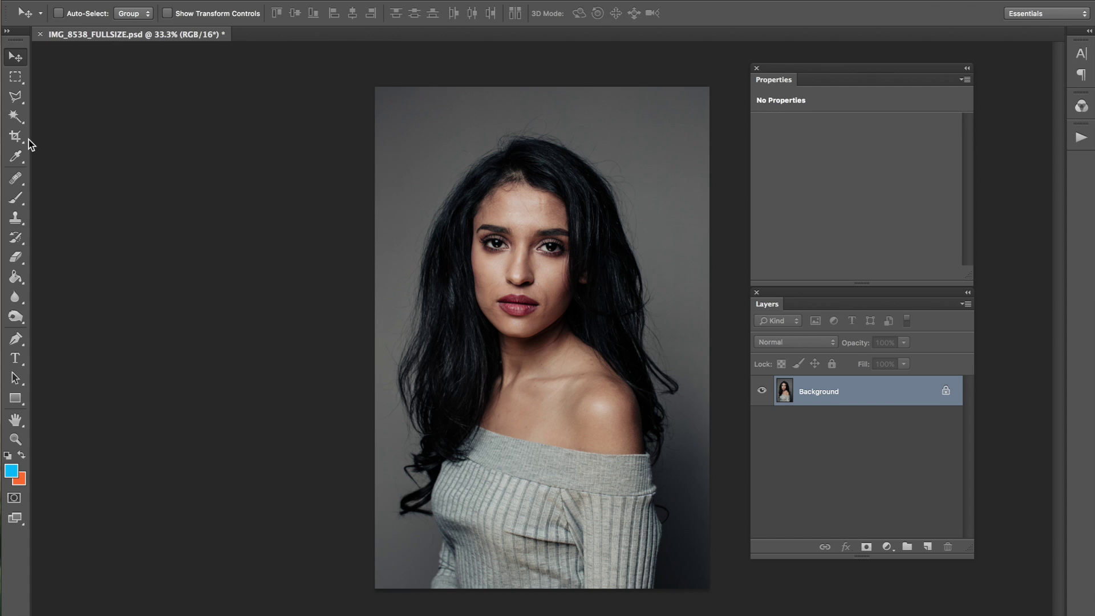
Crop the portrait to a tighter vertical frame around the head and shoulders without deleting the cropped pixels
left_click(27, 139)
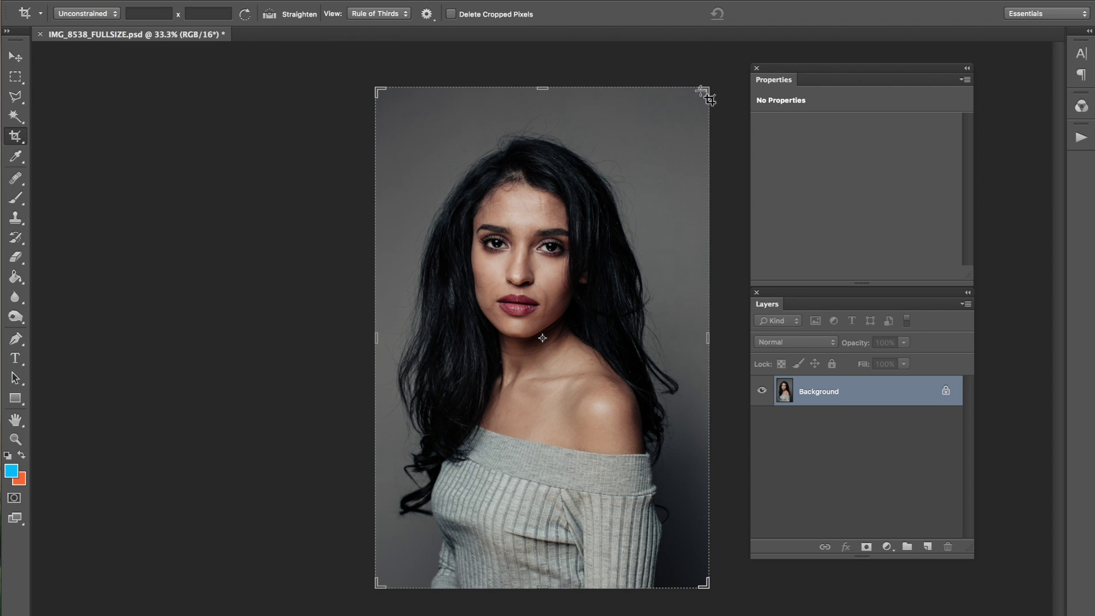
left_click_drag(704, 91, 636, 190)
key("Return")
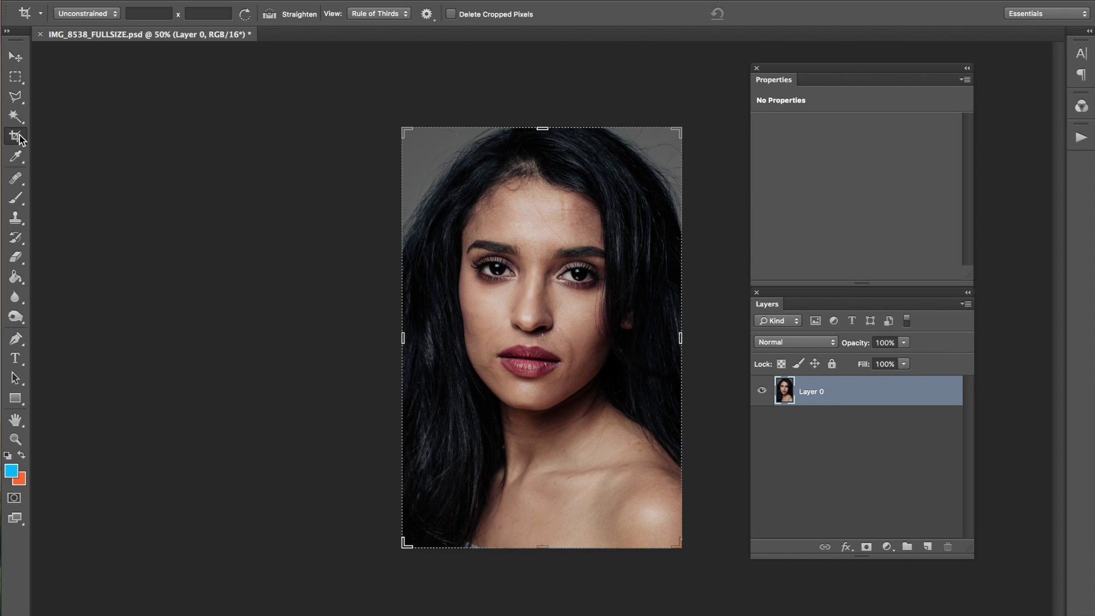
Reopen the crop to view the hidden area outside the frame and accept the same head-and-shoulders crop
left_click_drag(404, 127, 381, 110)
key("ctrl+minus")
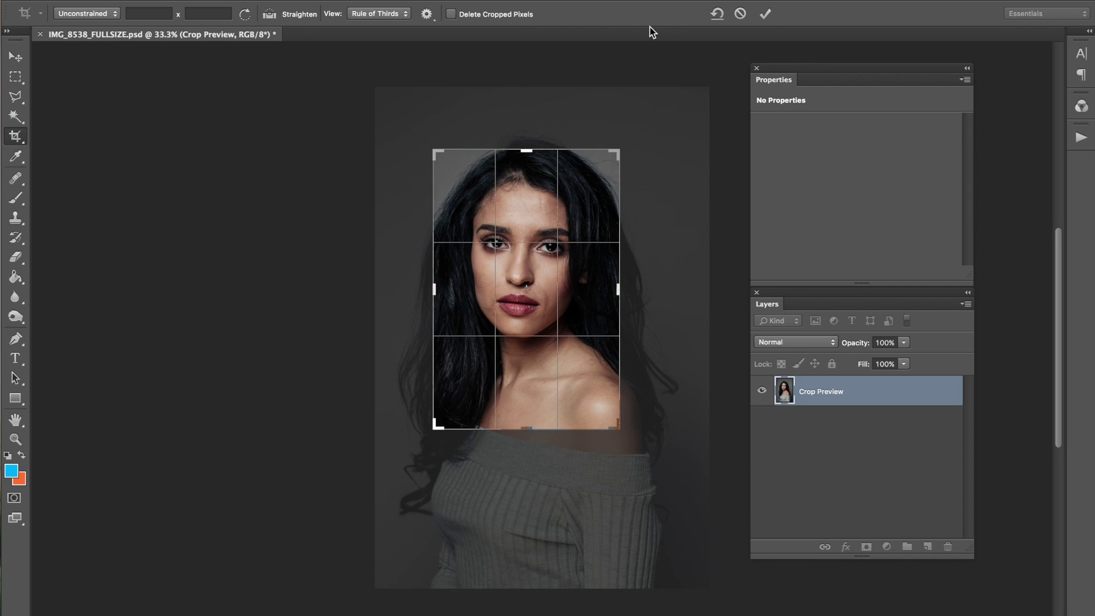
key("Return")
left_click(22, 57)
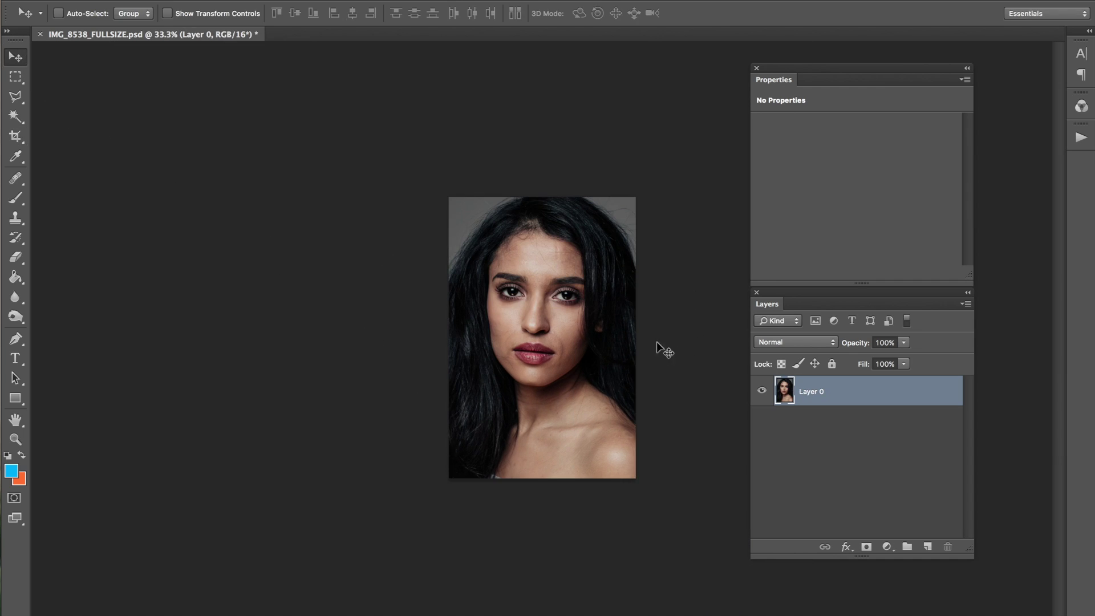
key("ctrl+plus")
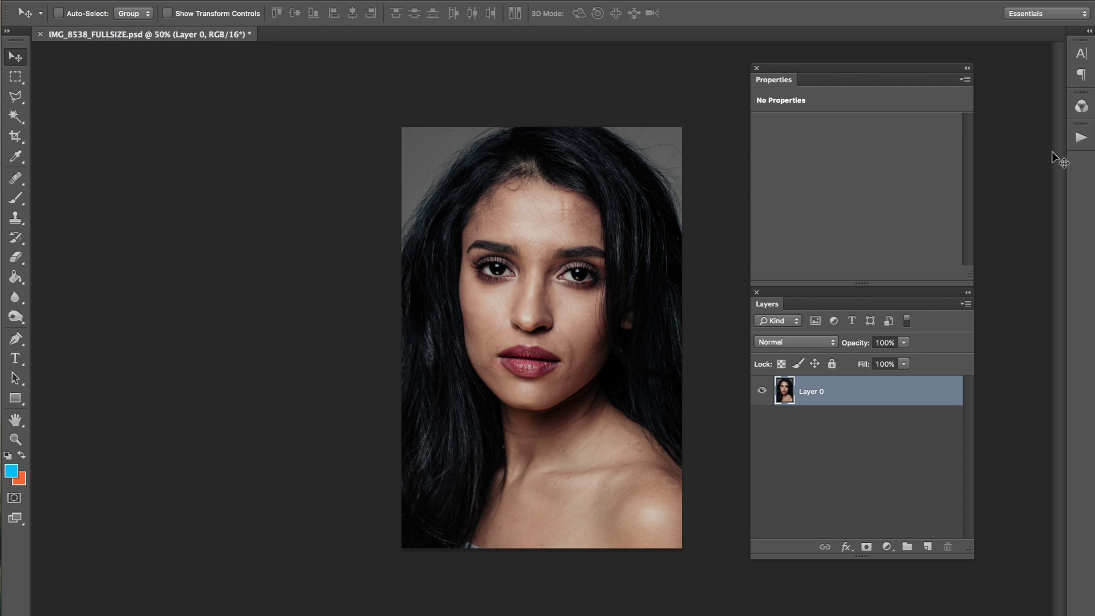
Build the Frequency Separation group above Layer 0 and duplicate its Low Frequency layer
left_click(780, 385)
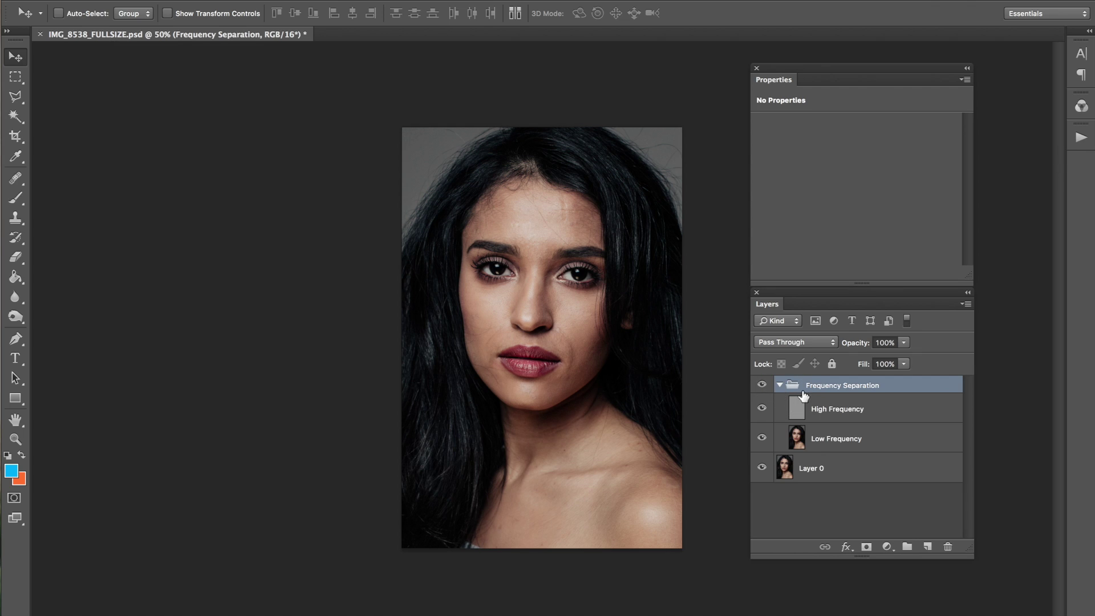
left_click(817, 449)
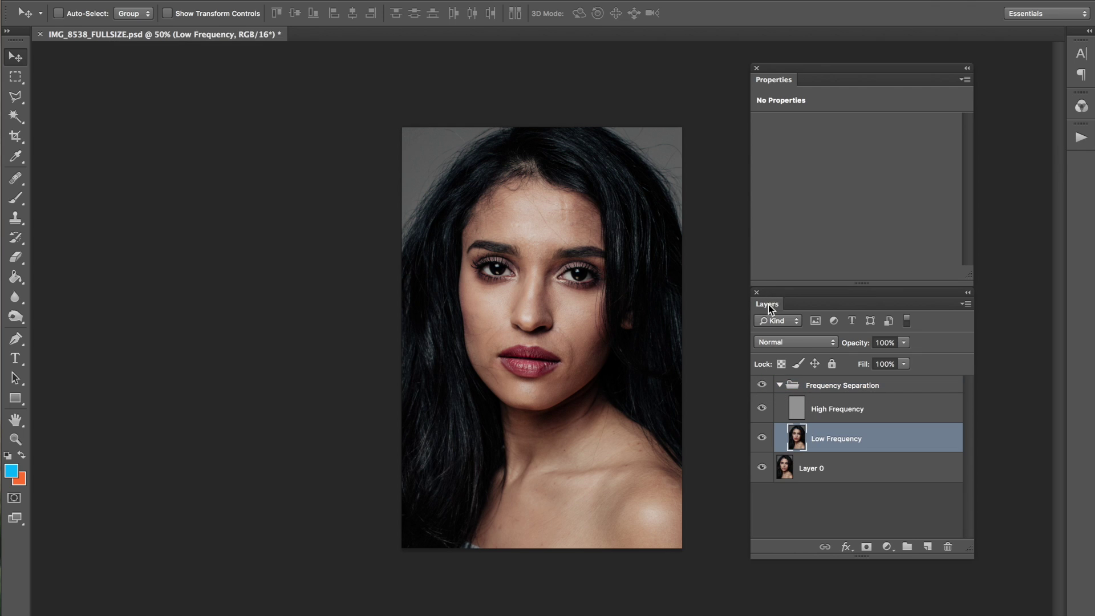
left_click_drag(771, 299, 738, 208)
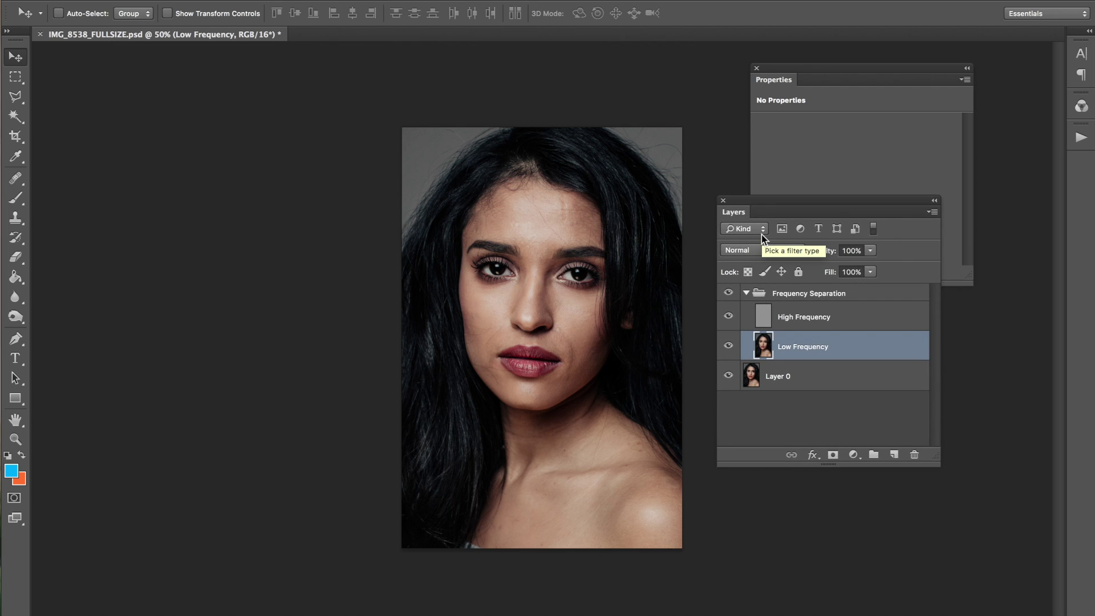
key("ctrl+j")
left_click_drag(782, 200, 806, 236)
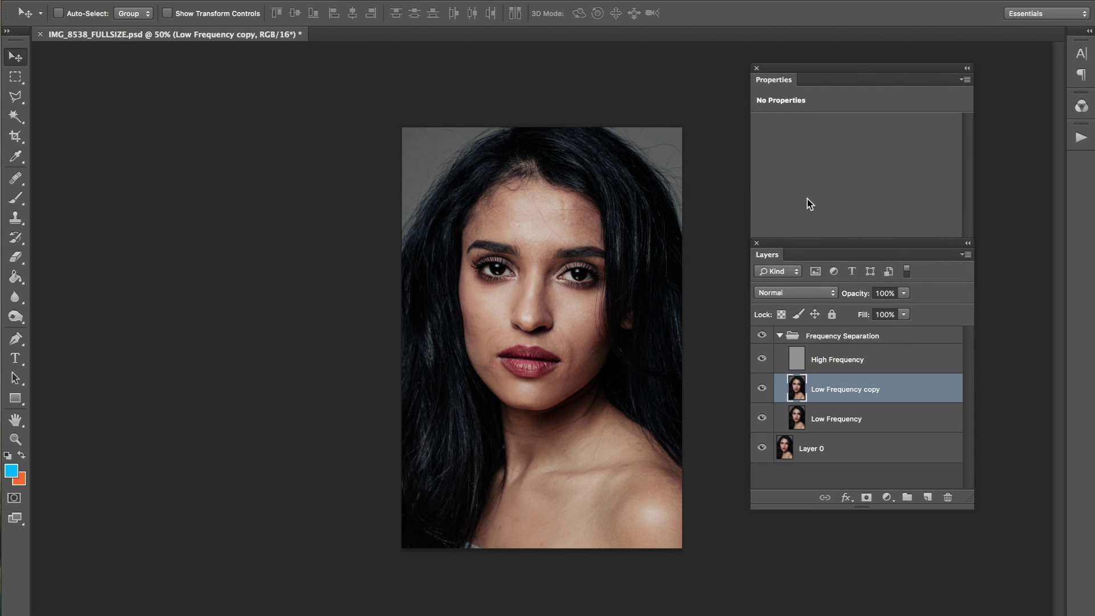
Heal the uneven skin beside the nose and mouth on the image-right cheek using the Healing Brush at size 90
left_click(15, 178)
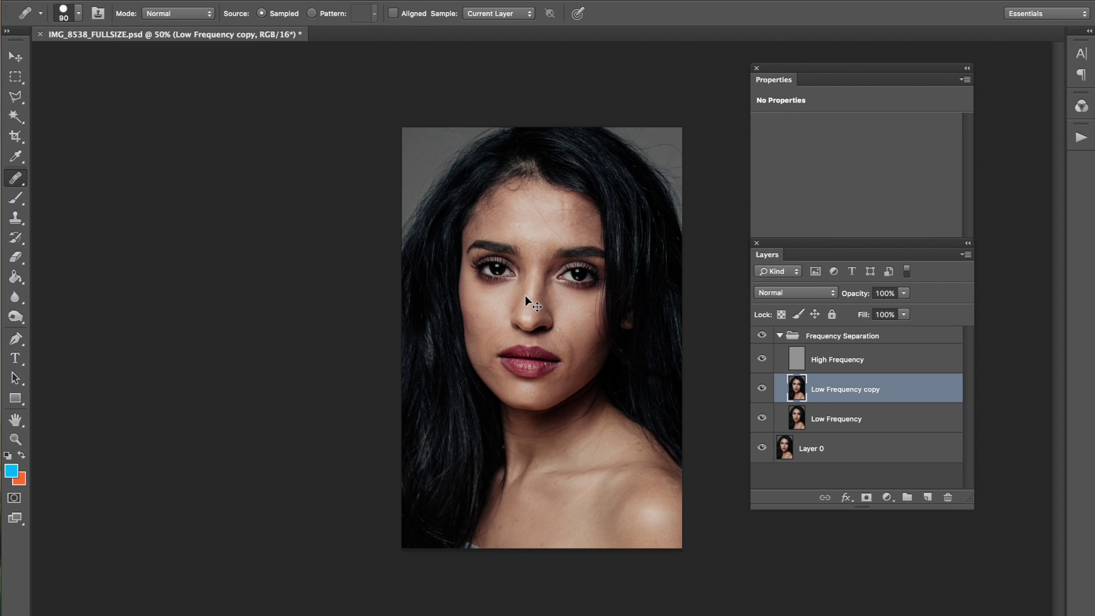
key("super+plus")
key("bracketright")
key("bracketright")
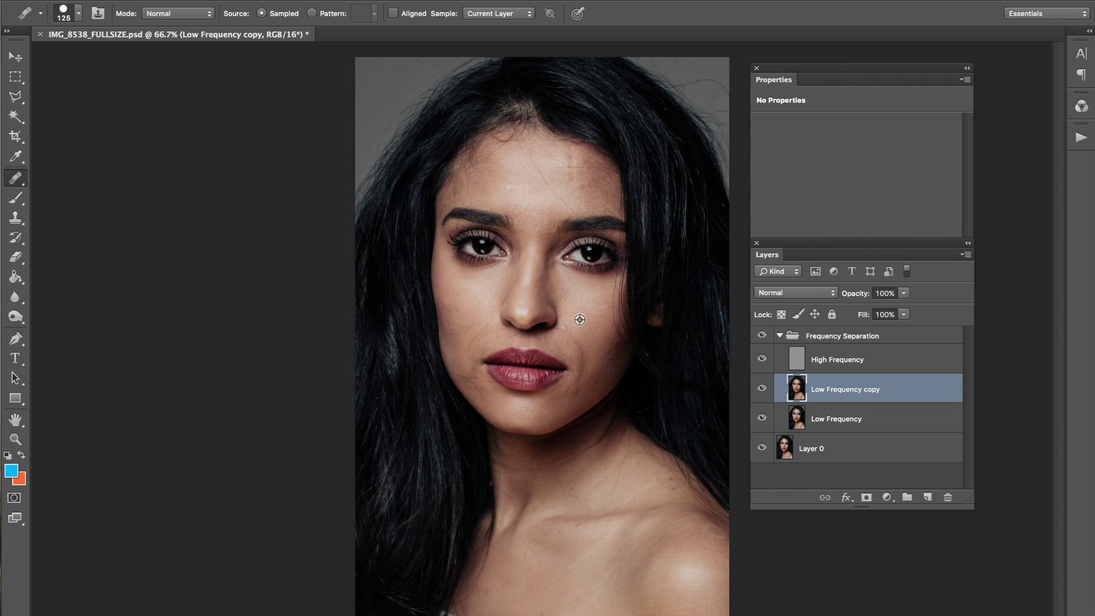
key("bracketleft")
key("bracketleft")
left_click(596, 332, "alt")
mouse_move(582, 345)
left_mouse_down()
mouse_move(597, 329)
mouse_move(577, 384)
mouse_move(580, 374)
mouse_move(567, 384)
left_mouse_up()
left_click(582, 368)
left_click(582, 361, "alt")
left_click(575, 341)
left_click(577, 335, "alt")
left_click_drag(594, 321, 593, 366)
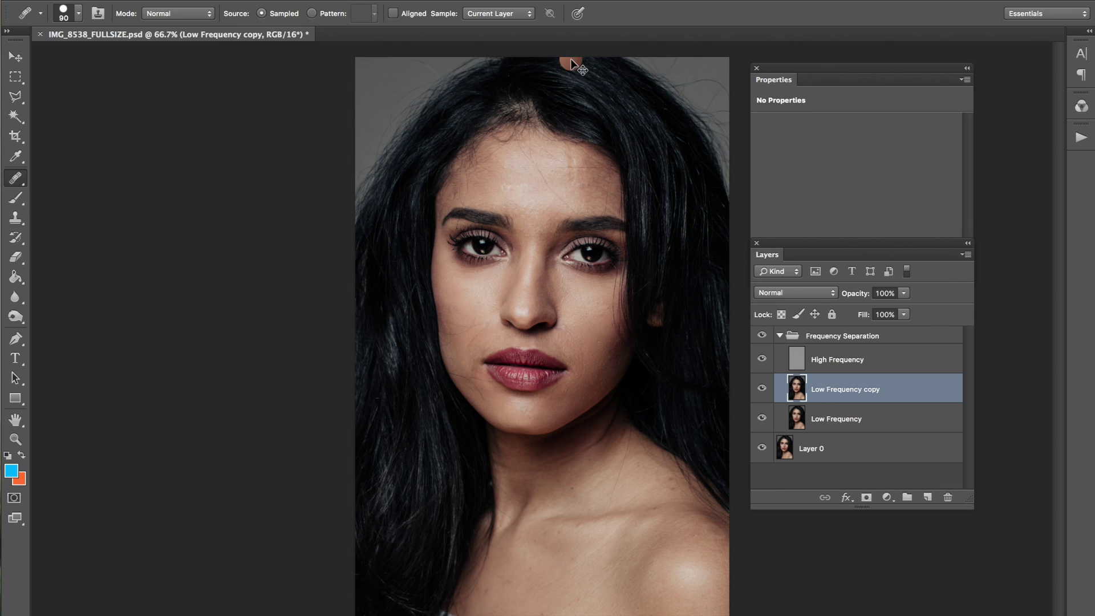
Heal the uneven tones on the image-left cheek and beside the mouth corner, sampling nearby skin
key("super+plus")
left_click(430, 318, "alt")
left_click_drag(417, 312, 452, 334)
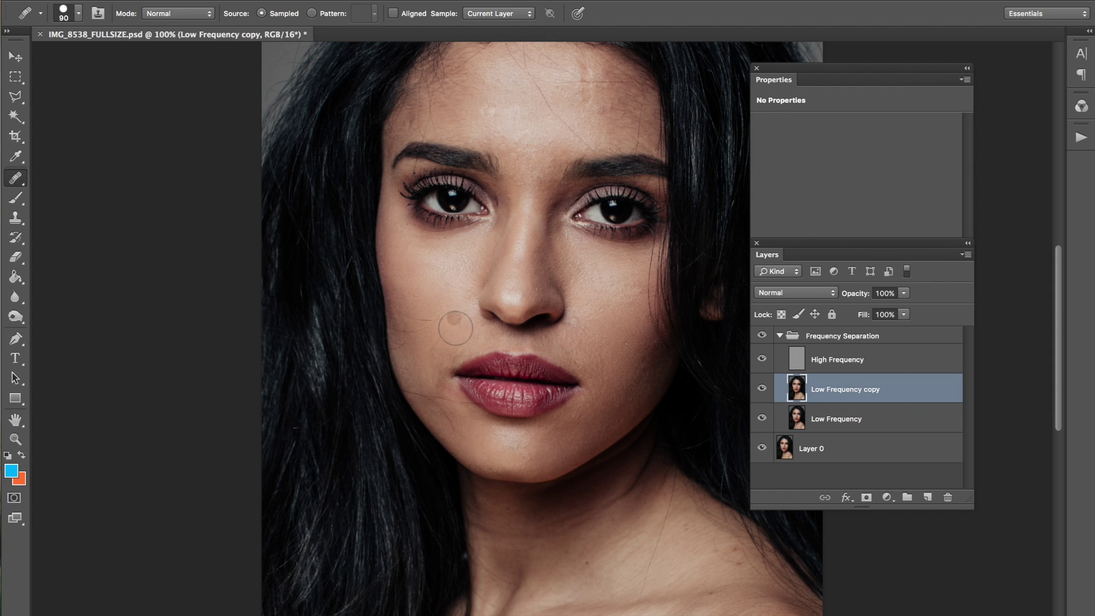
left_click(432, 379, "alt")
left_click(435, 385)
left_click(434, 400)
Heal the blotches and shiny patches across the forehead with repeated strokes sampled from nearby clean skin
scroll(452, 318, "up", 10)
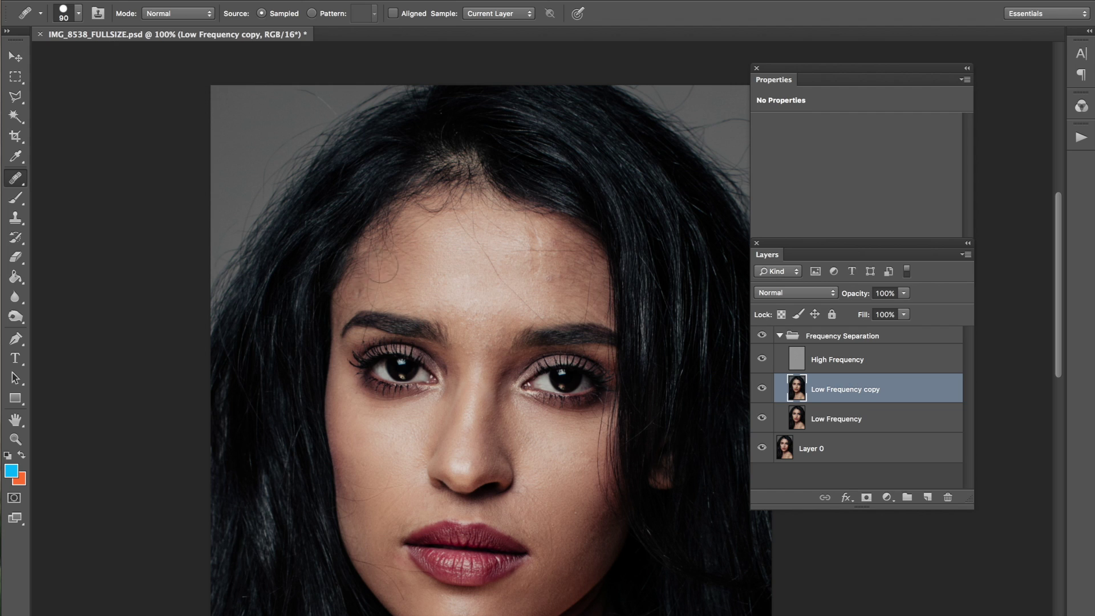
left_click(411, 279, "alt")
mouse_move(432, 292)
left_mouse_down()
mouse_move(415, 269)
mouse_move(435, 230)
left_mouse_up()
left_click(463, 281, "alt")
mouse_move(485, 282)
left_mouse_down()
mouse_move(473, 241)
mouse_move(450, 239)
mouse_move(466, 233)
mouse_move(475, 266)
mouse_move(481, 250)
mouse_move(494, 262)
mouse_move(498, 249)
mouse_move(524, 262)
mouse_move(495, 258)
mouse_move(535, 246)
left_mouse_up()
left_click(475, 267, "alt")
left_click(535, 246)
left_click(521, 259, "alt")
left_click(540, 241)
mouse_move(542, 273)
left_mouse_down()
mouse_move(532, 300)
mouse_move(557, 307)
mouse_move(579, 273)
left_mouse_up()
left_click(530, 302, "alt")
left_click(569, 273, "alt")
left_click(558, 260)
left_click(544, 244)
left_click(504, 294, "alt")
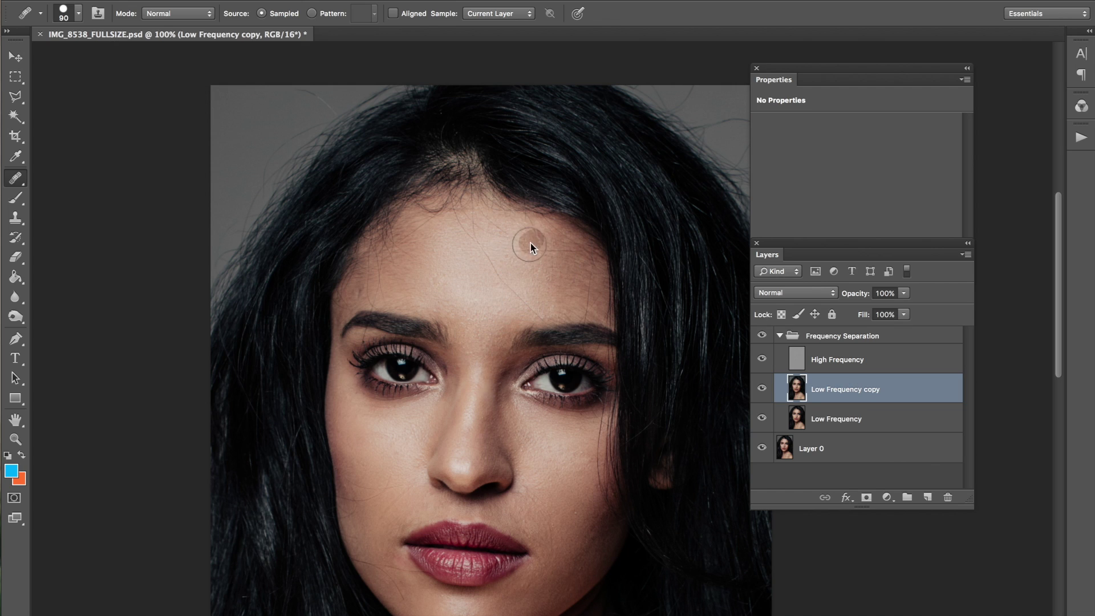
Heal small uneven spots on the image-right cheek, mid-forehead, nose and skin below the image-right eye
scroll(404, 342, "down", 3)
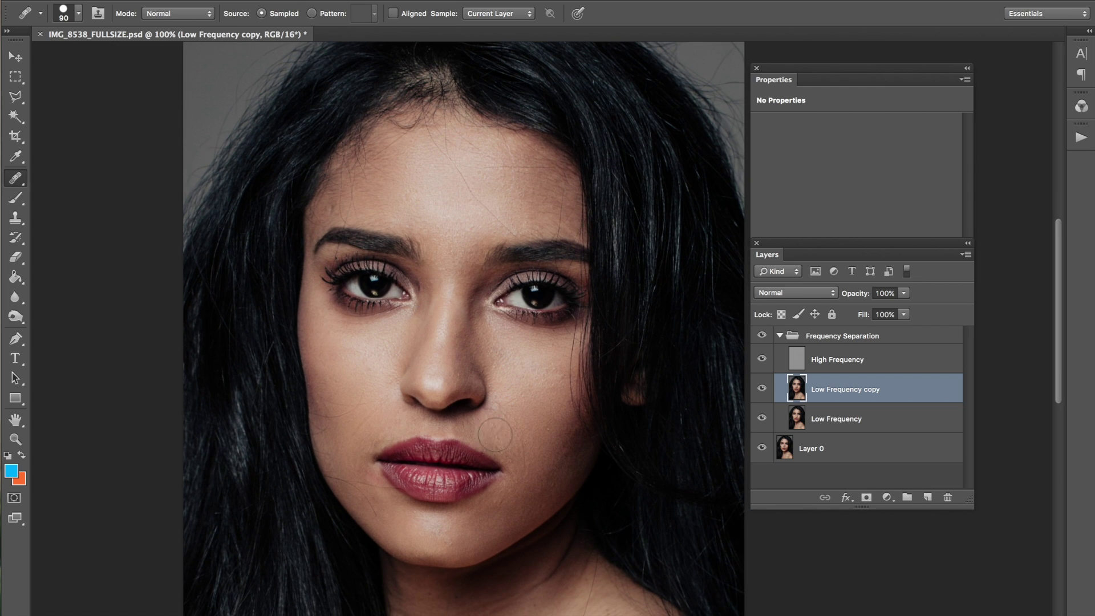
left_click(500, 411)
left_click(549, 405)
left_click(413, 158)
left_click(463, 355)
left_click(557, 333)
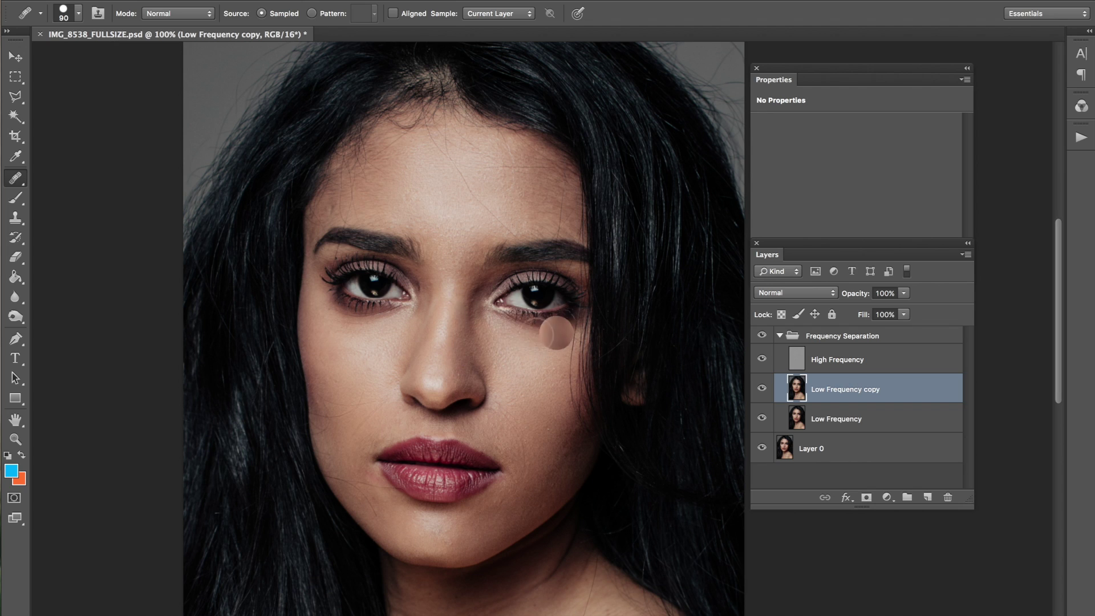
Even out the skin tones along the image-left cheek and jawline with the Healing Brush
left_click(361, 372)
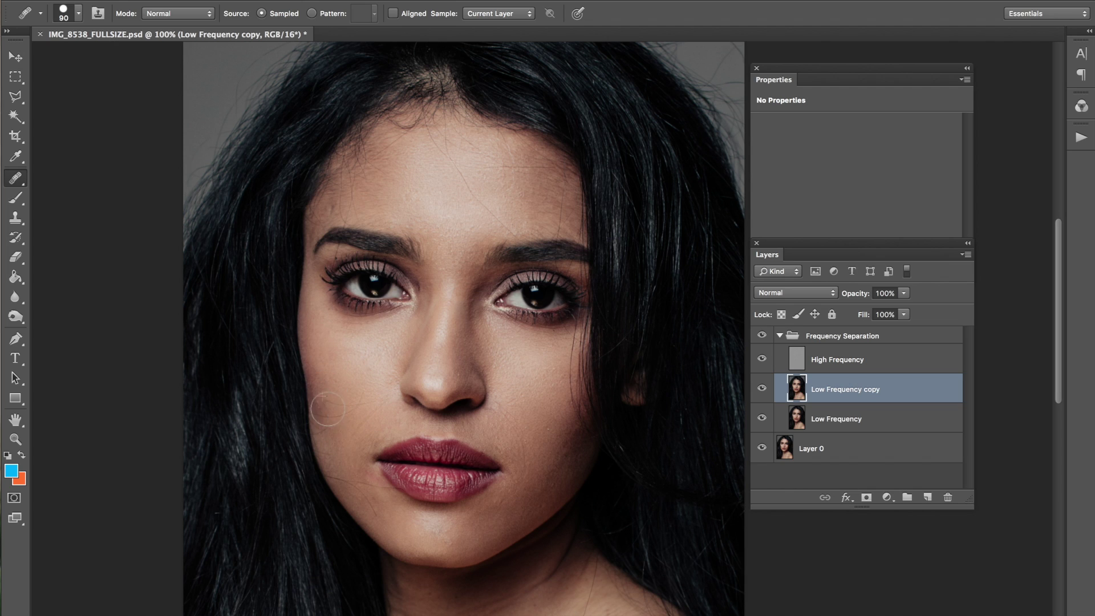
left_click(367, 474)
left_click(354, 382)
left_click(361, 361)
left_click(365, 371)
left_click(391, 483)
left_click(369, 457)
left_click(353, 452)
Hide the High Frequency layer and heal the remaining color blotches on the forehead of the Low Frequency copy
scroll(384, 383, "down", 3)
left_click(762, 358)
left_click_drag(488, 331, 475, 353)
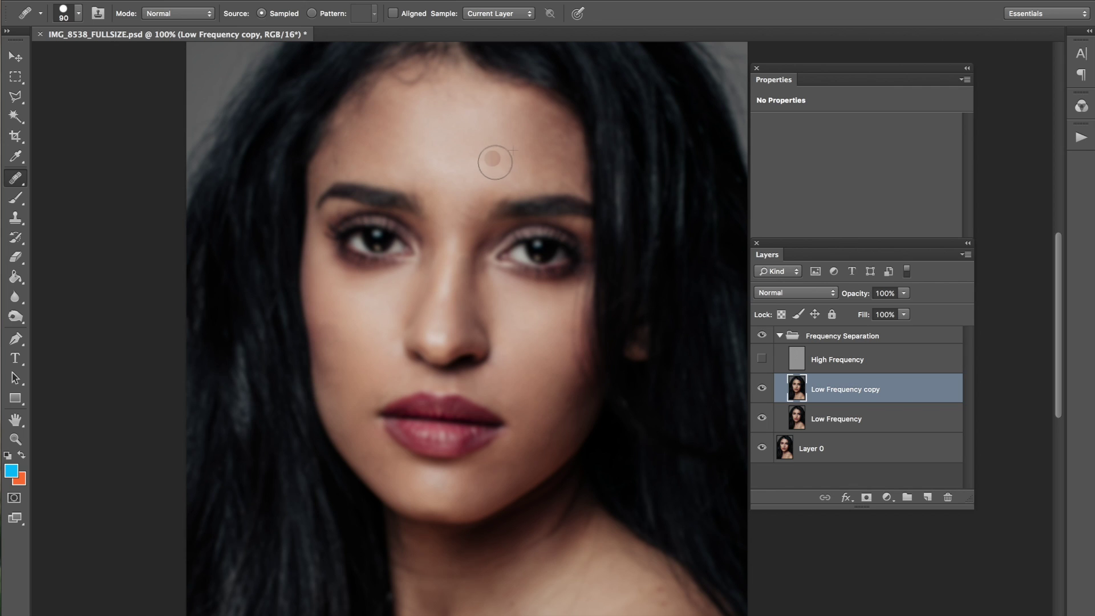
left_click(522, 125, "alt")
left_click(516, 123)
left_click_drag(540, 136, 543, 141)
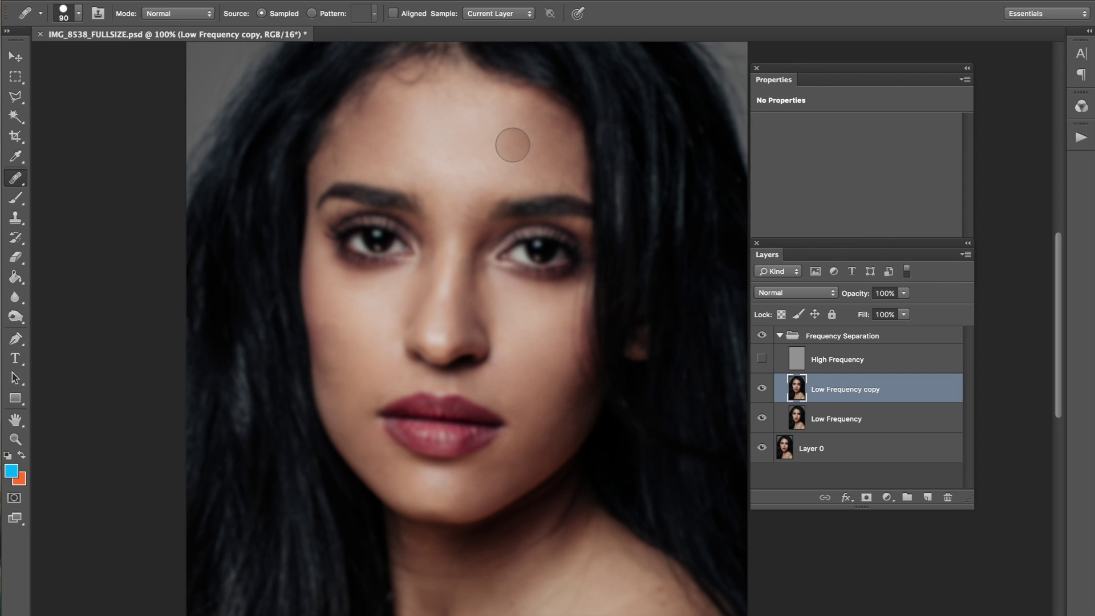
left_click(562, 181)
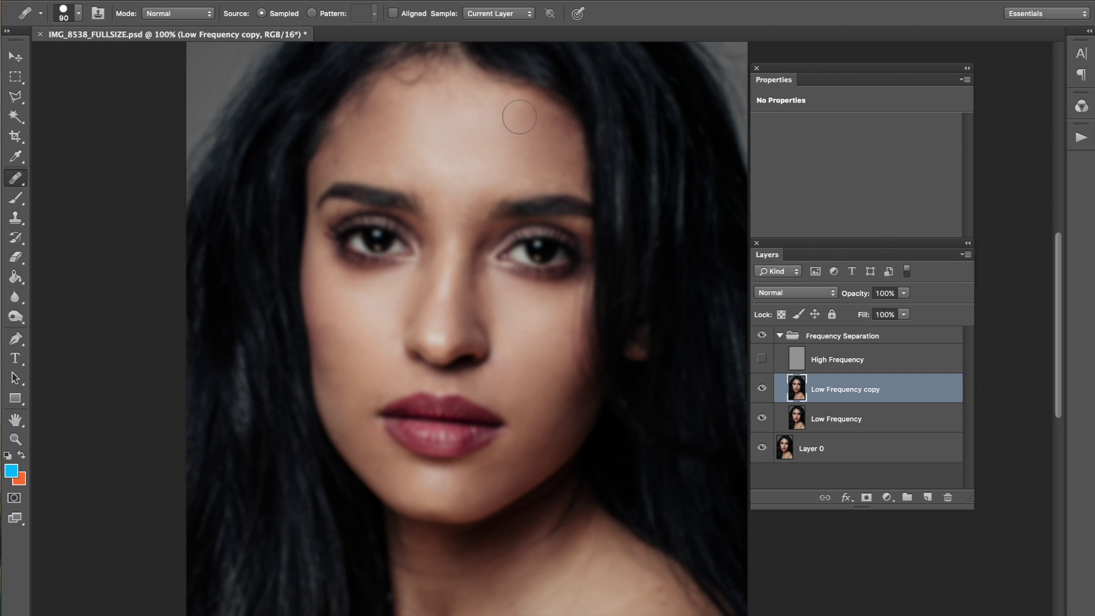
left_click(558, 134)
left_click(457, 139)
left_click(419, 124)
Heal the uneven tones along the side of the nose and on the image-left cheek
left_click(484, 289, "alt")
left_click_drag(478, 236, 478, 246)
left_click_drag(340, 381, 341, 377)
left_click_drag(339, 333, 362, 325)
Smooth the tonal transitions on the image-right cheek and jaw with healing strokes sampled from nearby skin
left_click_drag(471, 413, 454, 383)
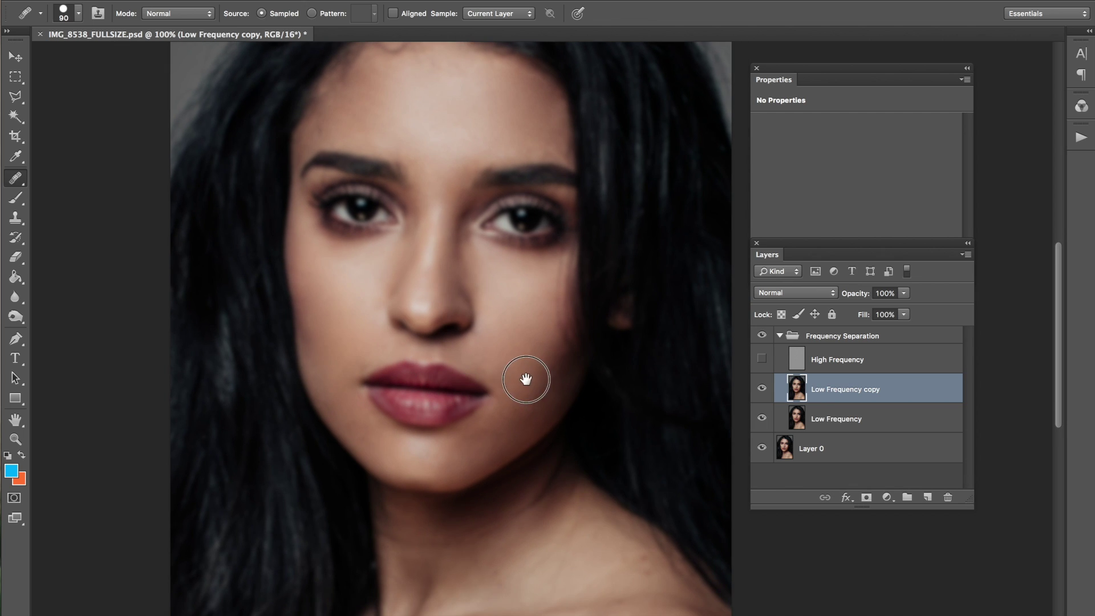
left_click(555, 392, "alt")
mouse_move(534, 412)
left_mouse_down()
mouse_move(477, 505)
mouse_move(496, 429)
mouse_move(478, 436)
mouse_move(481, 454)
mouse_move(512, 466)
mouse_move(528, 394)
mouse_move(520, 372)
mouse_move(507, 383)
mouse_move(525, 362)
left_mouse_up()
left_click_drag(531, 320, 525, 311)
mouse_move(503, 409)
left_mouse_down()
mouse_move(517, 407)
mouse_move(478, 437)
left_mouse_up()
left_click(524, 389, "alt")
left_click_drag(514, 406, 506, 444)
Heal the uneven tones on the chin, lower jaw, nose bridge and the area between the eyebrows
left_click(393, 468, "alt")
left_click(391, 464)
left_click(513, 428)
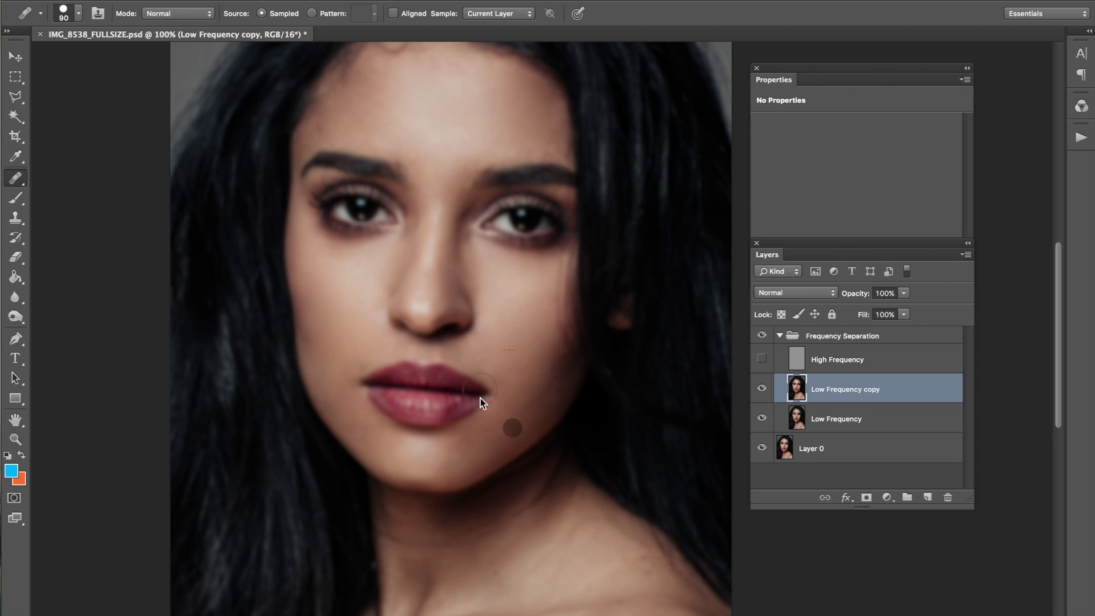
left_click(470, 452, "alt")
left_click(445, 470)
left_click(419, 437)
left_click(425, 225)
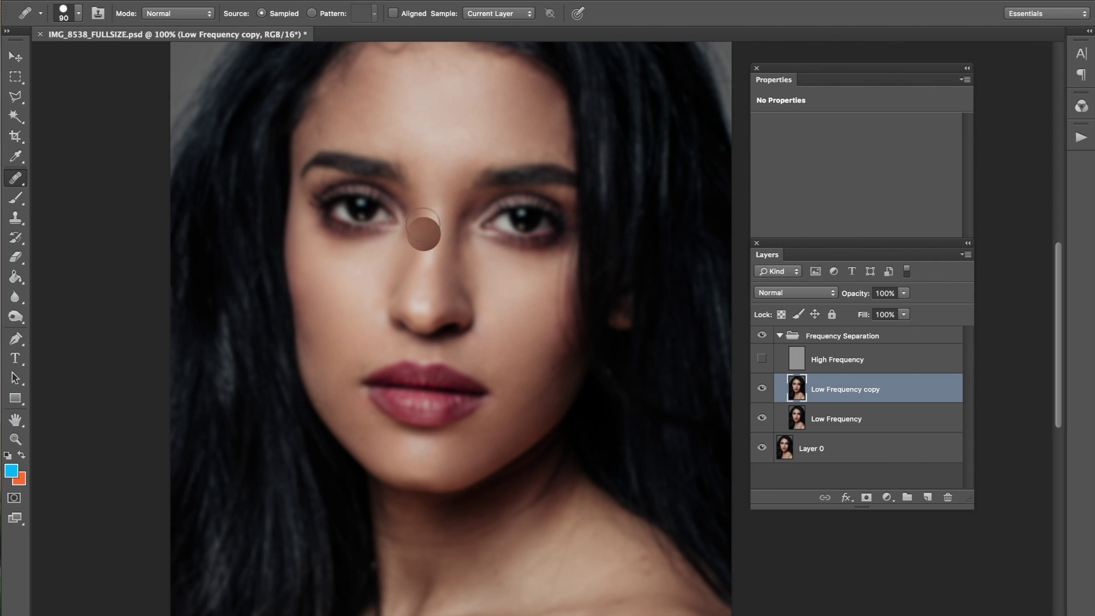
left_click(407, 167)
left_click(432, 430)
Heal the blotches on the image-left jaw and around the mouth, plus a spot on the opposite cheek
left_click(378, 452)
left_click(349, 383)
left_click_drag(352, 415, 358, 425)
left_click(352, 415)
left_click(346, 373)
left_click(361, 356)
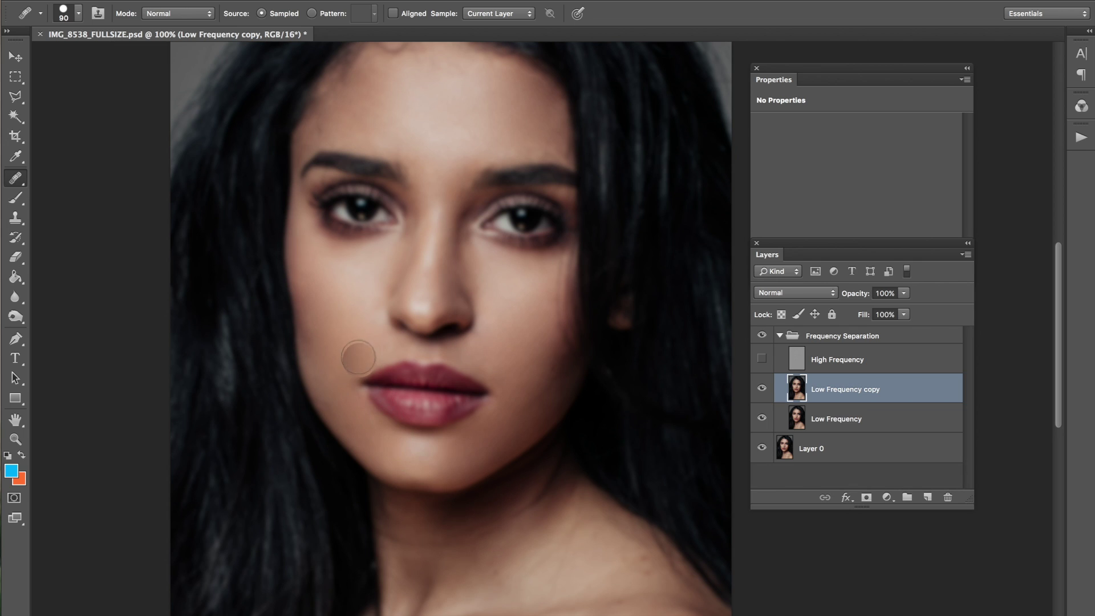
left_click(375, 388)
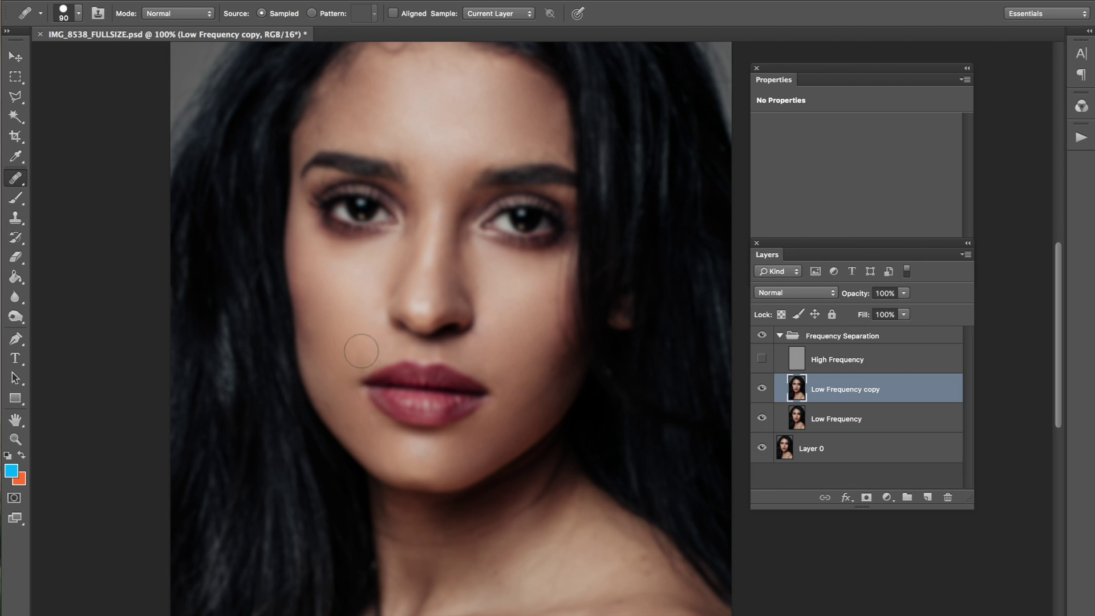
left_click(399, 469)
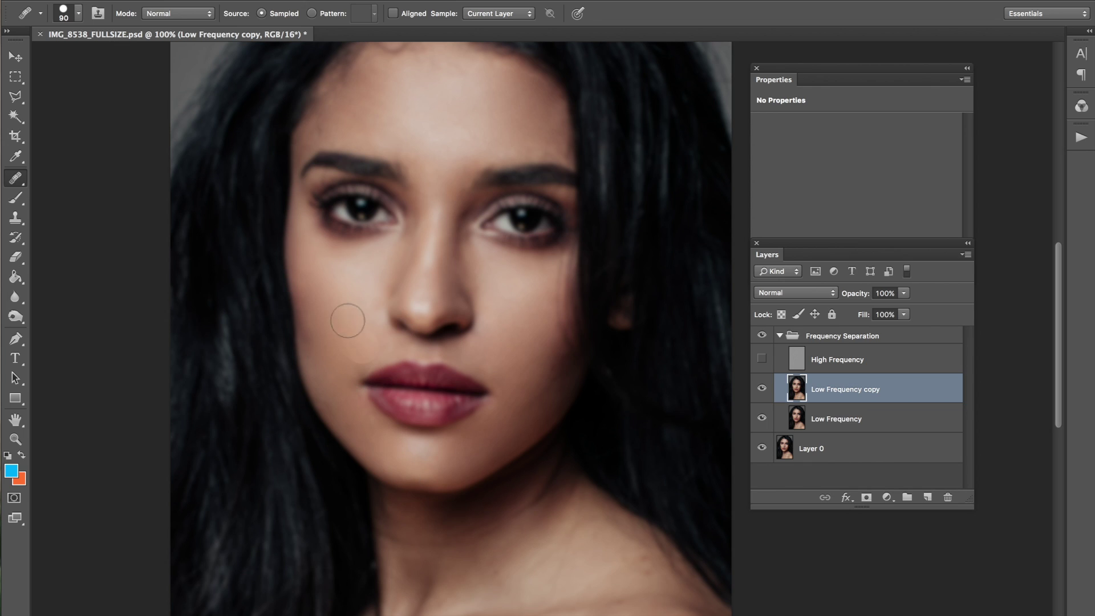
left_click(375, 338)
left_click(372, 335)
left_click(505, 341)
Smooth the image-left forehead above the eyebrow and near the hairline using skin sampled from mid-forehead
key("super+minus")
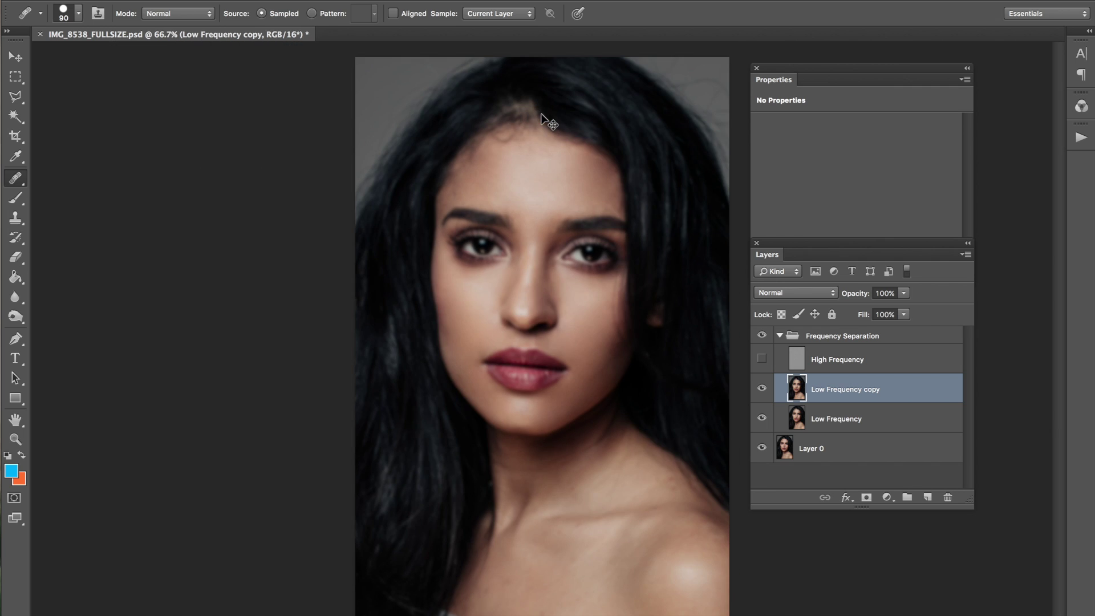
key("super+plus")
left_click_drag(511, 284, 475, 341)
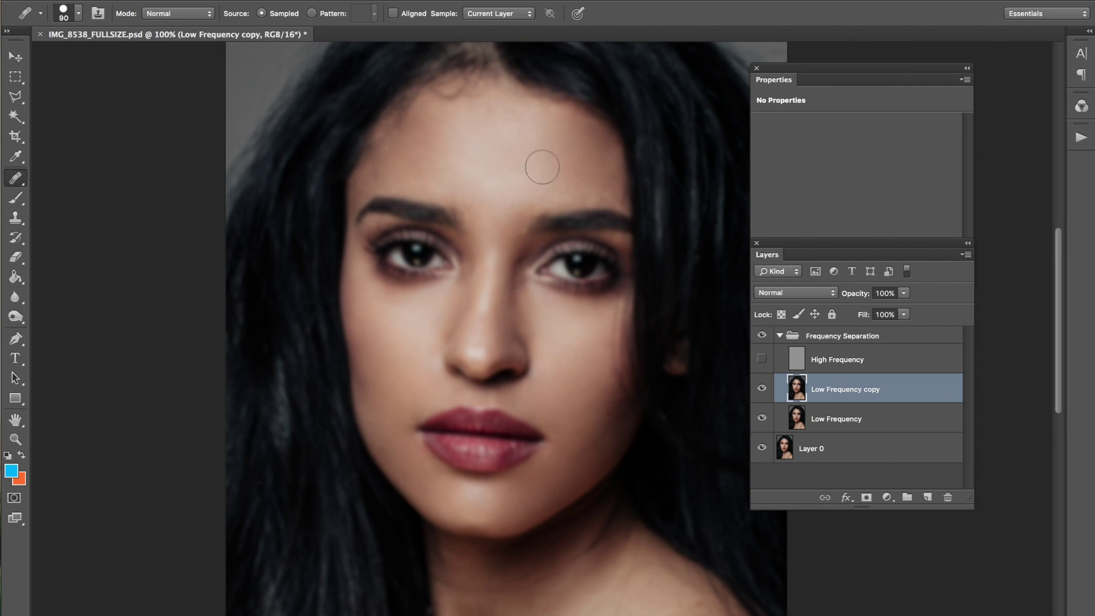
left_click(509, 161, "alt")
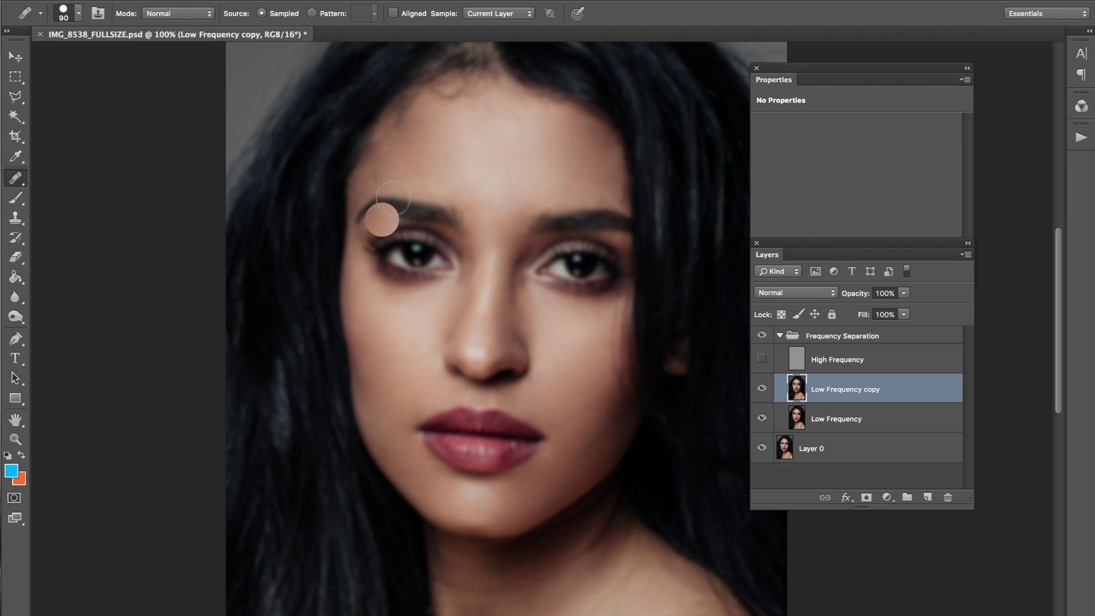
left_click_drag(404, 179, 421, 183)
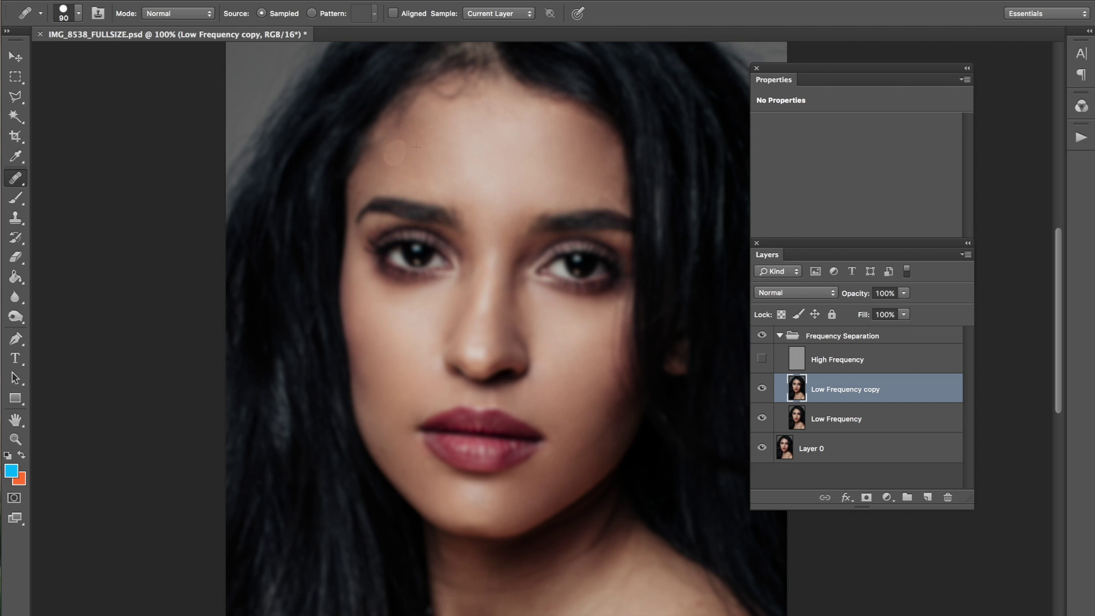
left_click_drag(454, 116, 465, 136)
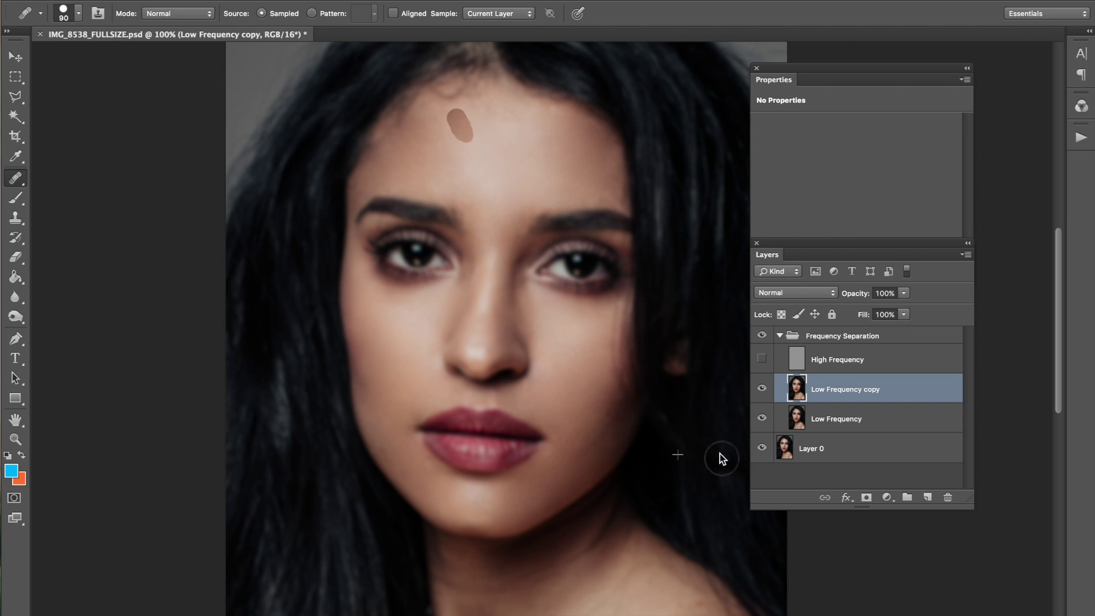
Enlarge the Healing Brush and smooth the uneven tones on the middle of the upper chest
left_click_drag(524, 477, 482, 417)
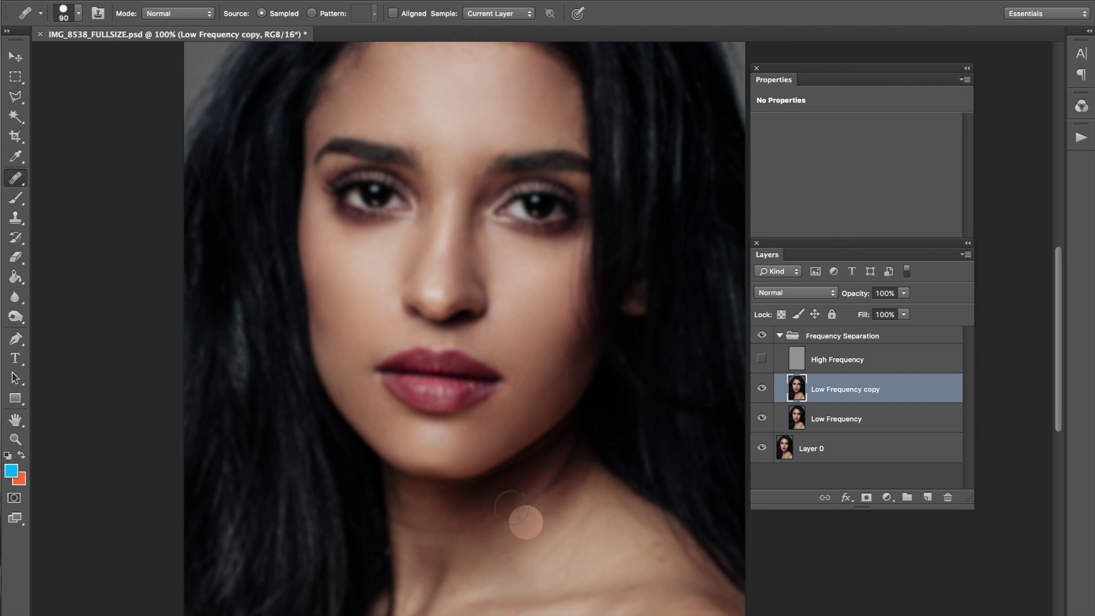
left_click_drag(497, 465, 482, 433)
key("super+minus")
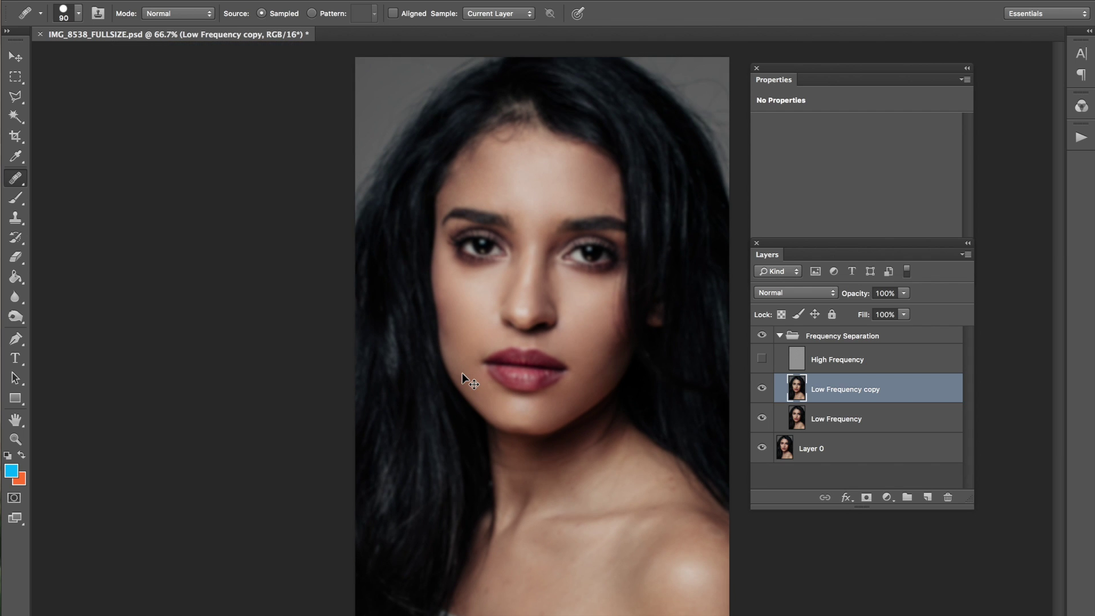
key("super+plus")
scroll(506, 440, "down", 10)
scroll(523, 323, "right", 5)
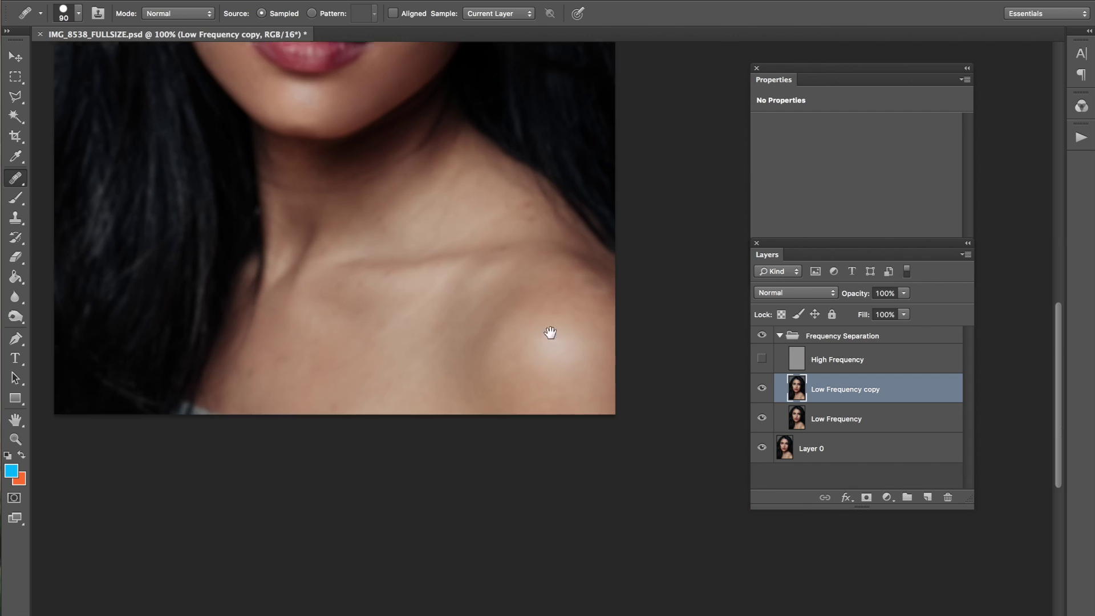
scroll(497, 408, "up", 6)
scroll(497, 408, "left", 4)
key("bracketright")
key("bracketright")
key("bracketright")
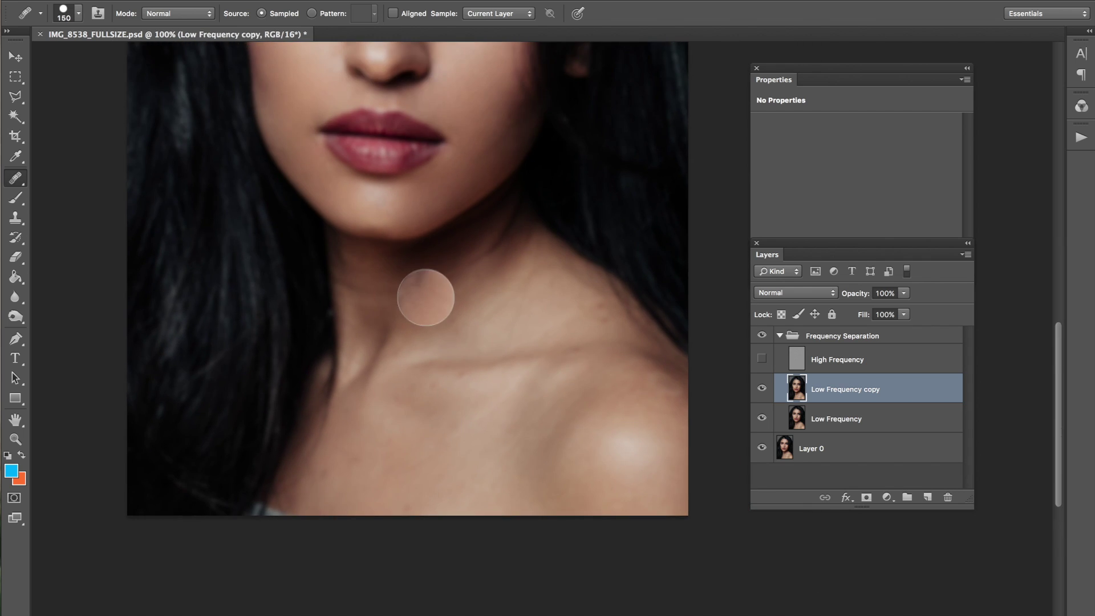
mouse_move(384, 445)
left_mouse_down()
mouse_move(441, 435)
mouse_move(434, 390)
left_mouse_up()
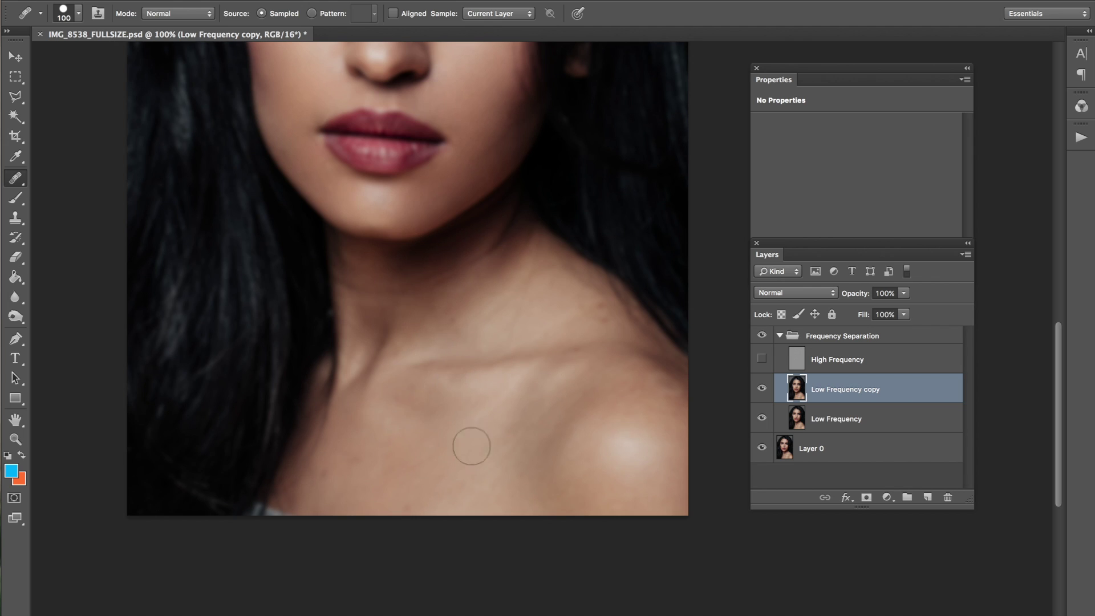
Heal the uneven tones on the neck and the blemish on the shoulder slope with a size 100 brush, sampling clean chest skin
mouse_move(498, 336)
left_mouse_down()
mouse_move(450, 421)
mouse_move(484, 324)
mouse_move(519, 307)
left_mouse_up()
left_click(447, 420, "alt")
left_click(463, 319)
left_click(459, 319)
left_click(591, 311)
left_click(598, 314)
Heal the blotches on the outer shoulder and across the chest below the collarbone
left_click(641, 384)
left_click(659, 384)
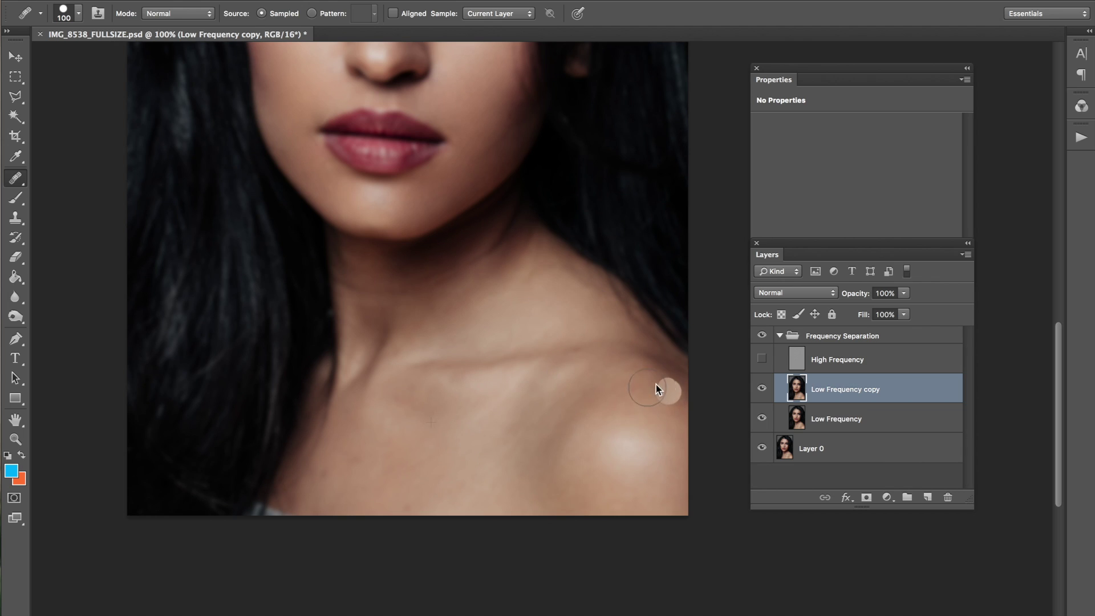
left_click(528, 449)
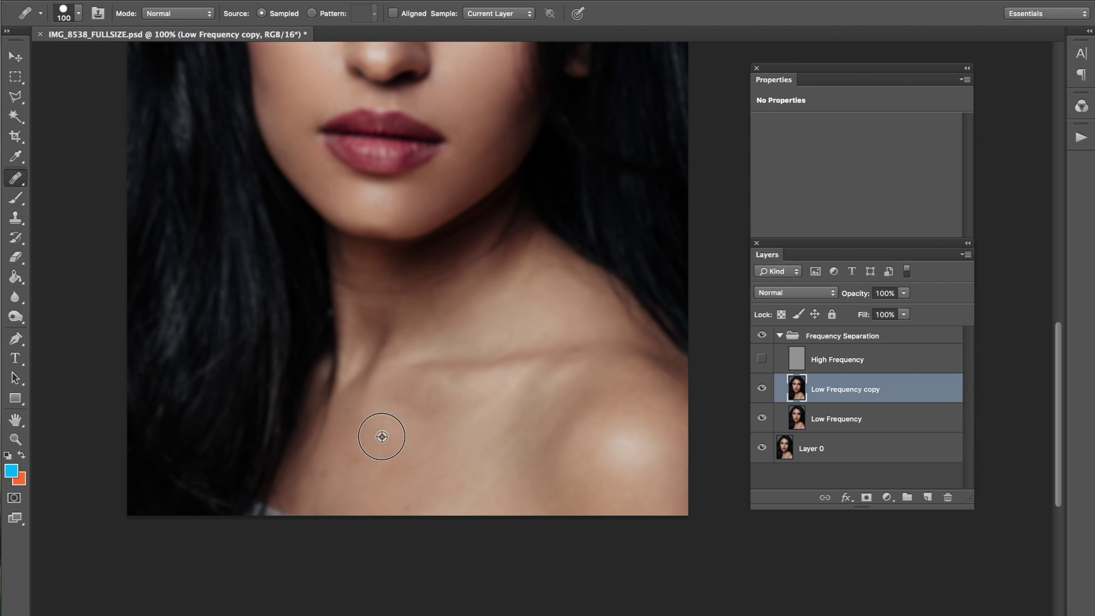
left_click(342, 453)
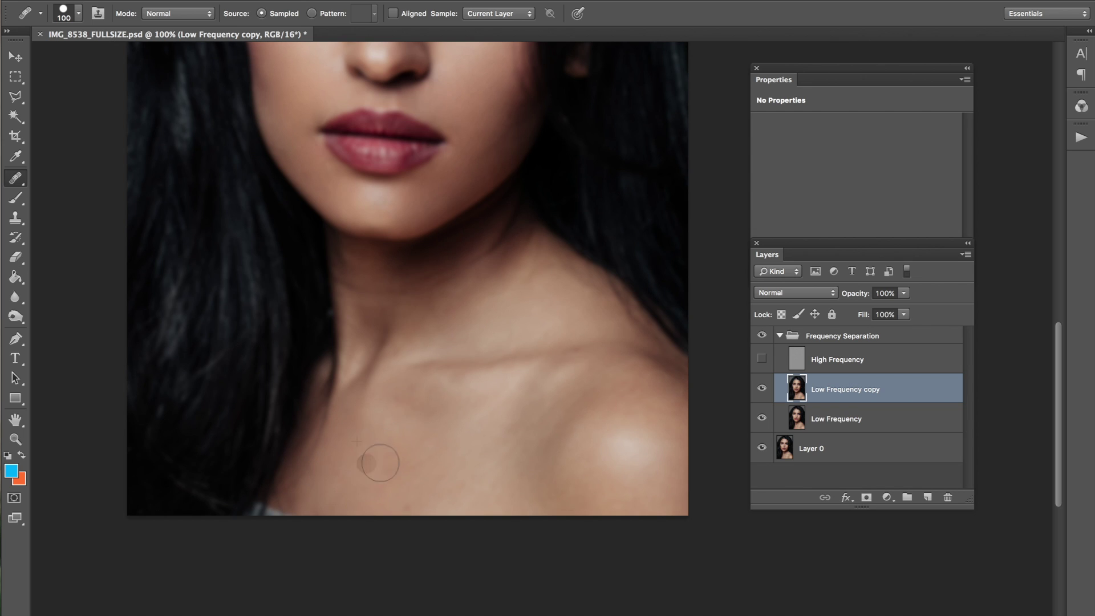
left_click(381, 432)
Turn the High Frequency layer's visibility back on and make it the active layer
key("super+minus")
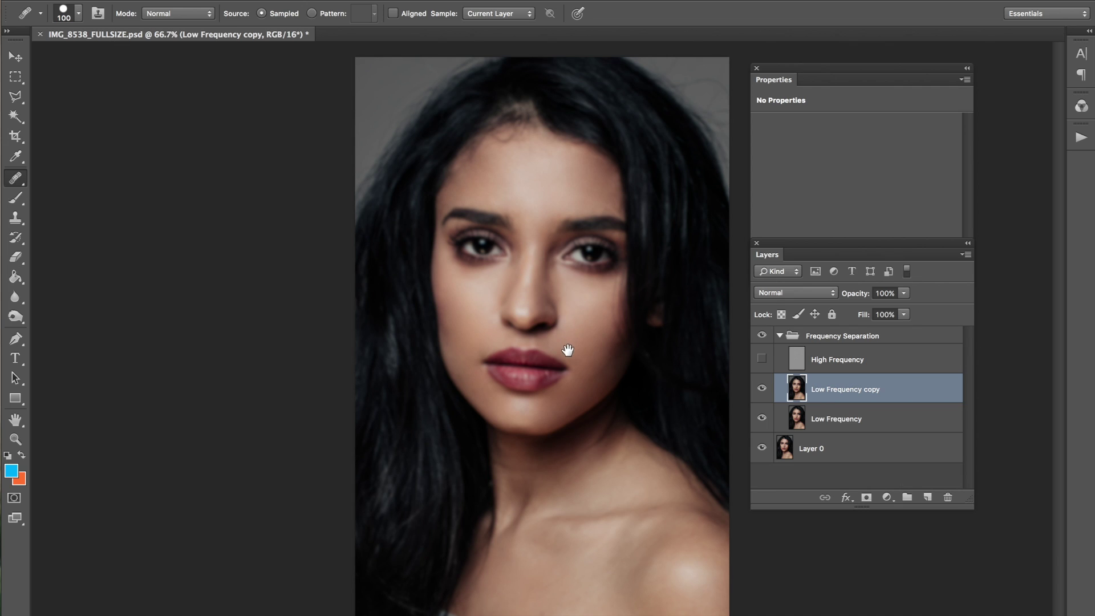
left_click(762, 360)
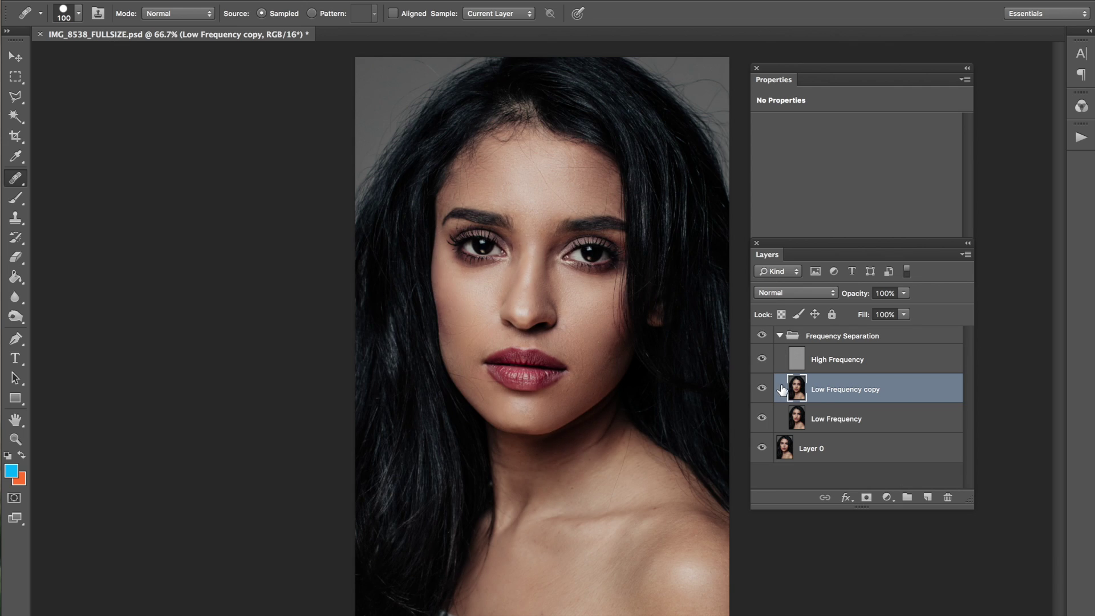
left_click(803, 356)
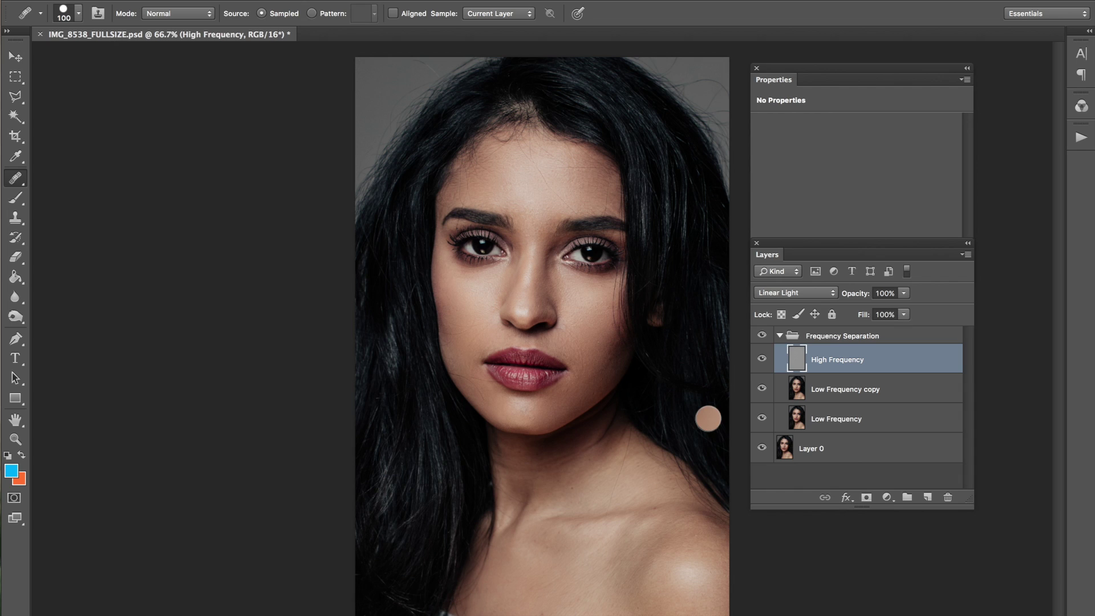
Compare the portrait with and without the Low Frequency copy and High Frequency layers by toggling their visibility
left_click(762, 389)
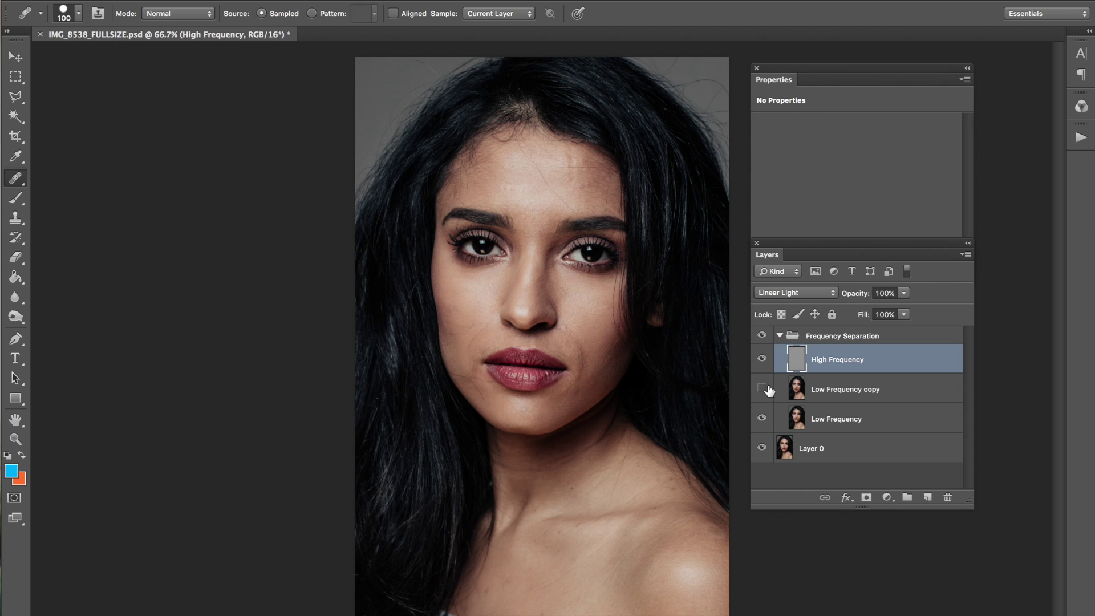
left_click(765, 389)
left_click(763, 389)
left_click(764, 388)
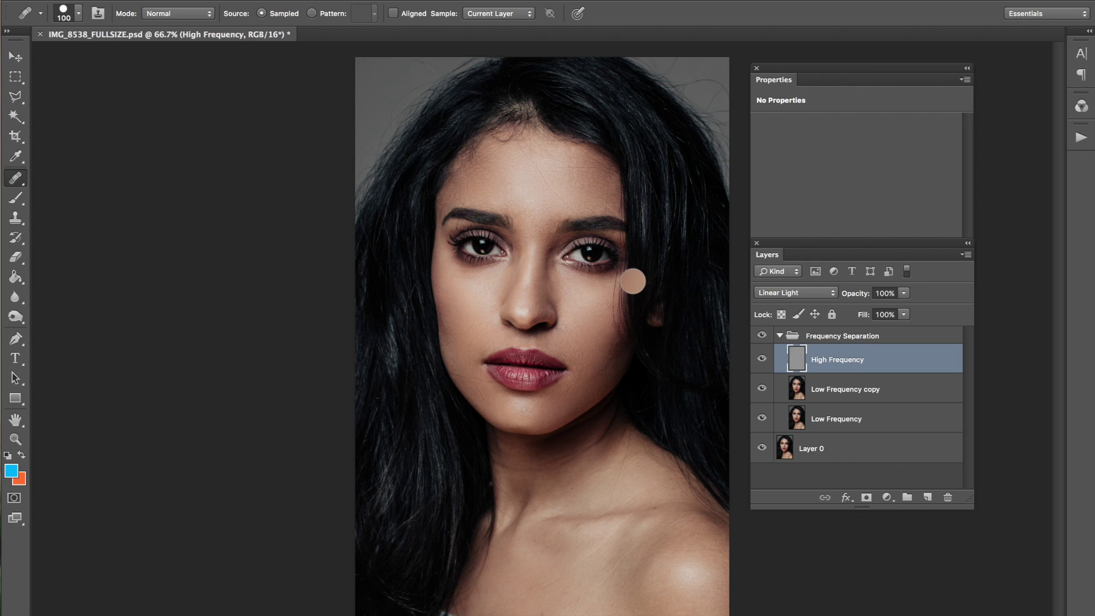
left_click(766, 358)
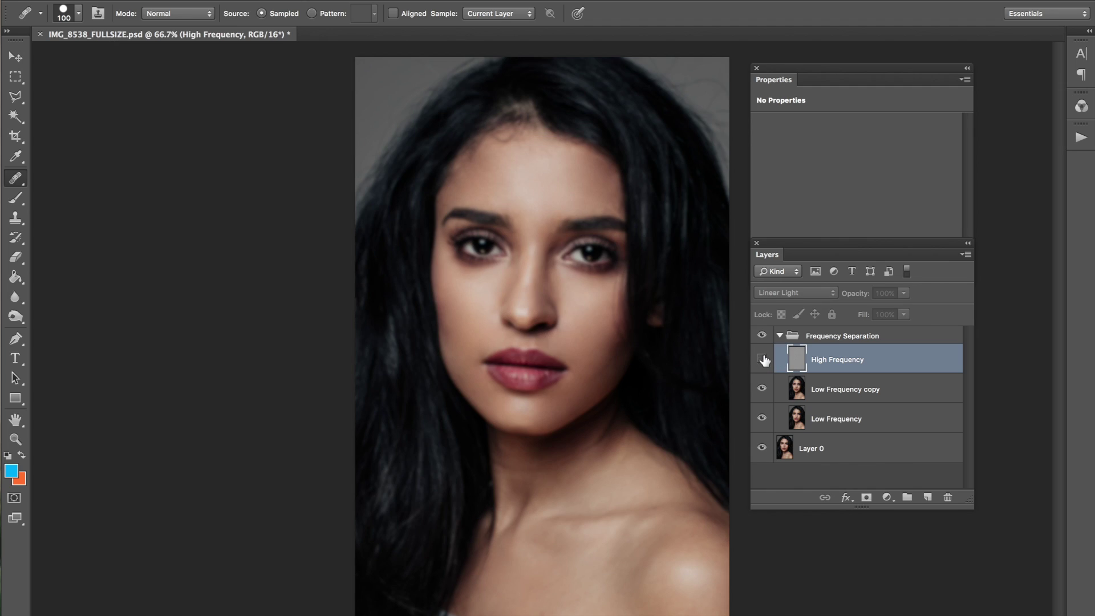
left_click(763, 358)
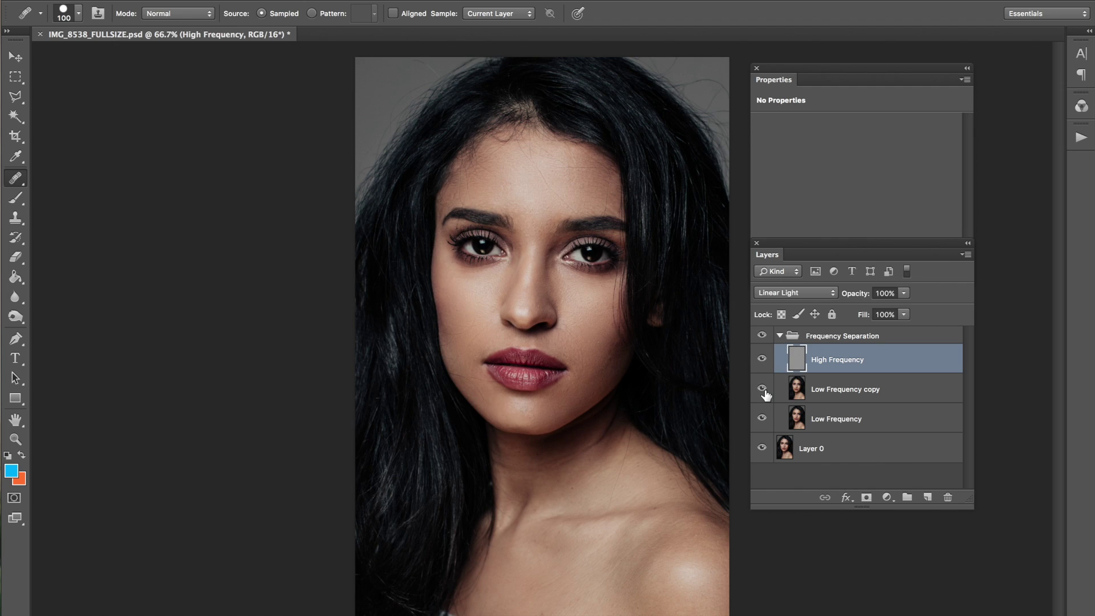
left_click(764, 389)
left_click(764, 389)
left_click(764, 389)
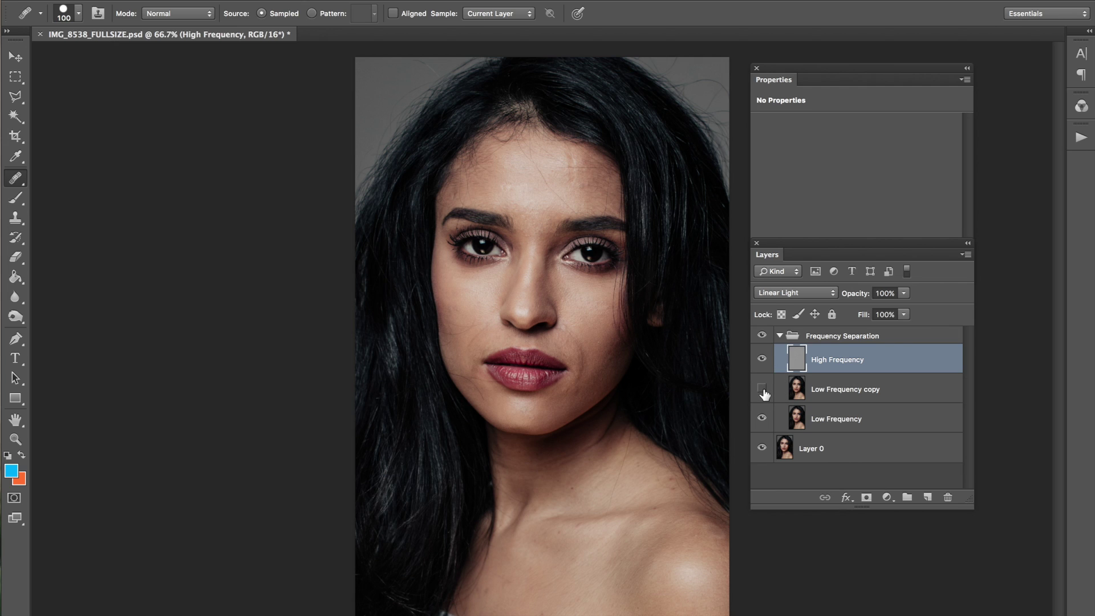
left_click(763, 390)
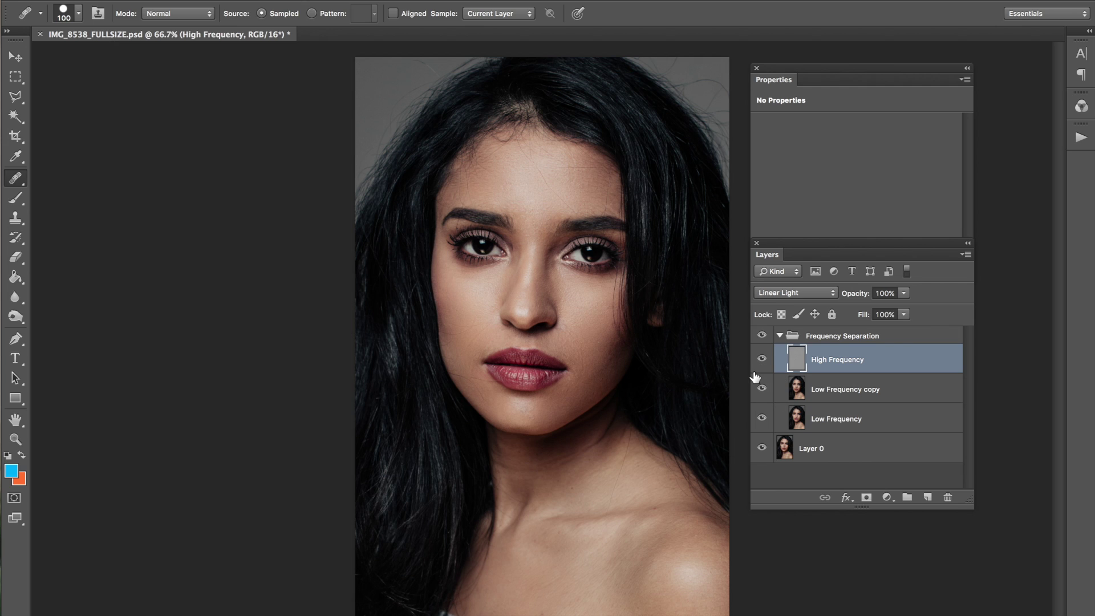
Duplicate the High Frequency layer and hide the duplicate
key("ctrl+1")
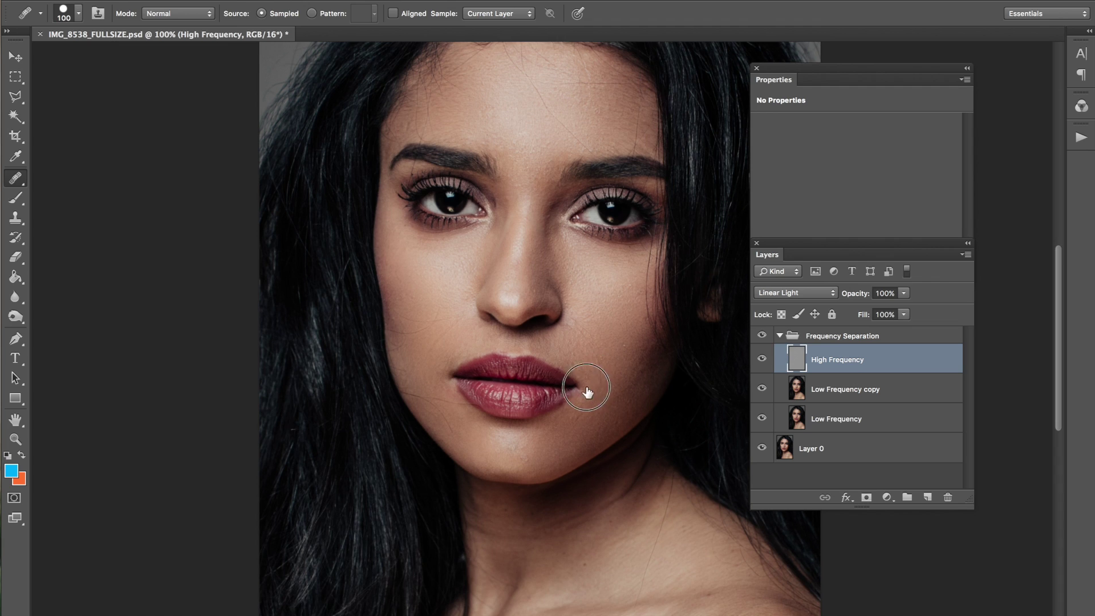
scroll(571, 382, "up", 1)
left_click(549, 380)
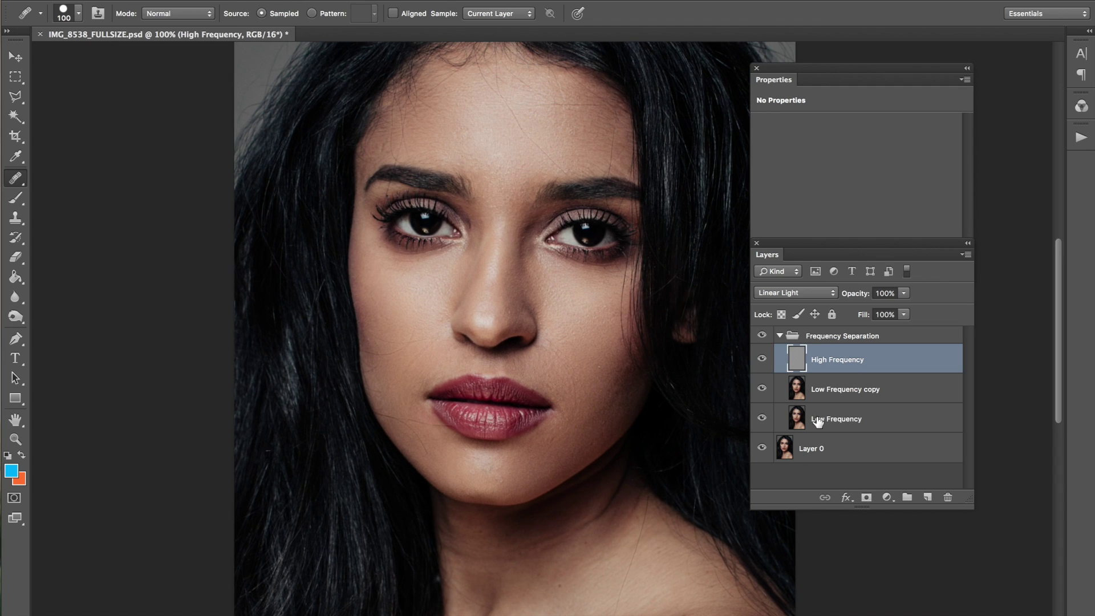
key("bracketleft")
key("bracketleft")
key("bracketleft")
key("bracketleft")
key("ctrl+j")
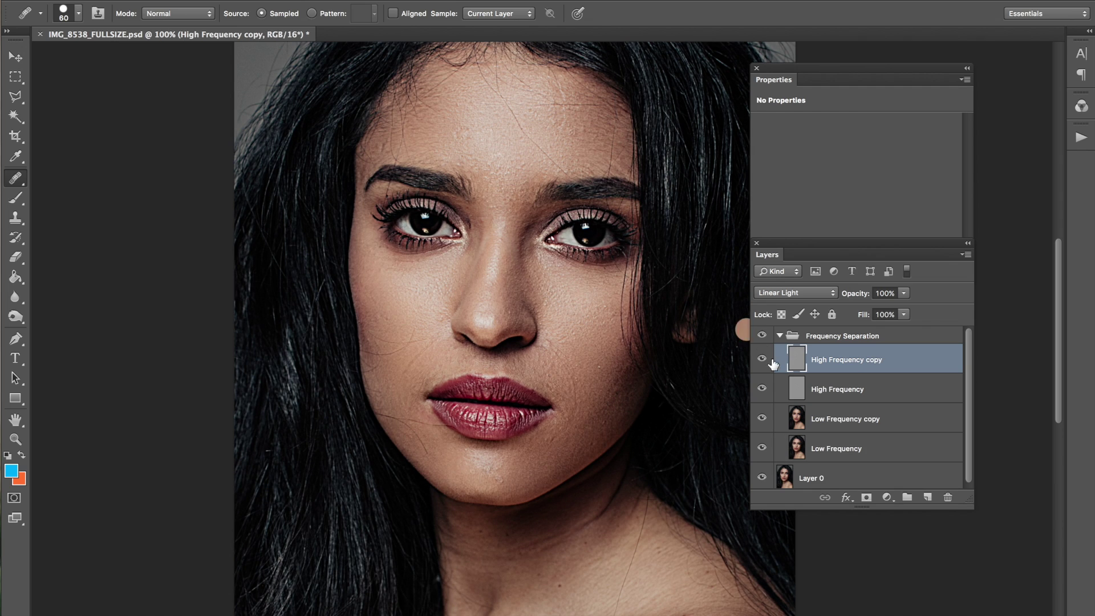
left_click(761, 358)
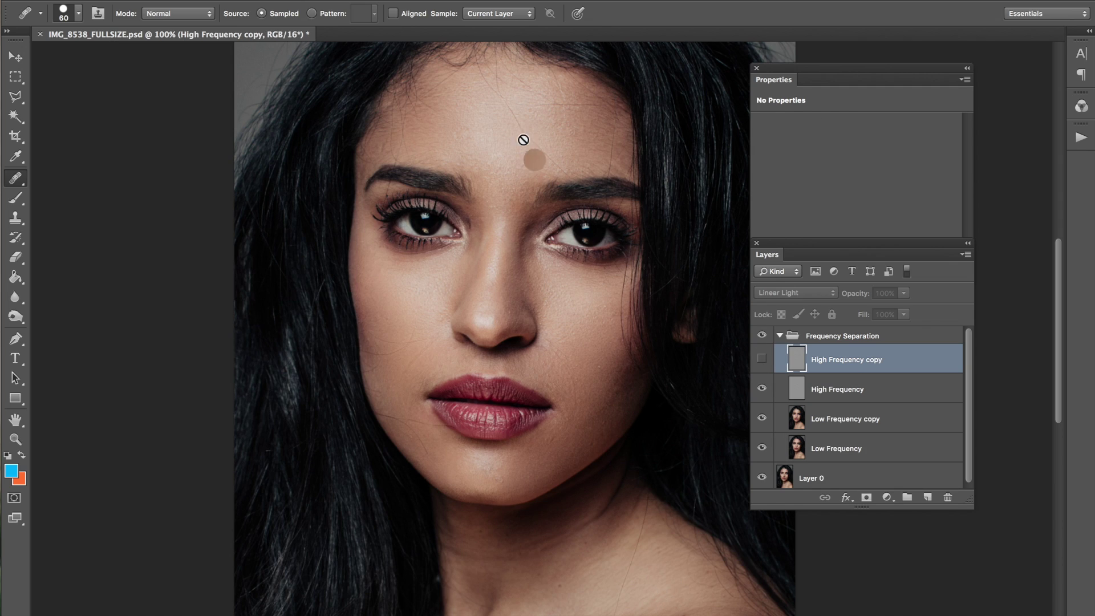
Heal the stray hairs and fine lines across the forehead on the original High Frequency layer with a size 30 brush
left_click(831, 391)
scroll(465, 274, "up", 2)
key("bracketleft")
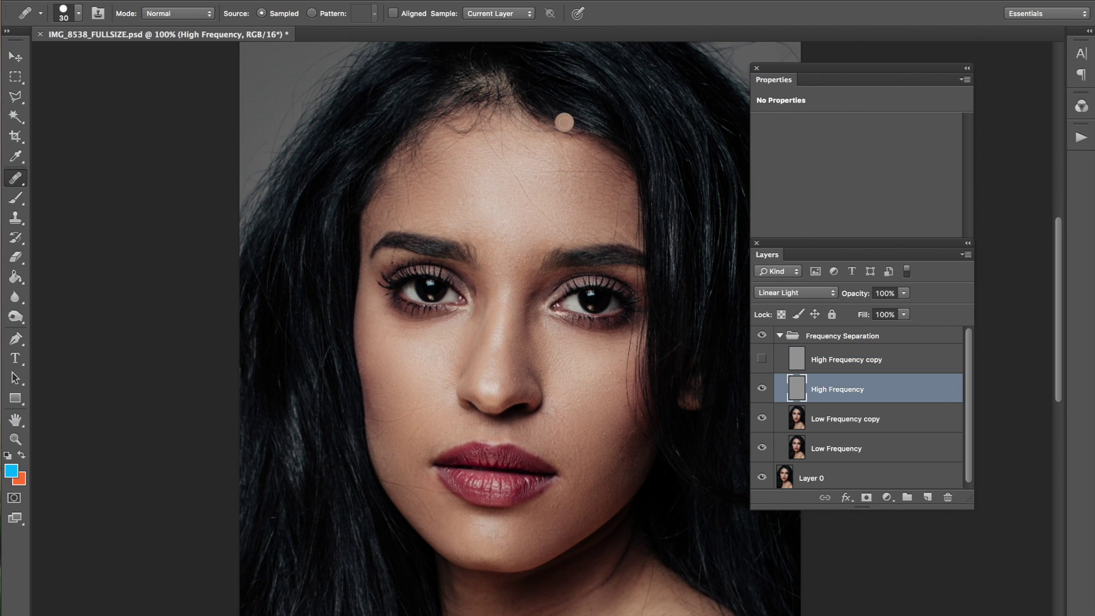
left_click(486, 177)
left_click(521, 159)
left_click(544, 159)
left_click(551, 173)
left_click(570, 172)
left_click(468, 197)
left_click_drag(463, 201, 475, 208)
Heal the texture flaws on the lower forehead, between the eyebrows and on the nose bridge
mouse_move(499, 238)
left_mouse_down()
mouse_move(517, 239)
mouse_move(516, 275)
left_mouse_up()
left_click(525, 211)
left_click(506, 293)
left_click(506, 203, "alt")
left_click(498, 281)
Heal the rough skin texture on the image-left cheek, resampling from clean skin nearby
left_click(420, 426)
left_click(418, 392, "alt")
left_click(414, 407)
left_click(414, 392, "alt")
left_click(397, 415)
left_click(418, 415, "alt")
left_click_drag(402, 420, 381, 420)
left_click(414, 408, "alt")
left_click(404, 407)
Heal the texture flaws on the image-right cheek beside the mouth with a size 35 brush
scroll(558, 360, "down", 3)
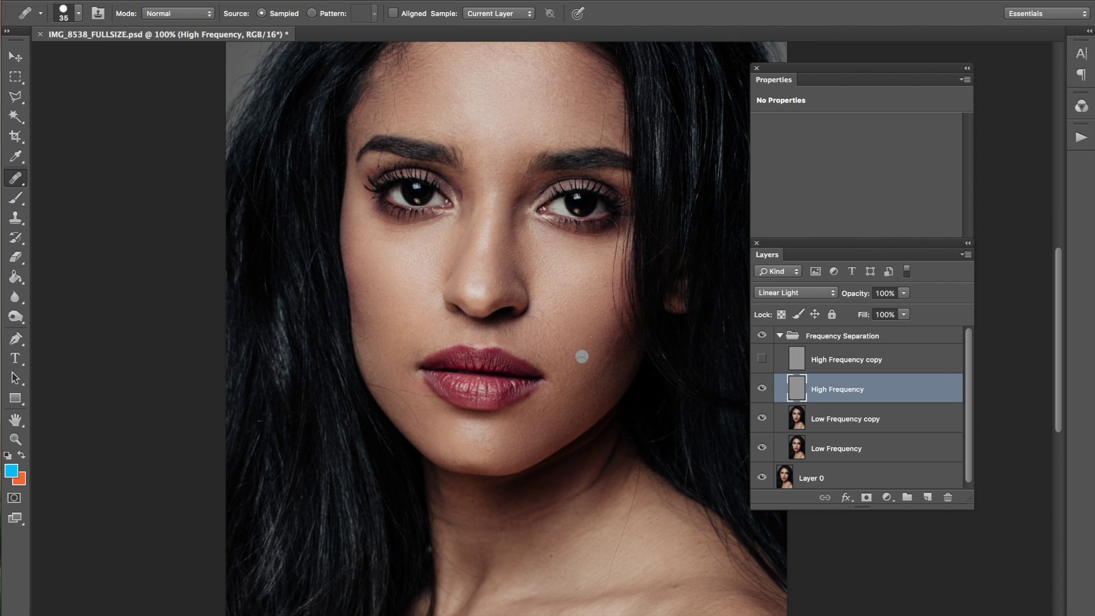
mouse_move(549, 321)
left_mouse_down()
mouse_move(565, 338)
mouse_move(546, 302)
mouse_move(568, 341)
mouse_move(571, 330)
mouse_move(572, 359)
left_mouse_up()
left_click(575, 338, "alt")
left_click(573, 361)
Heal the skin texture on the image-left jaw and below the mouth corner, sampling from the cheek
left_click(392, 315, "alt")
mouse_move(392, 393)
left_mouse_down()
mouse_move(415, 411)
mouse_move(409, 402)
mouse_move(425, 399)
mouse_move(407, 393)
mouse_move(442, 412)
left_mouse_up()
left_click(426, 396)
left_click(424, 397)
left_click_drag(387, 386, 379, 388)
left_click(384, 354, "alt")
left_click(377, 387)
Heal the remaining texture spots on the image-left cheek and beside the nose
left_click(380, 301, "alt")
left_click(398, 343)
left_click(367, 299)
left_click(432, 277, "alt")
left_click_drag(433, 283, 435, 257)
Compare the portrait with and without the Frequency Separation group, leaving the group visible, collapsed and selected
key("super+minus")
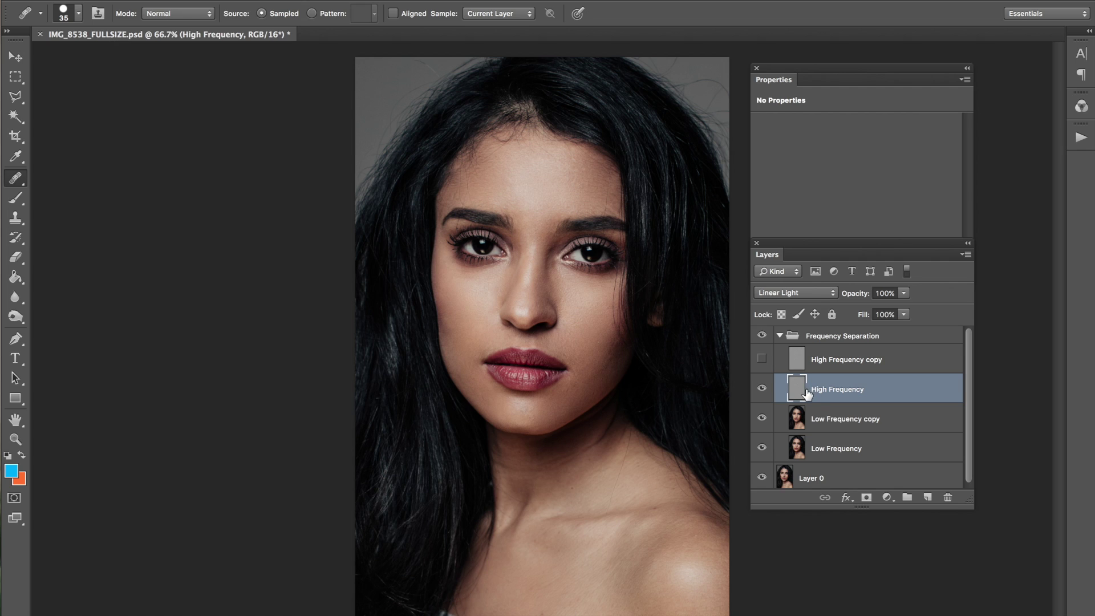
left_click(763, 335)
left_click(764, 335)
left_click(764, 335)
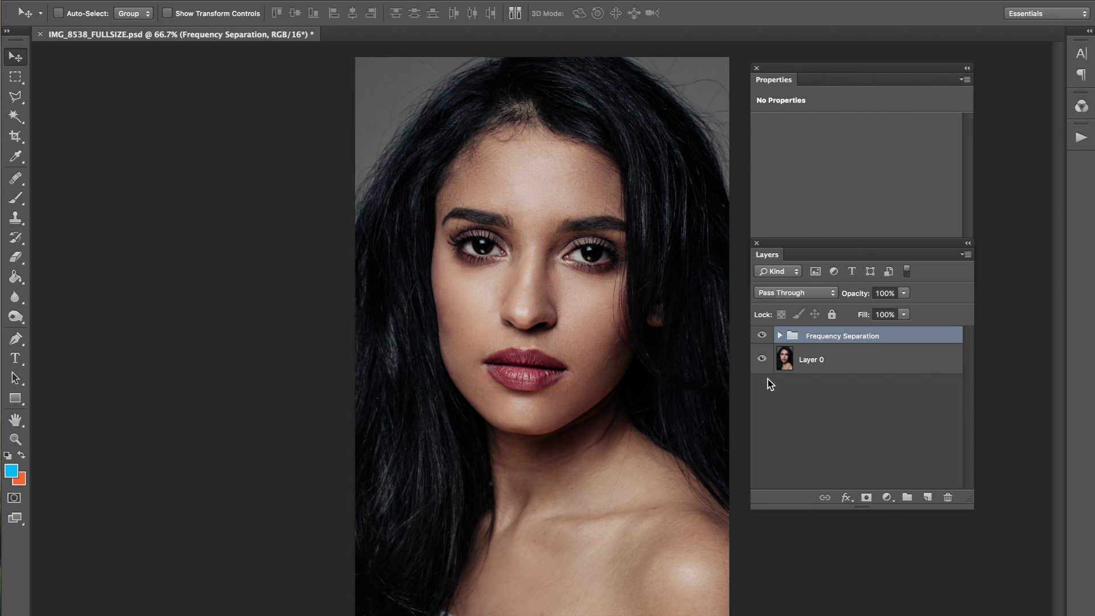
Switch to the Brush tool and create a new layer named "enhancements" above the Frequency Separation group
left_click(16, 198)
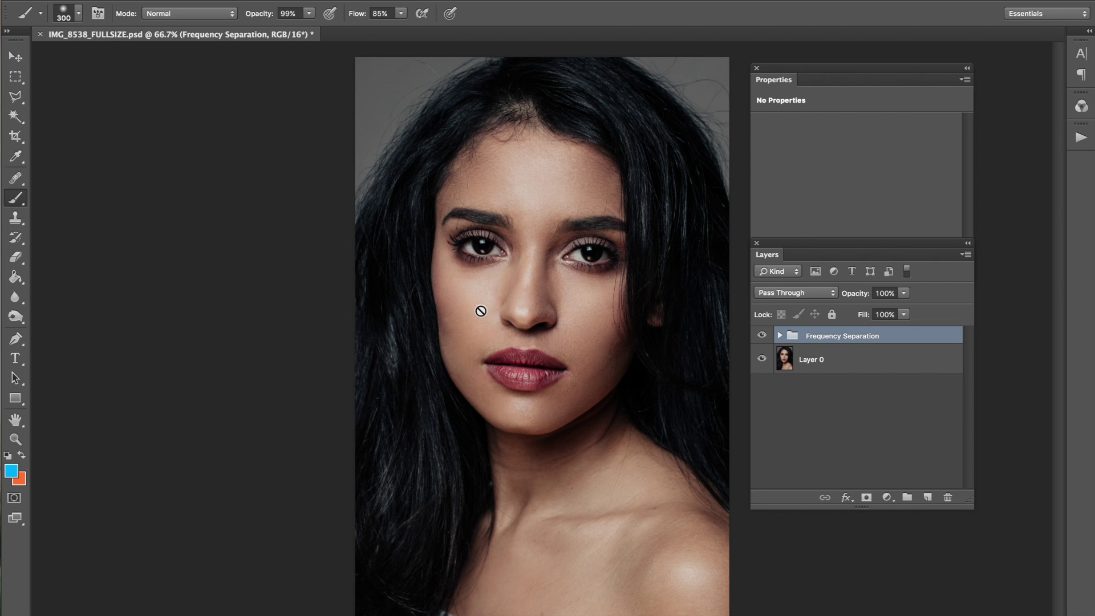
key("super+shift+n")
type("enhancements")
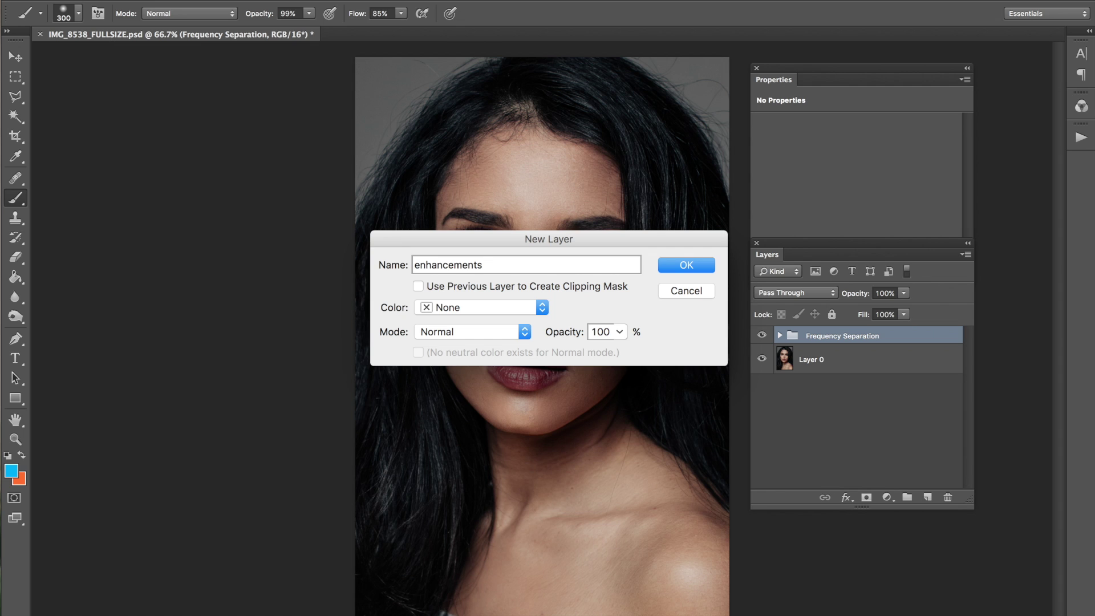
key("Return")
Sample the eyeshadow colour from the image-right eyelid and reduce the brush size to 50
key("super+1")
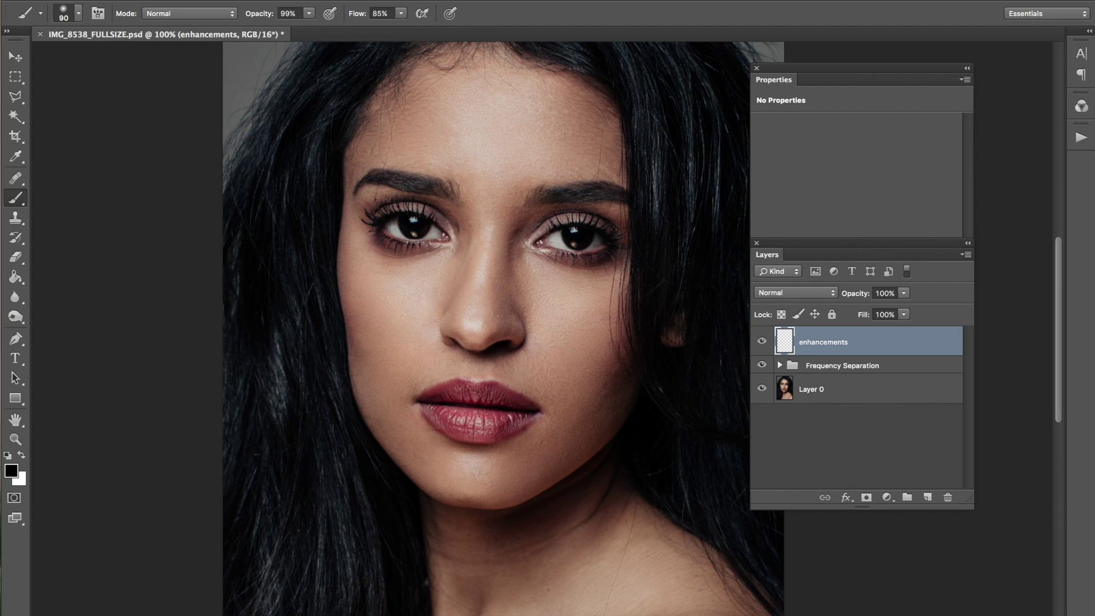
left_click(568, 213, "alt")
key("ctrl+plus")
scroll(448, 324, "up", 3)
key("bracketleft")
key("bracketleft")
key("bracketleft")
key("bracketleft")
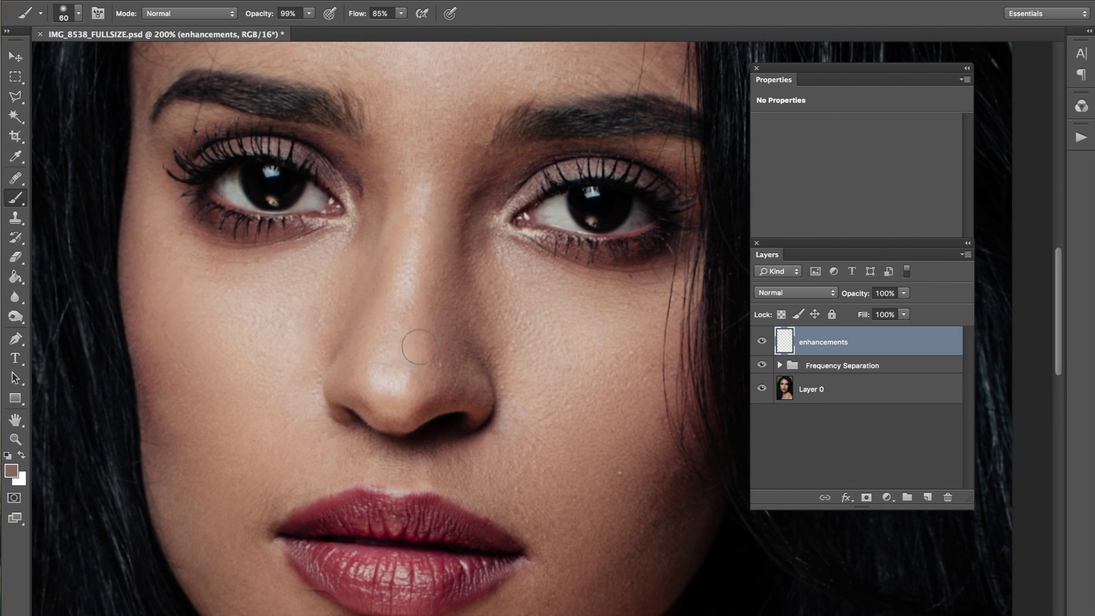
Set the enhancements layer's blend mode to Soft Light and the brush opacity to 42%
left_click(796, 292)
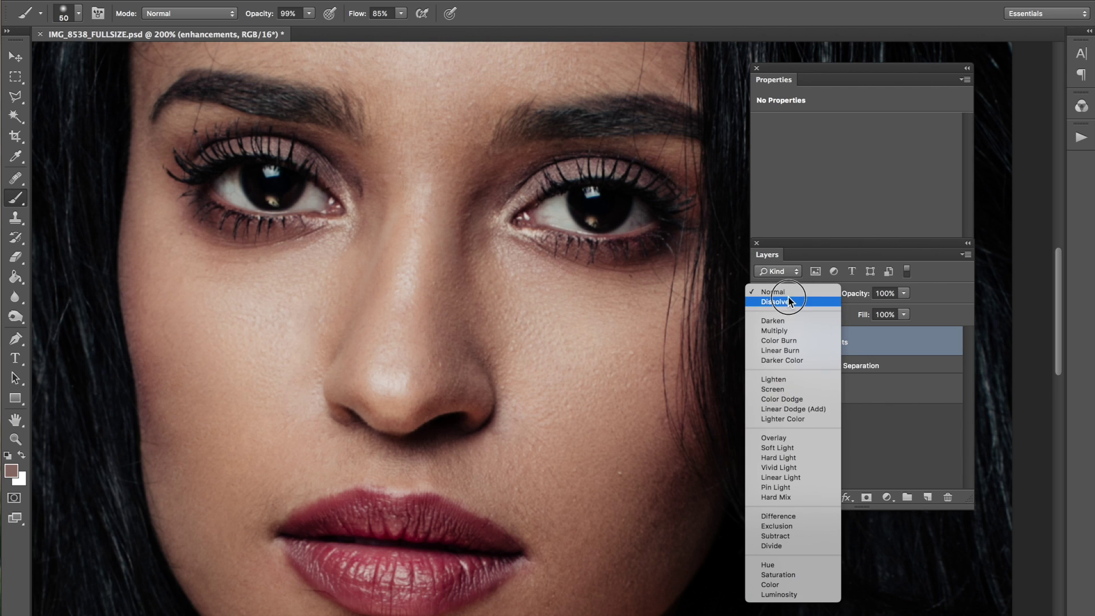
left_click(807, 448)
scroll(501, 274, "up", 2)
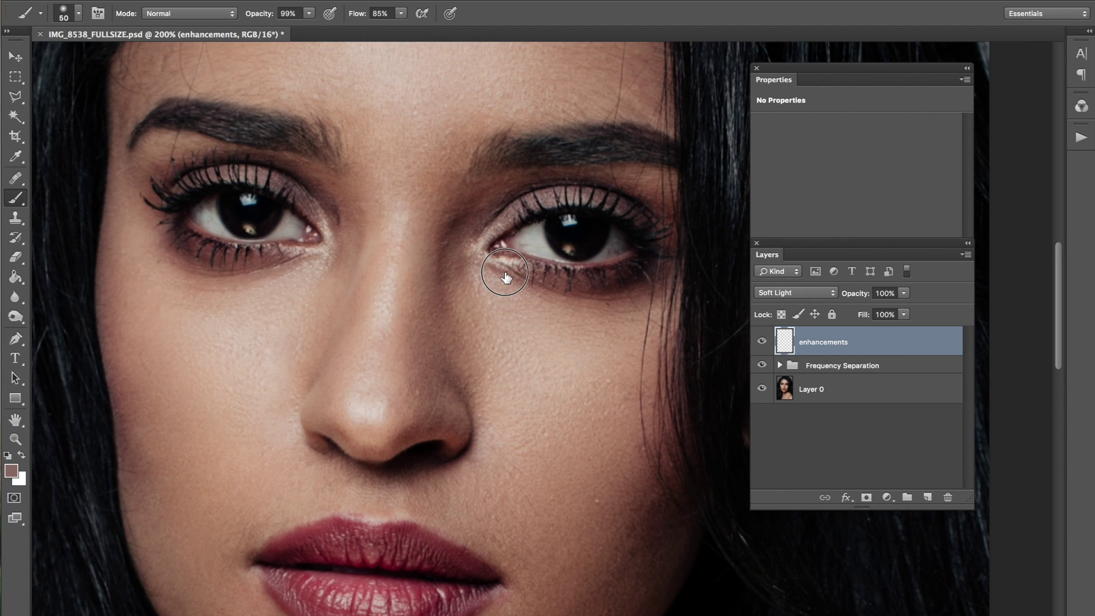
left_click(309, 13)
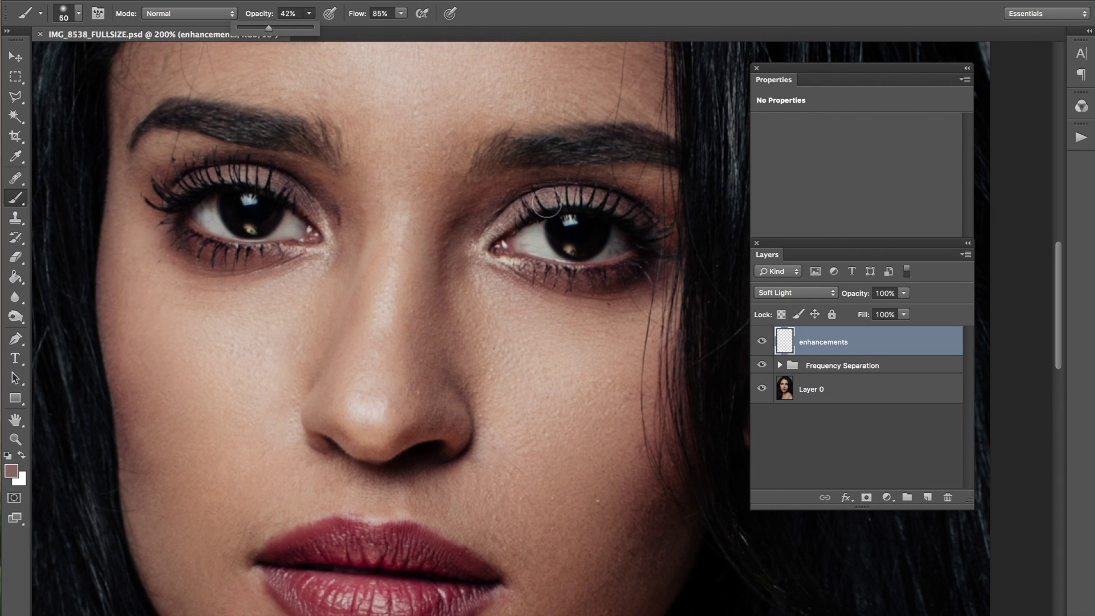
Paint the sampled eyeshadow colour over the lids of the image-right eye with the brush at size 70
left_click(501, 223)
key("bracketright")
key("bracketright")
mouse_move(494, 217)
left_mouse_down()
mouse_move(642, 205)
mouse_move(586, 193)
mouse_move(666, 222)
mouse_move(522, 198)
mouse_move(466, 247)
mouse_move(476, 279)
mouse_move(482, 223)
mouse_move(553, 282)
mouse_move(524, 270)
mouse_move(633, 270)
mouse_move(634, 279)
left_mouse_up()
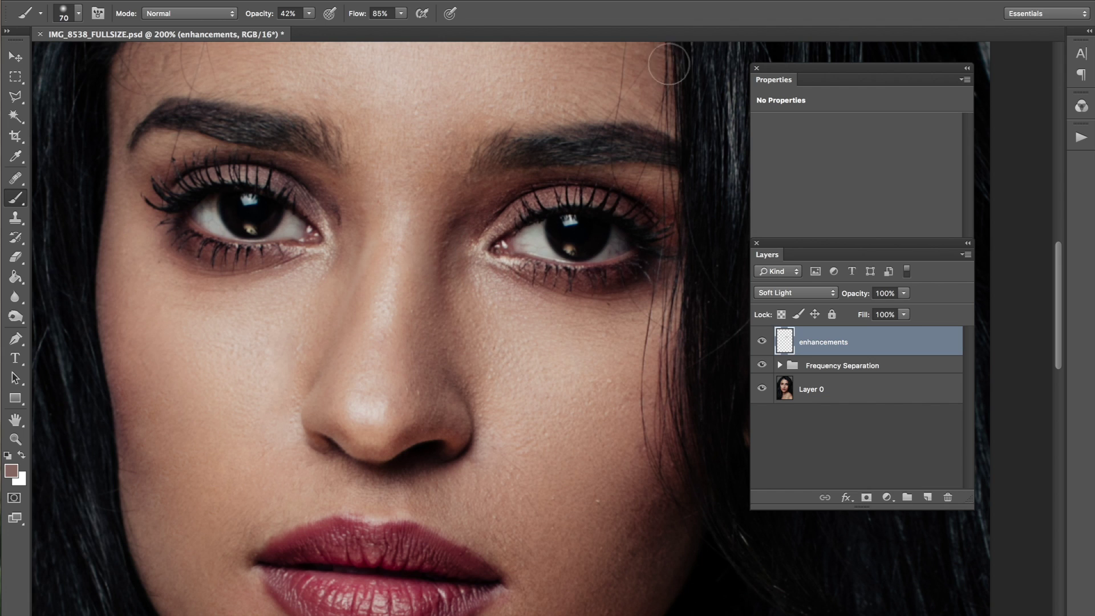
Paint eyeshadow around the image-left eye with a size 60 brush, resampling the colour from its upper eyelid
left_click_drag(257, 333, 386, 312)
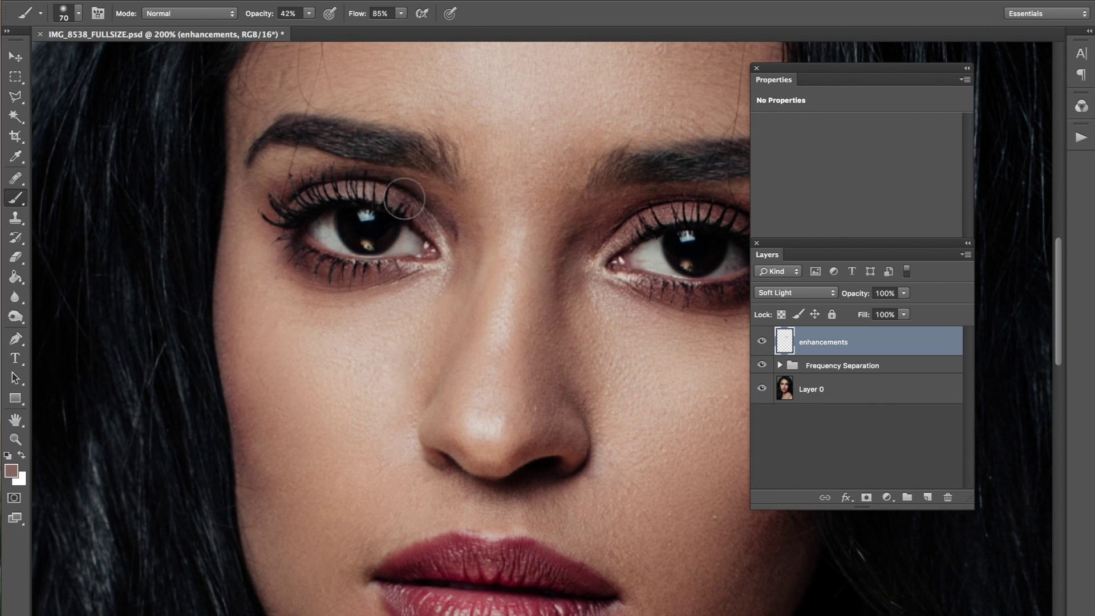
left_click_drag(331, 311, 361, 393)
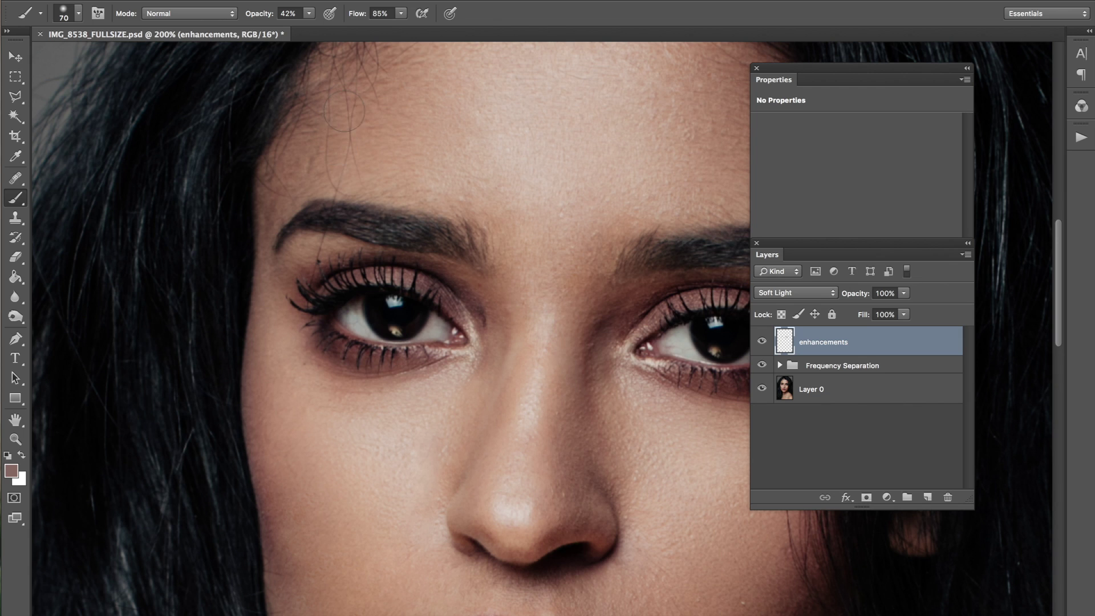
key("bracketleft")
left_click(413, 278, "alt")
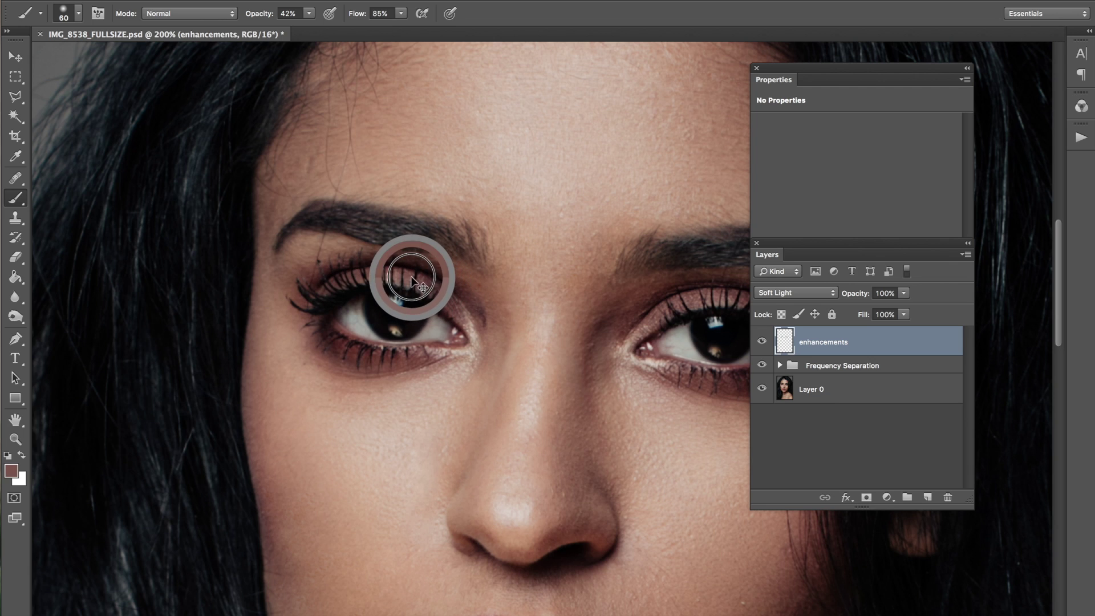
mouse_move(413, 278)
left_mouse_down()
mouse_move(405, 264)
mouse_move(396, 276)
left_mouse_up()
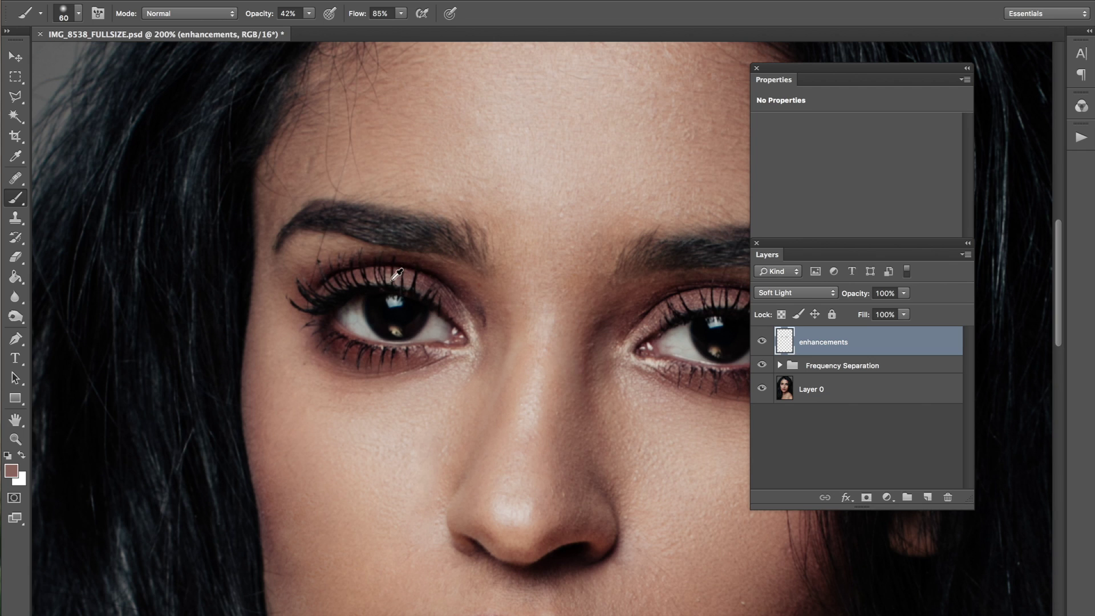
left_click(397, 276, "alt")
Brighten the inner eye corners with sampled light tones, and resample a red-brown beside the image-left eyelid
scroll(394, 314, "right", 5)
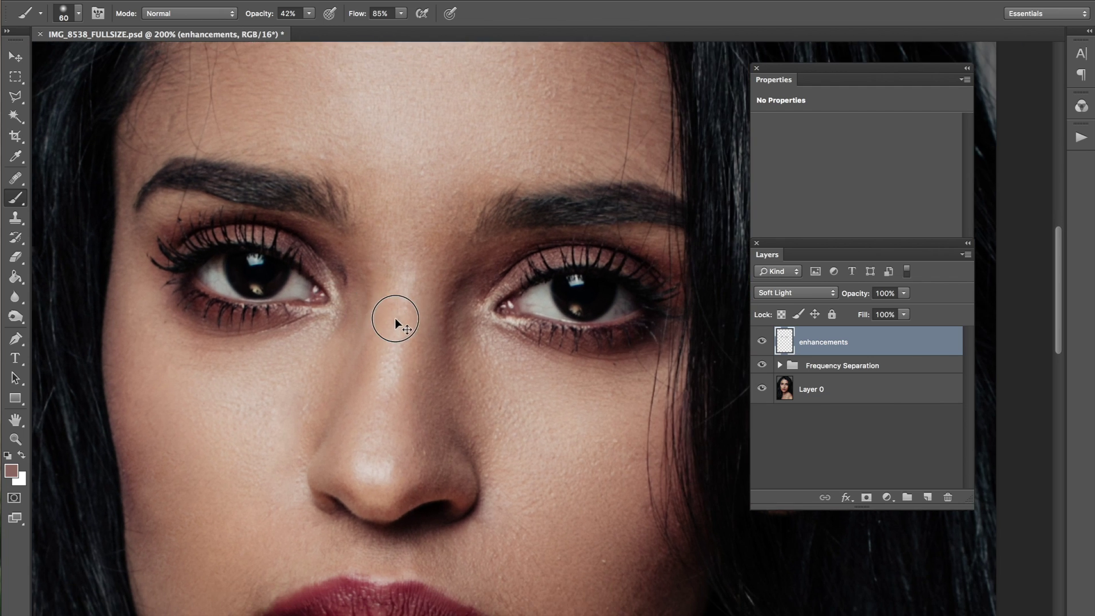
left_click(504, 324, "alt")
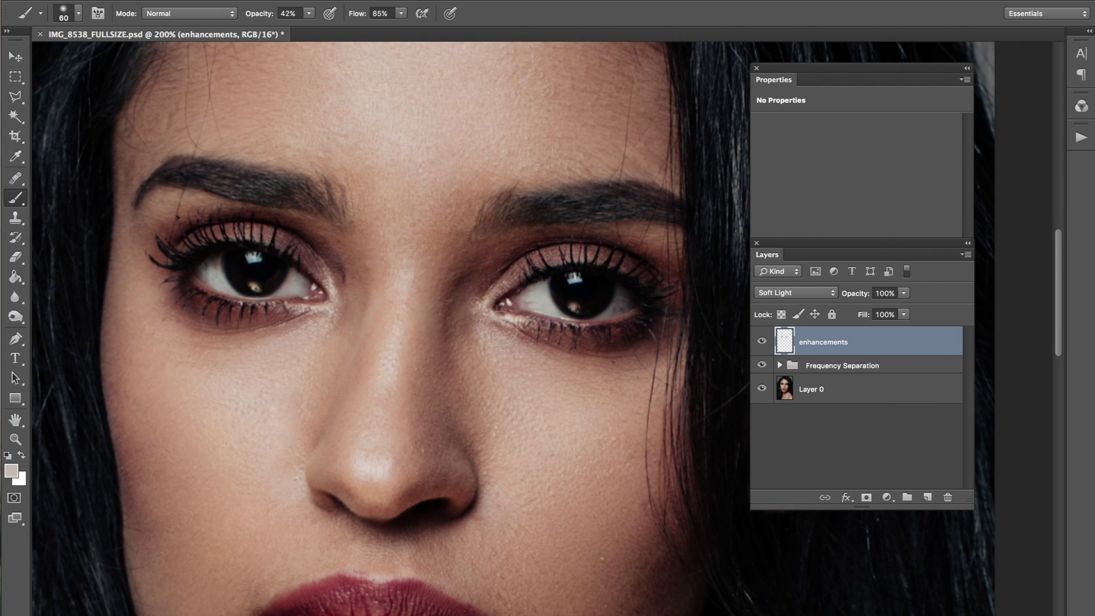
left_click(315, 308, "alt")
left_click(317, 263, "alt")
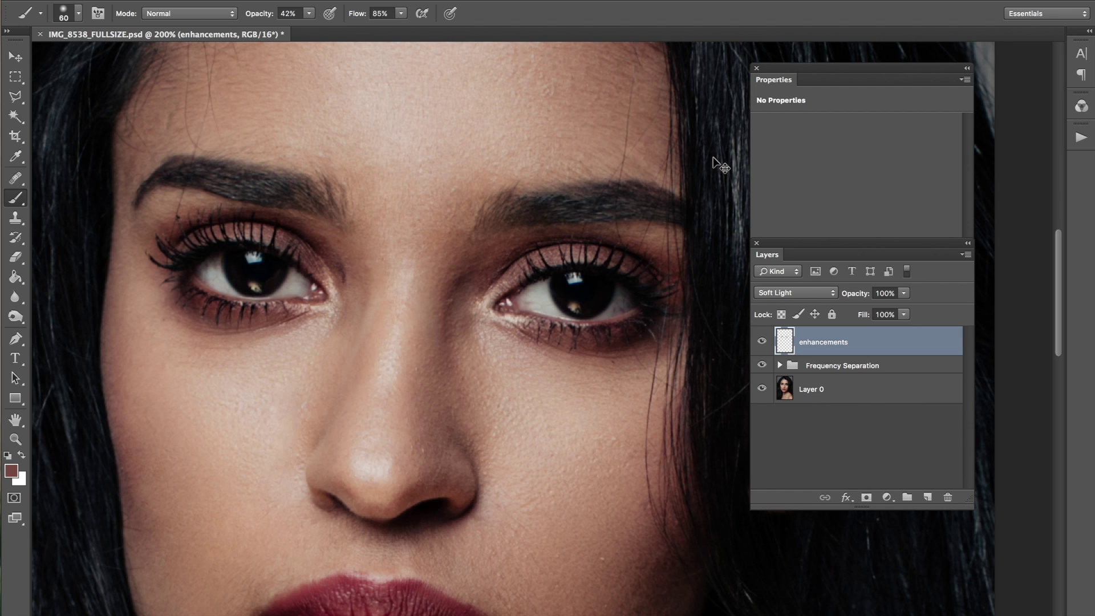
Compare the portrait with and without the enhancements layer at 66.7% and 100% zoom, leaving the layer visible
key("ctrl+minus")
key("ctrl+minus")
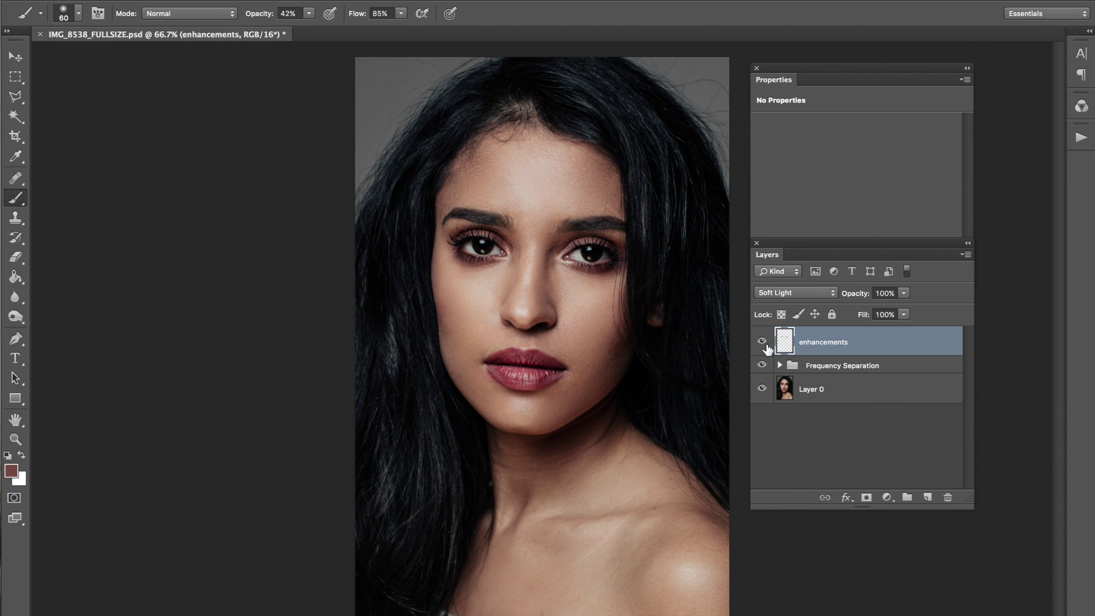
left_click(762, 342)
left_click(764, 344)
left_click(764, 344)
left_click(763, 344)
left_click(763, 343)
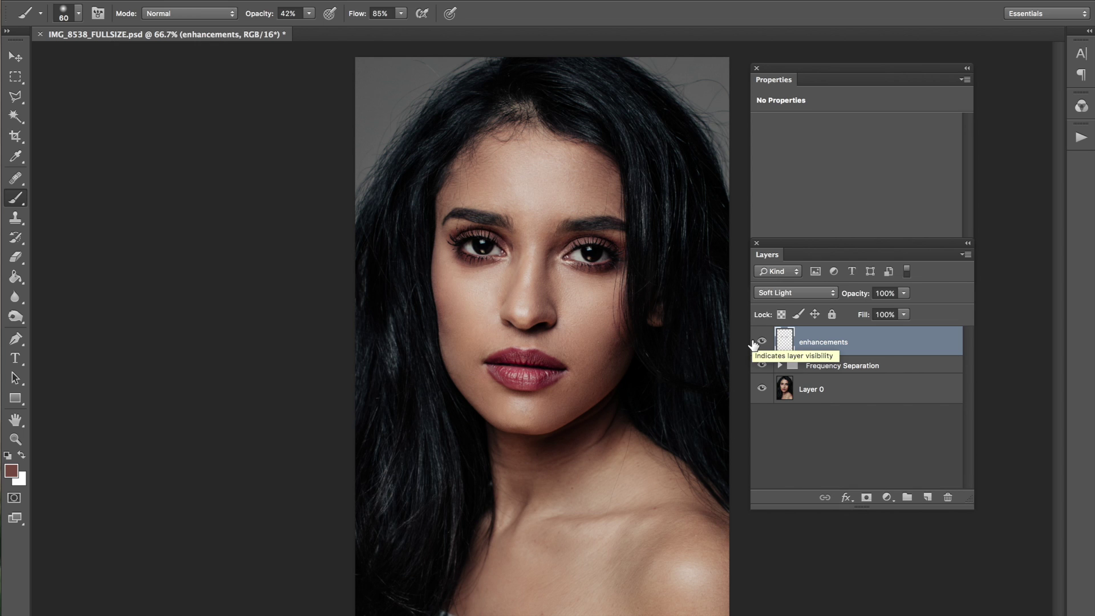
key("ctrl+plus")
left_click_drag(486, 330, 412, 387)
left_click(762, 343)
left_click(763, 343)
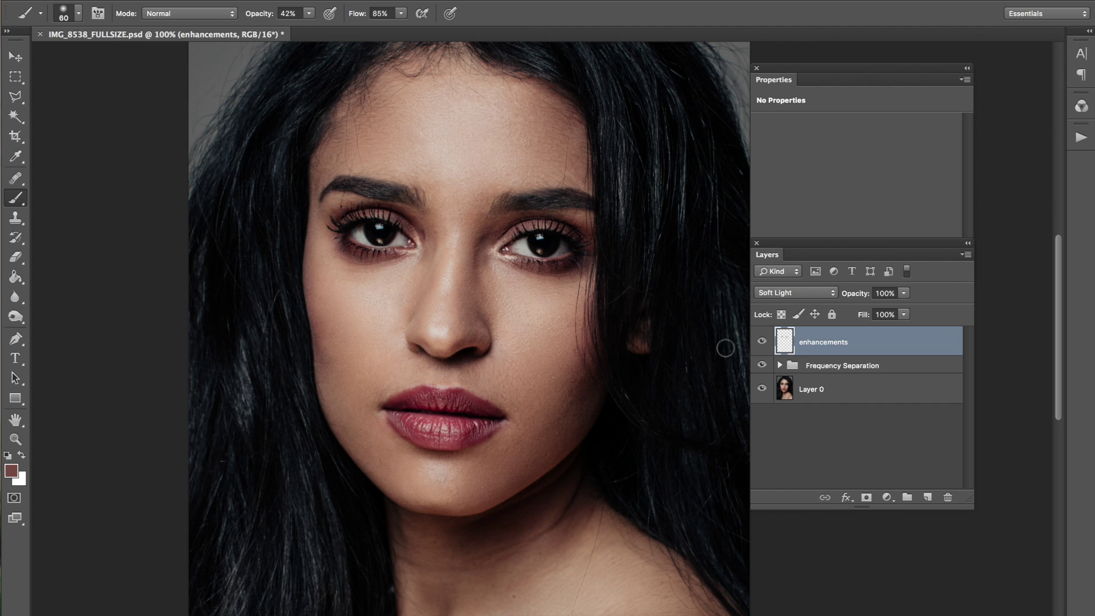
left_click(763, 342)
left_click(762, 342)
Create a layer named "lips" above the enhancements layer, sample the red lip colour, and set the blend mode to Soft Light
key("ctrl+shift+n")
type("lips")
key("Return")
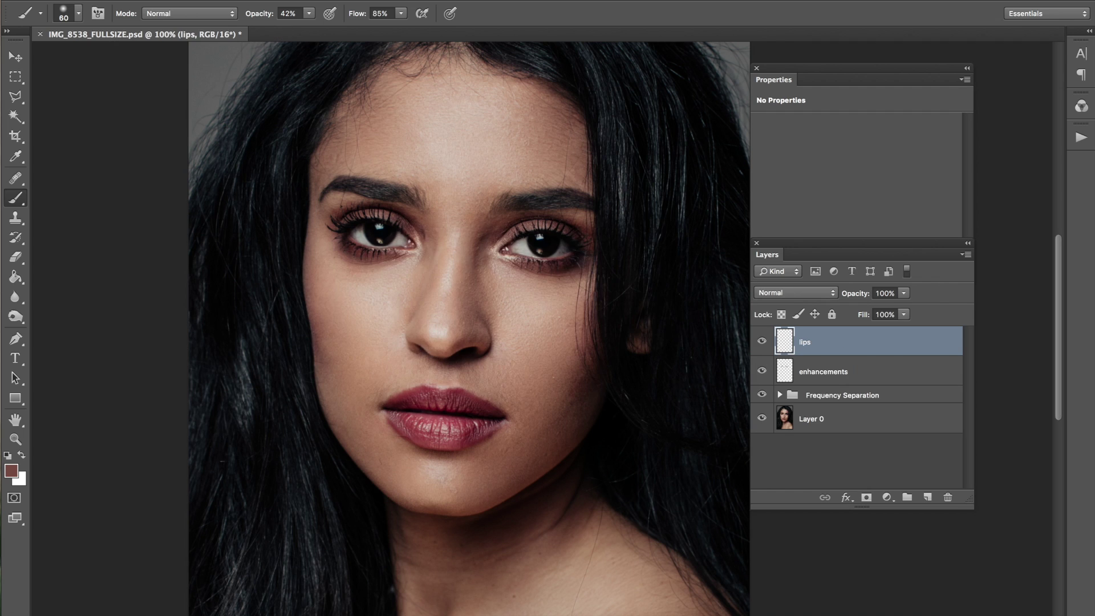
left_click_drag(417, 426, 415, 423)
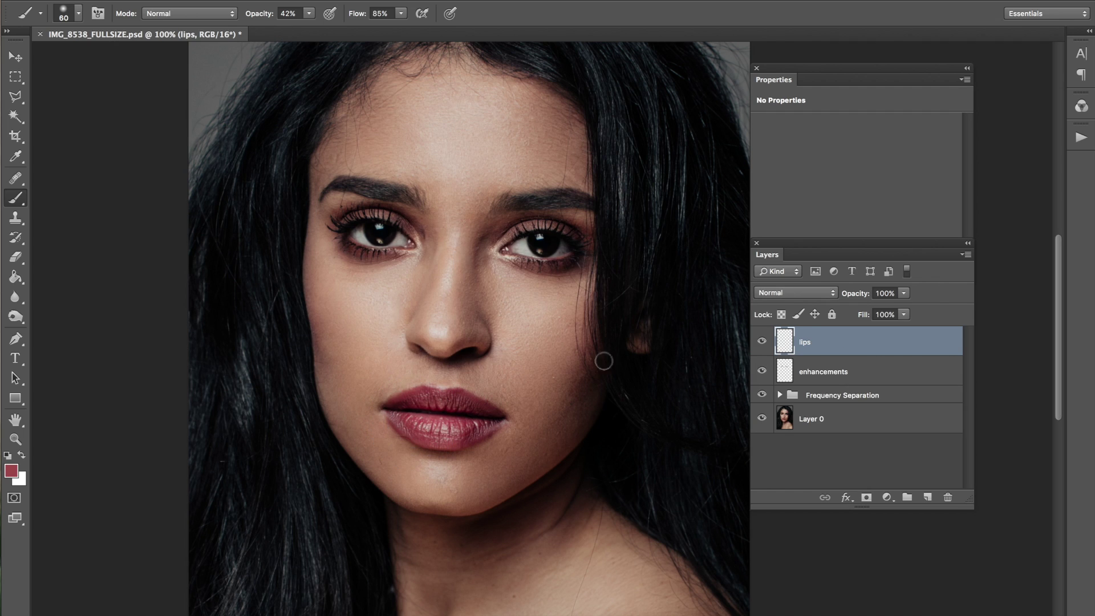
left_click(792, 293)
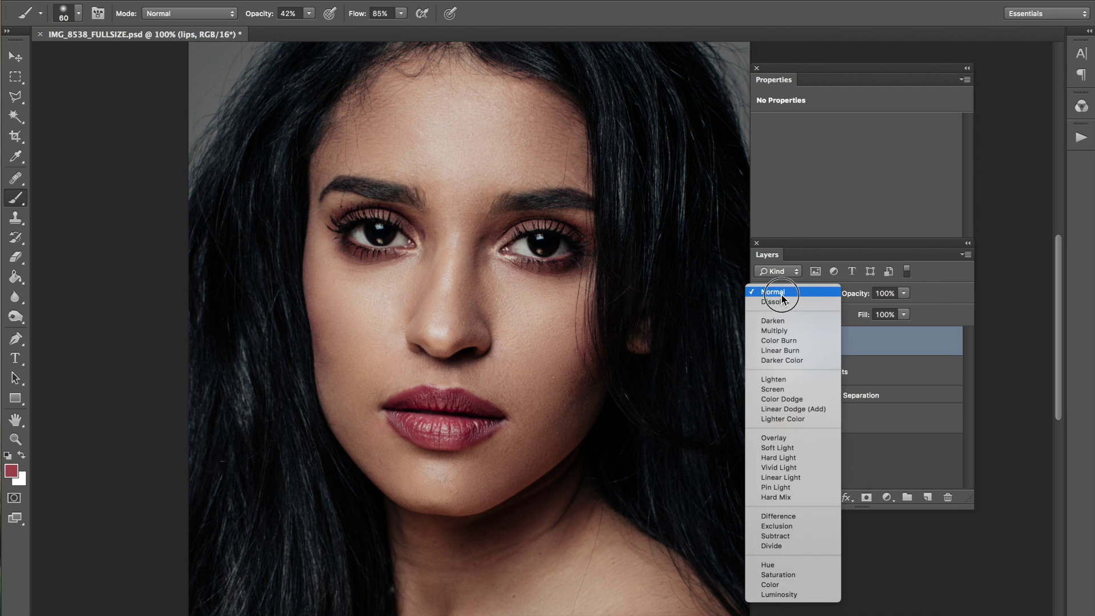
left_click(797, 448)
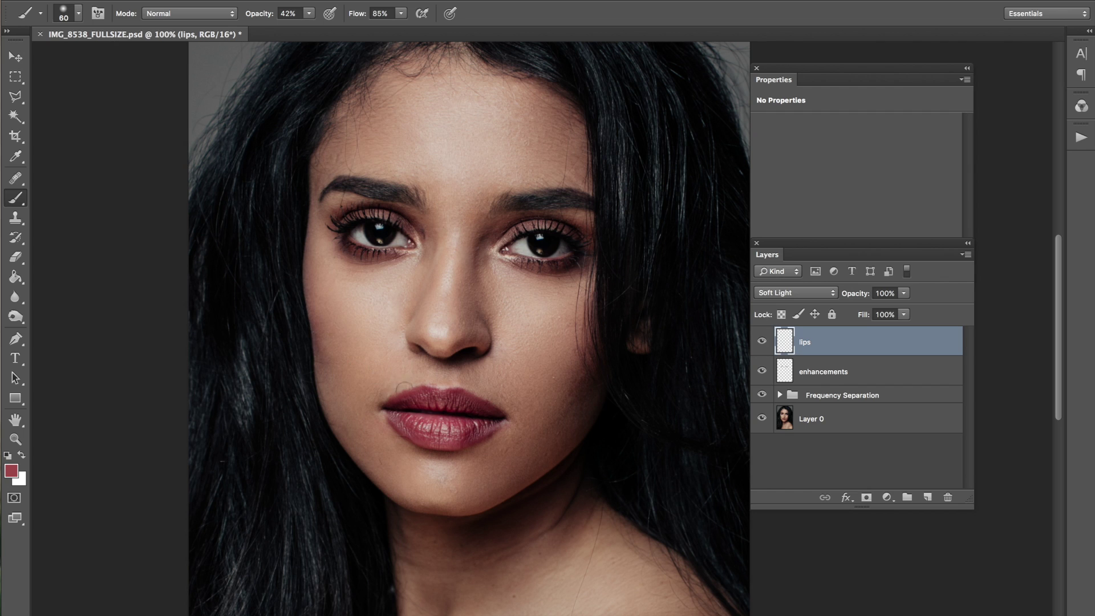
Paint the sampled red over both lips and set the lips layer's opacity to 59%
mouse_move(401, 421)
left_mouse_down()
mouse_move(423, 437)
mouse_move(434, 435)
mouse_move(423, 425)
mouse_move(456, 427)
mouse_move(409, 425)
mouse_move(456, 428)
mouse_move(455, 398)
mouse_move(405, 406)
mouse_move(417, 432)
mouse_move(480, 435)
mouse_move(487, 425)
mouse_move(445, 395)
left_mouse_up()
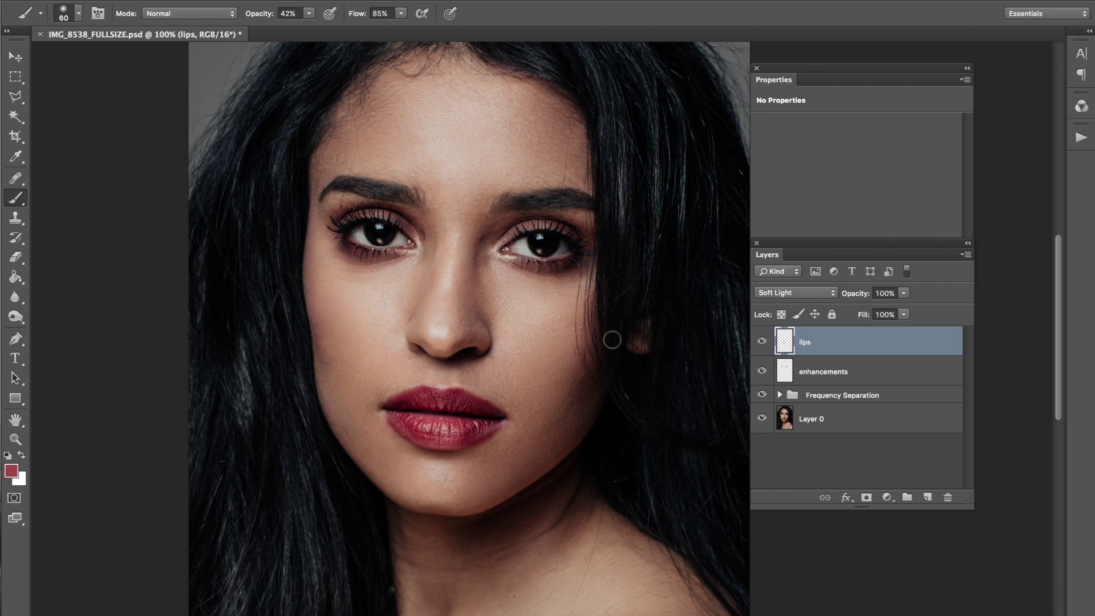
left_click_drag(861, 298, 815, 308)
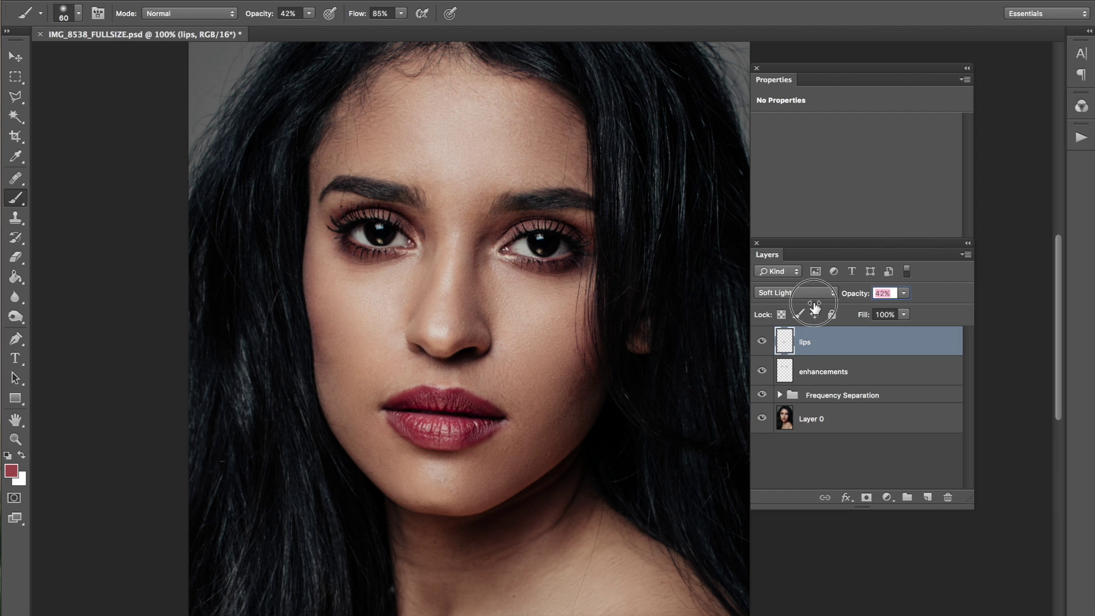
left_click(762, 342)
left_click(762, 342)
left_click_drag(842, 293, 810, 312)
Compare the whole portrait with and without the lips layer, leaving the layer visible
key("ctrl+minus")
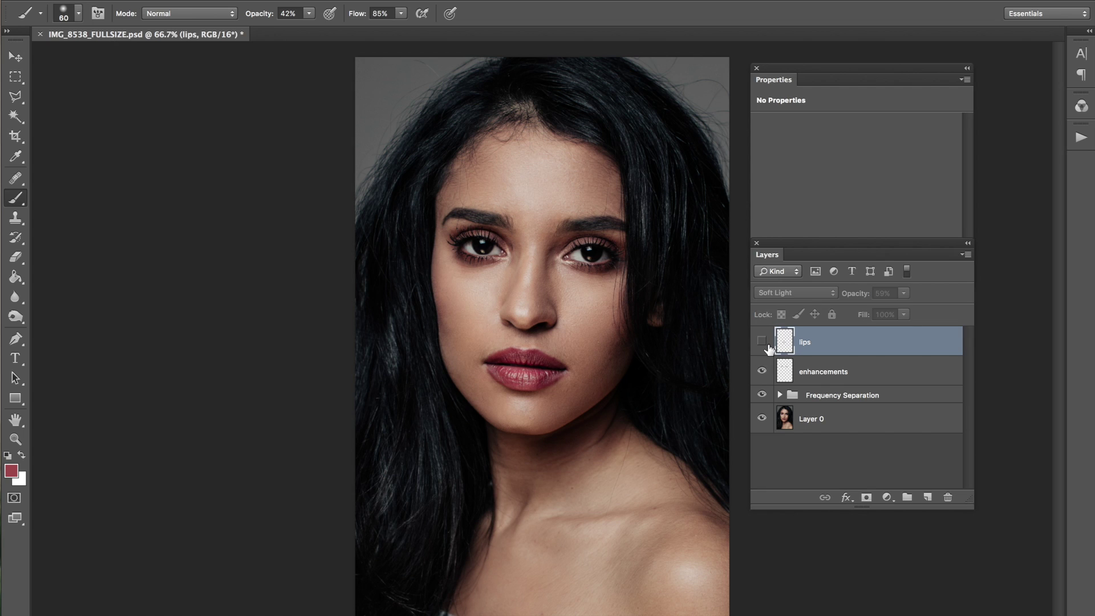
left_click(763, 341)
left_click(762, 341)
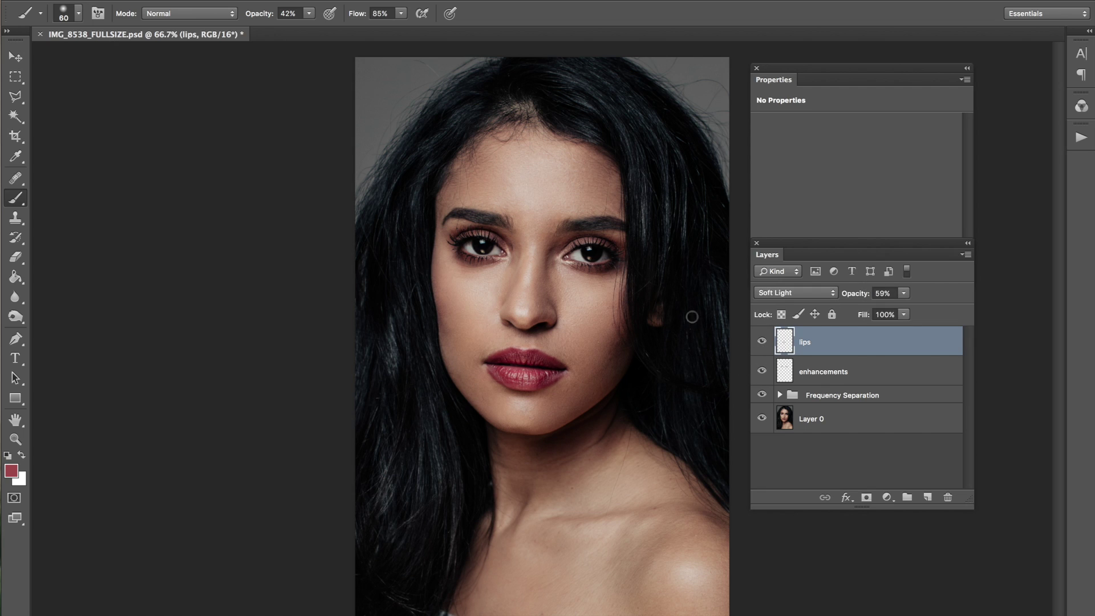
Create a new layer named "highlights" above the lips layer
key("super+shift+n")
type("highlights")
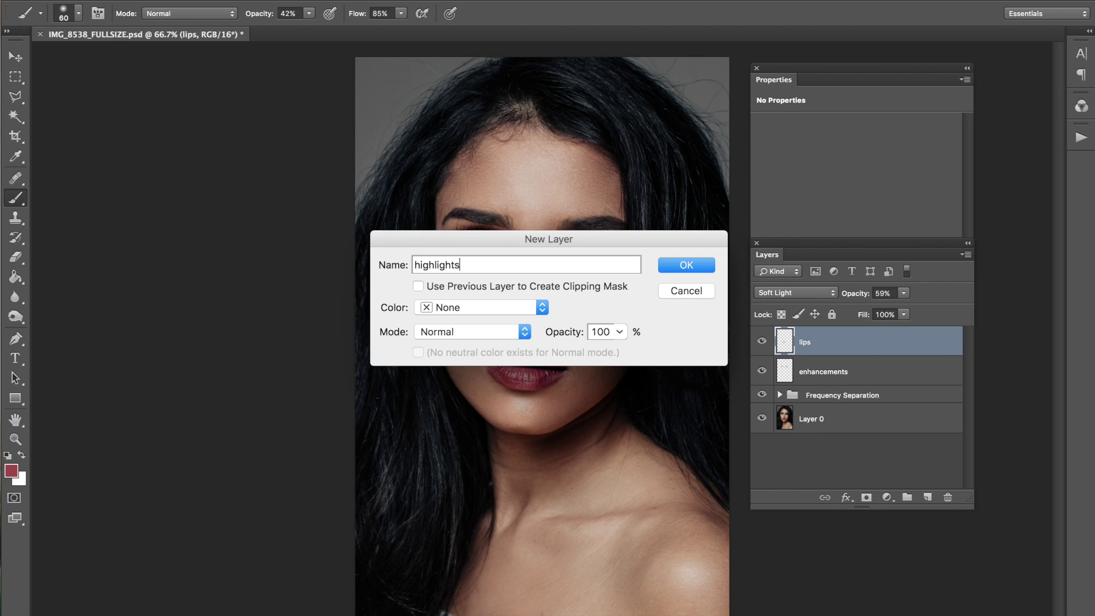
key("Return")
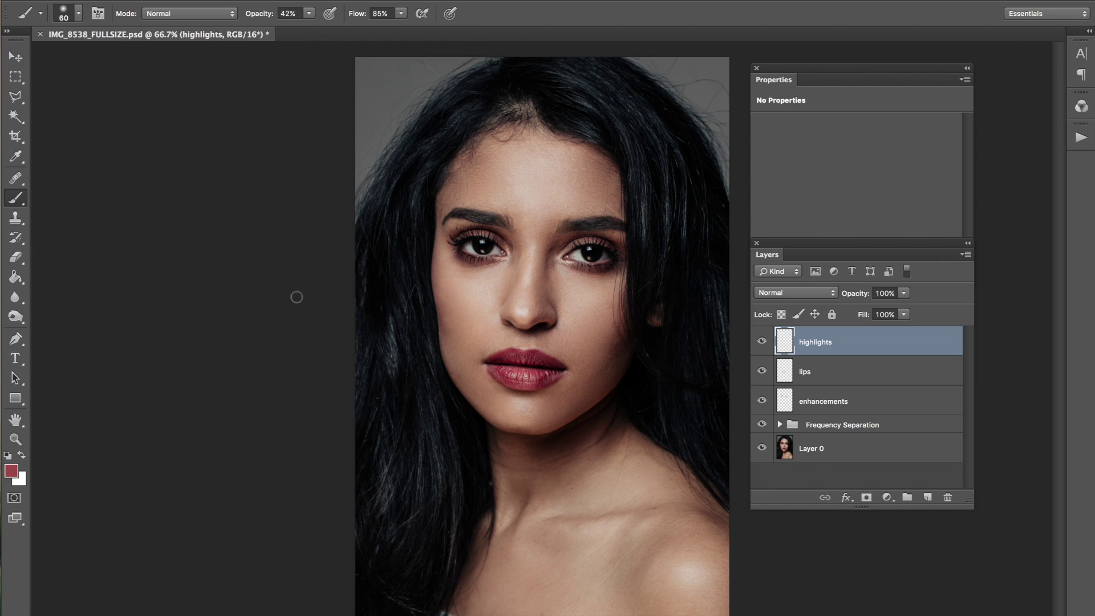
Set the brush to size 300 with default black and white colours, and the highlights layer's blend mode to Soft Light
key("bracketright")
key("bracketright")
key("bracketright")
key("bracketright")
key("bracketright")
key("bracketright")
key("bracketright")
key("d")
left_click(775, 293)
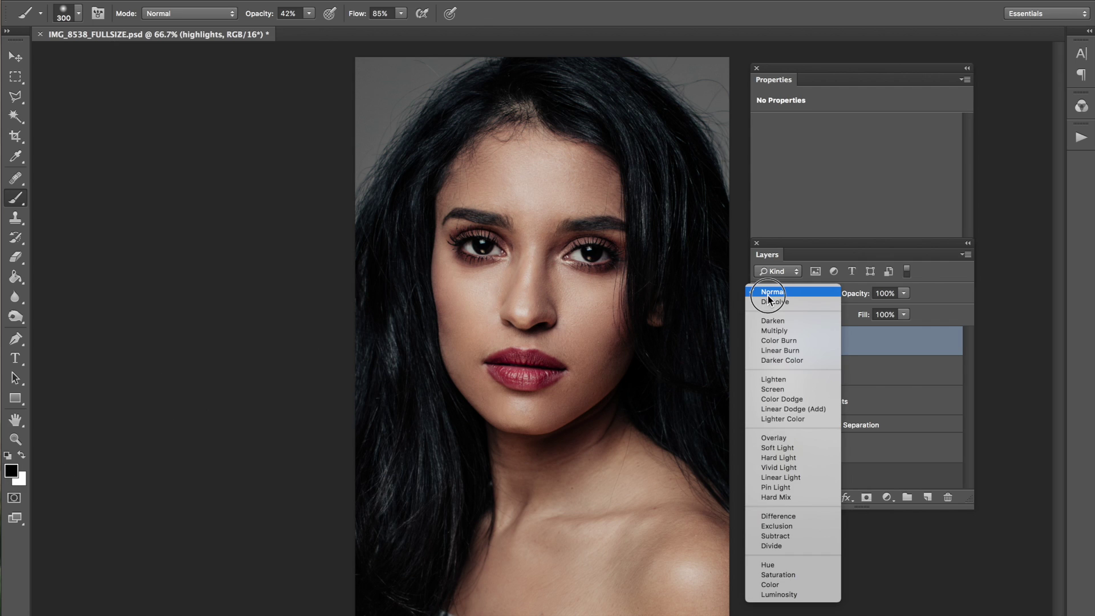
left_click(793, 448)
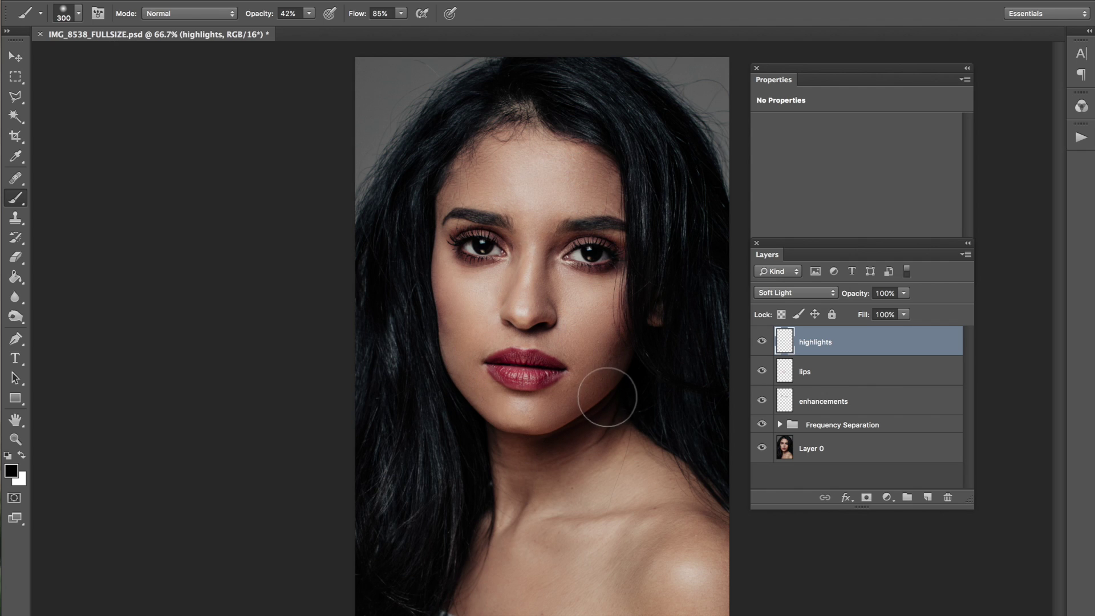
Paint white highlights on the face and lower lip at 11% brush opacity, reducing the brush size from 250 to 90
key("bracketleft")
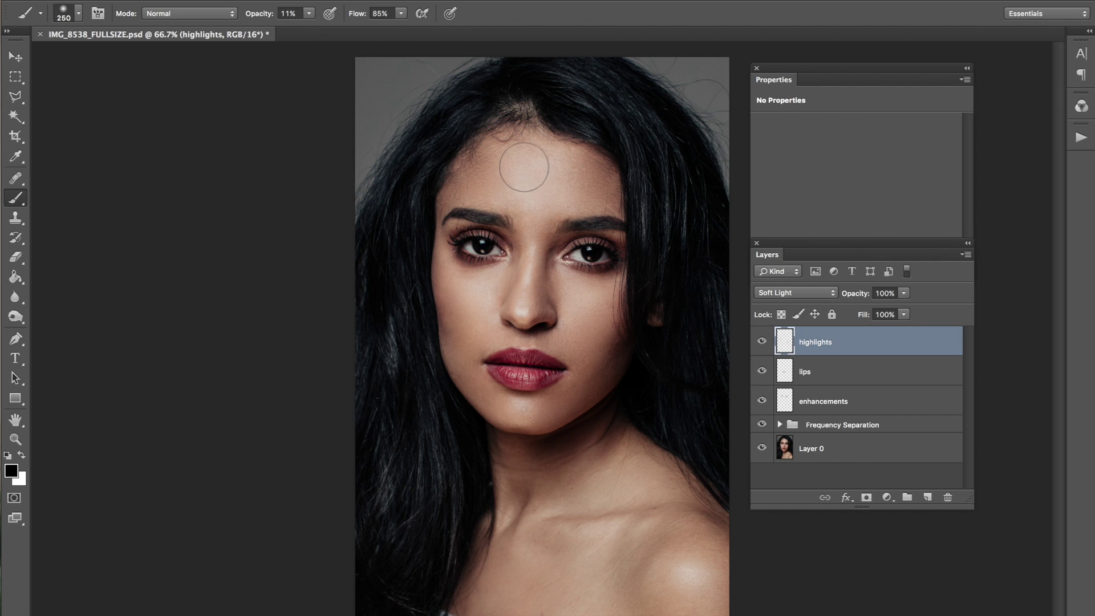
key("x")
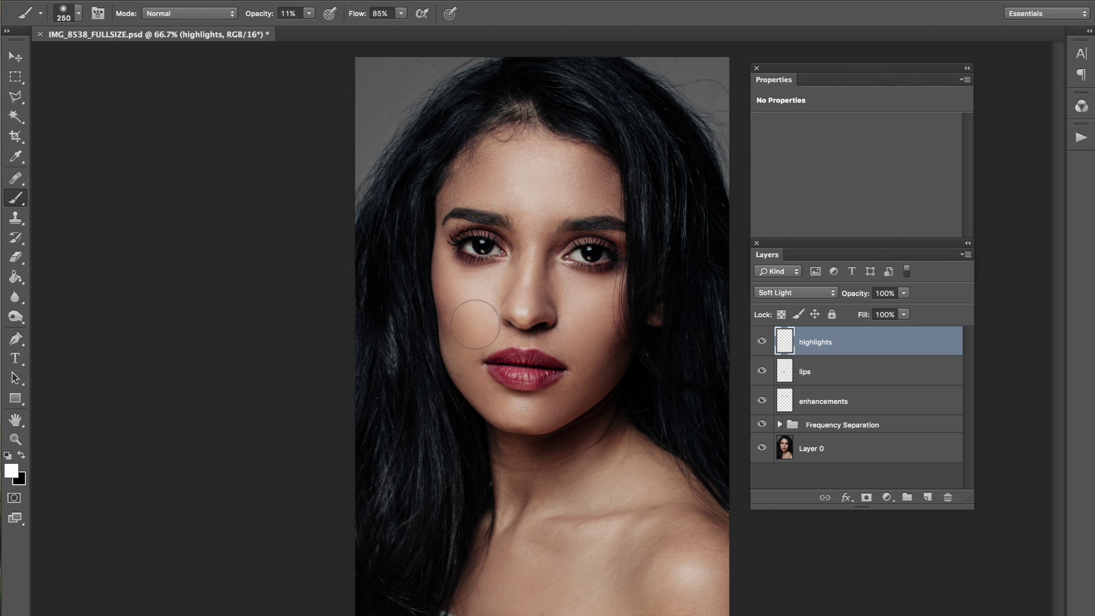
key("bracketleft")
key("bracketleft")
key("bracketleft")
key("ctrl+plus")
key("bracketleft")
key("bracketleft")
key("bracketleft")
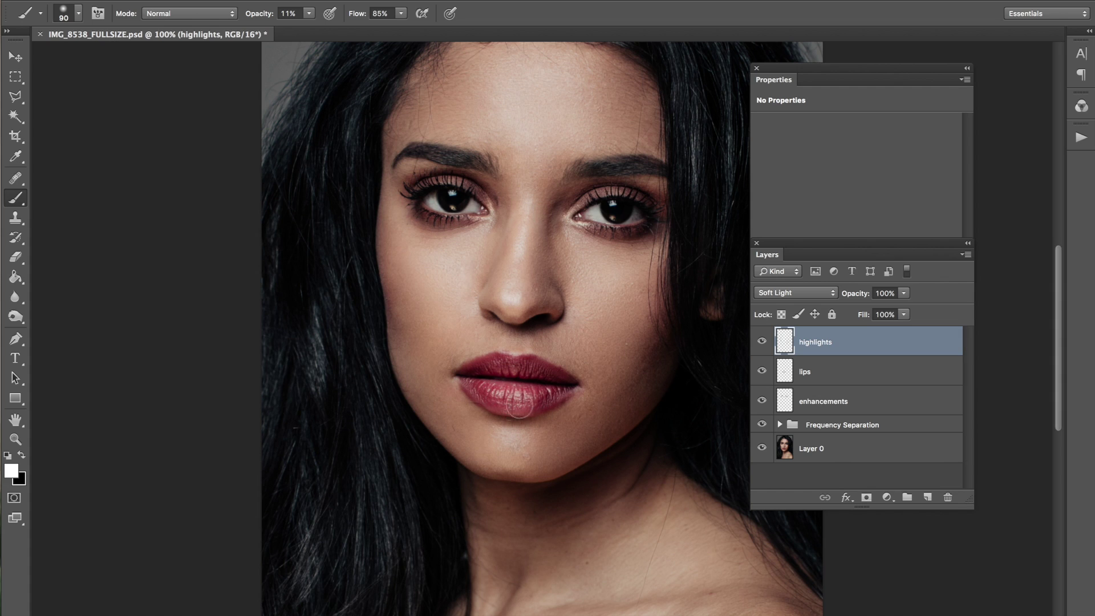
Refine the lip highlights with a size 70 brush and shade the lip corners in black
key("bracketleft")
key("bracketleft")
key("x")
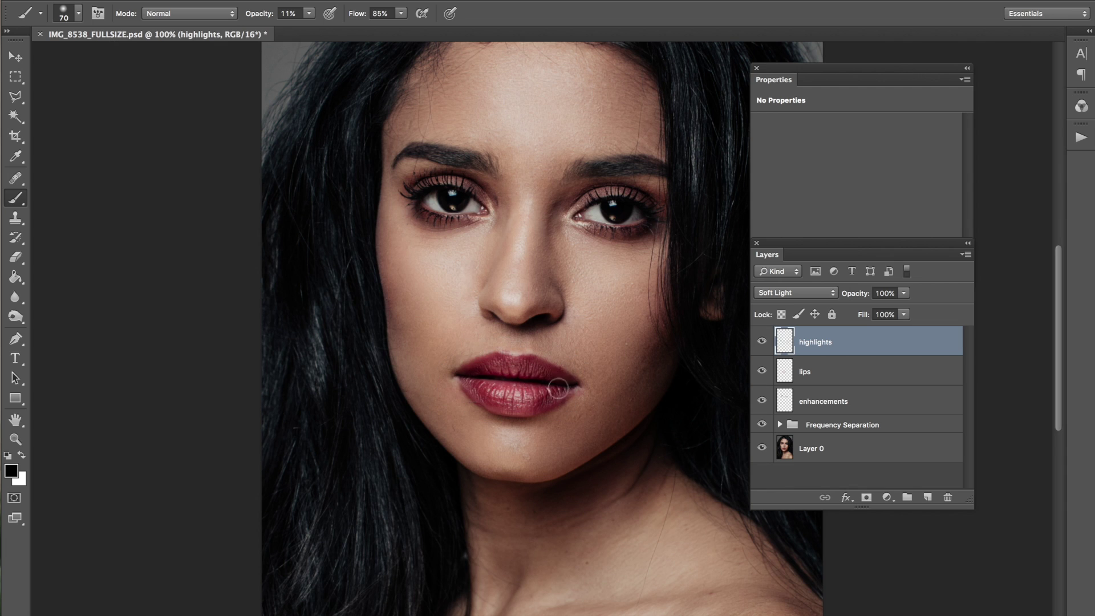
left_click_drag(538, 331, 514, 377)
key("bracketright")
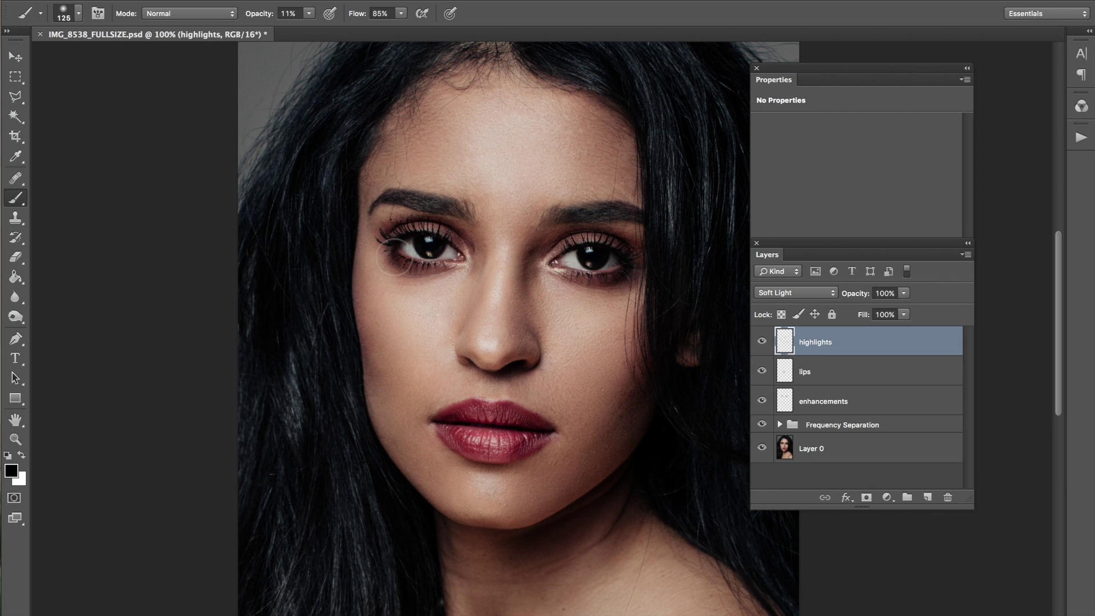
Brighten the inner corners of both eyes in white with a size 60 brush, switching to black and back to white
key("bracketleft")
key("bracketleft")
key("x")
key("super+equal")
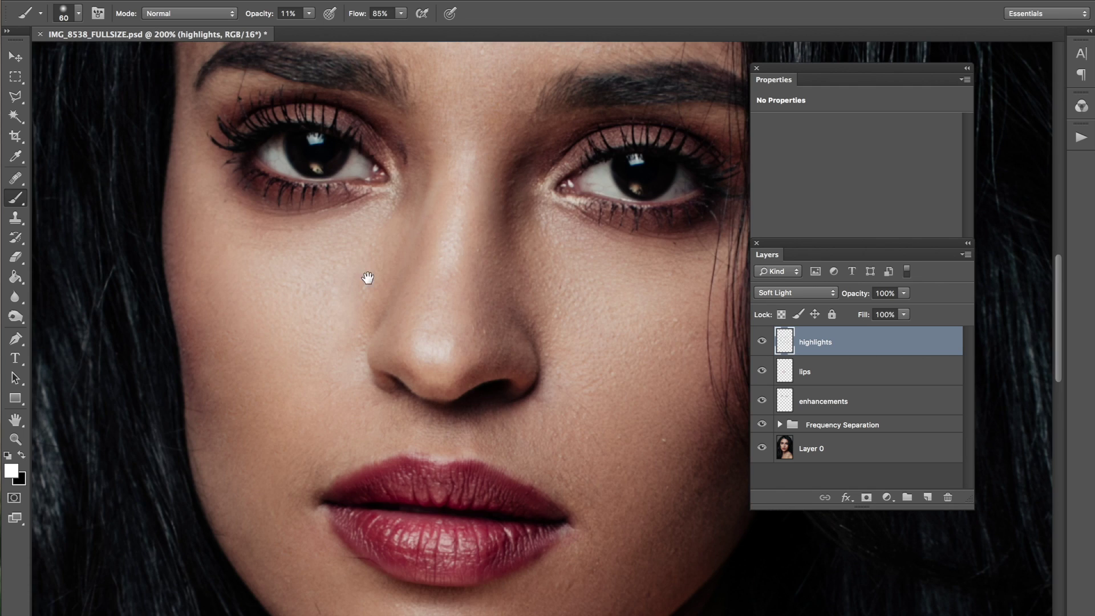
scroll(366, 279, "up", 1)
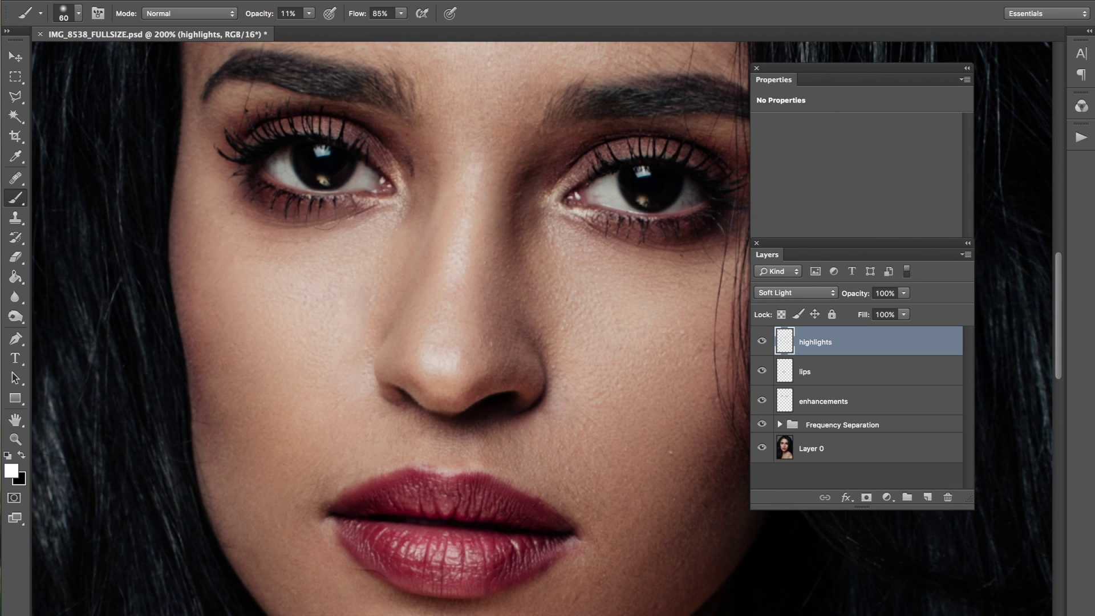
key("x")
scroll(426, 312, "up", 2)
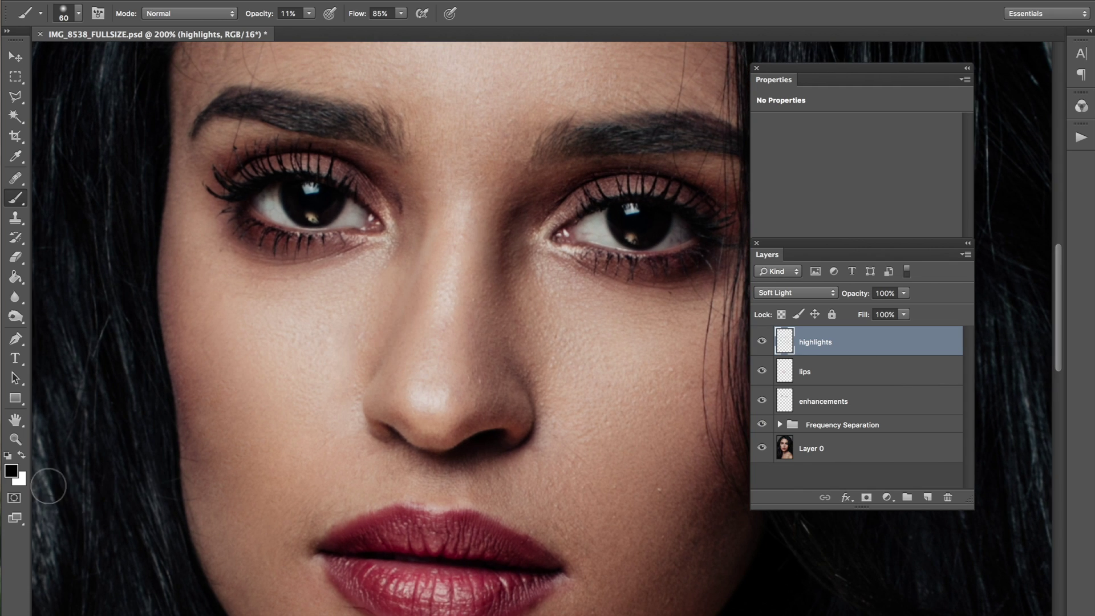
key("x")
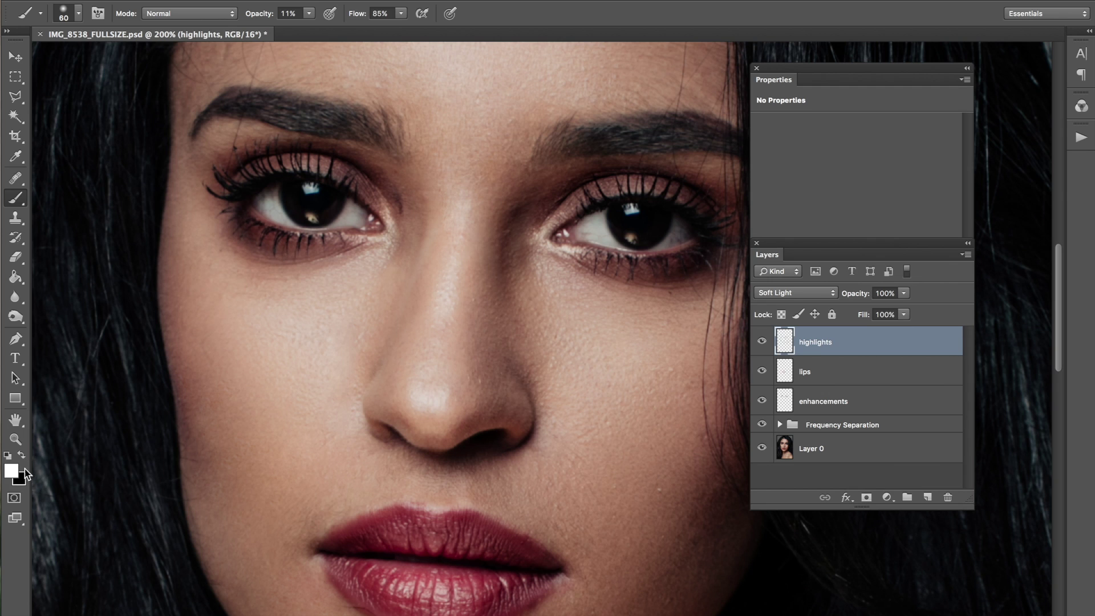
Highlight the nose in white with the brush at sizes 150 and 100, and switch the foreground colour to black for shading
key("super+minus")
key("bracketright")
key("bracketright")
key("bracketright")
key("bracketright")
key("bracketright")
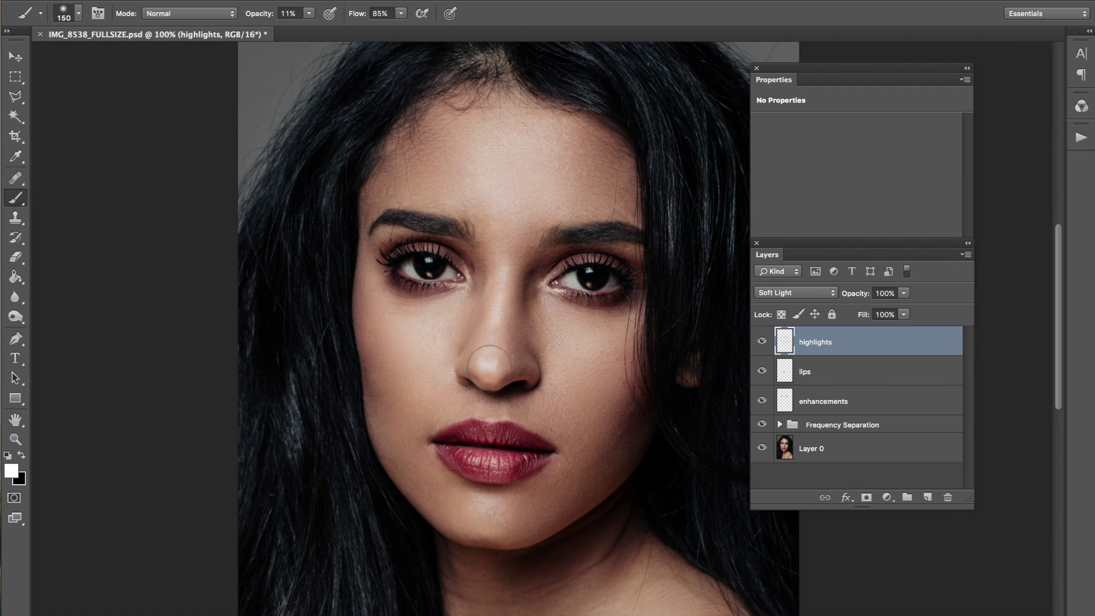
key("bracketleft")
key("super+minus")
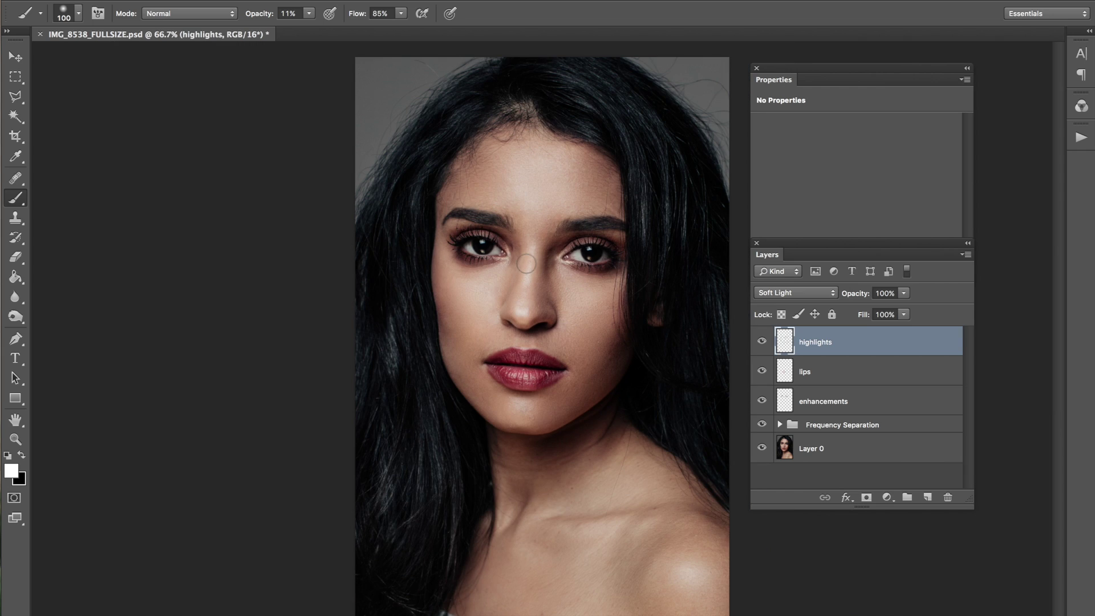
key("x")
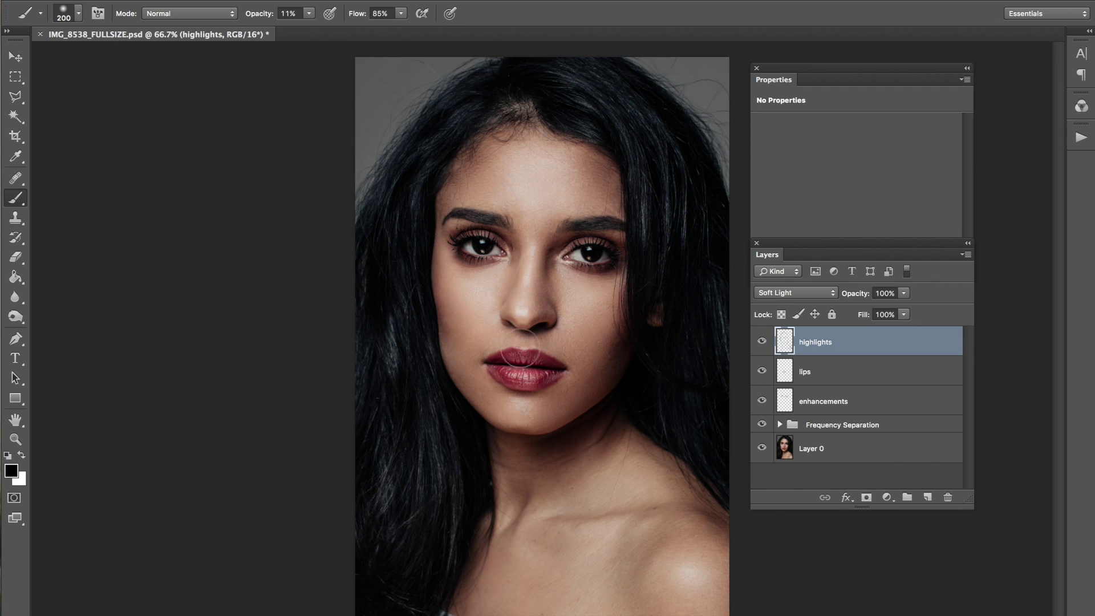
Reduce the black brush to size 100 for shading around the nose
key("ctrl+1")
key("bracketleft")
key("bracketleft")
key("bracketleft")
key("bracketleft")
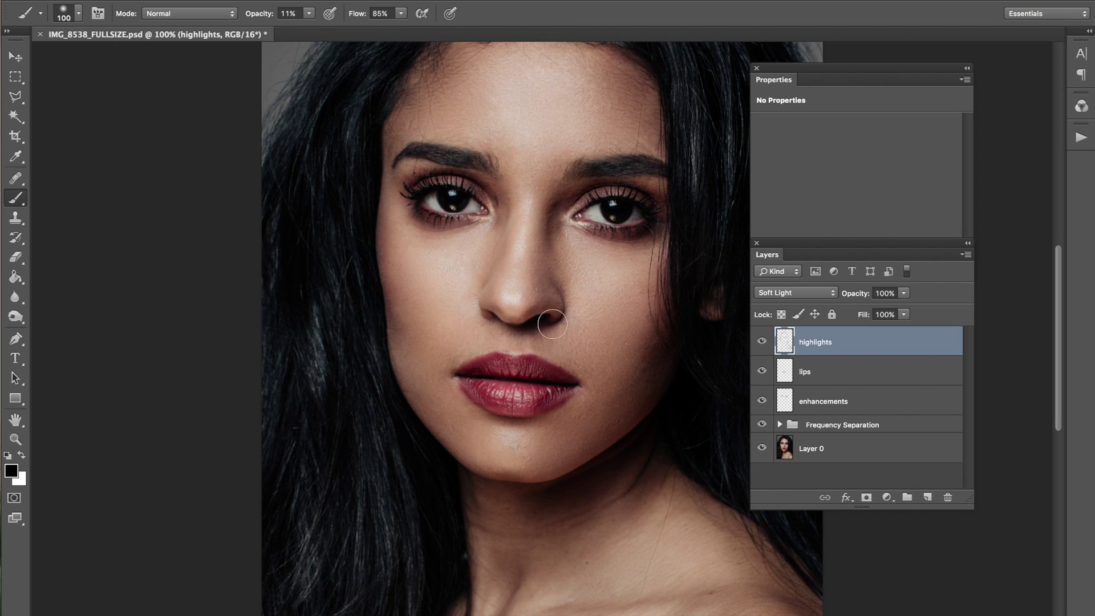
key("ctrl+minus")
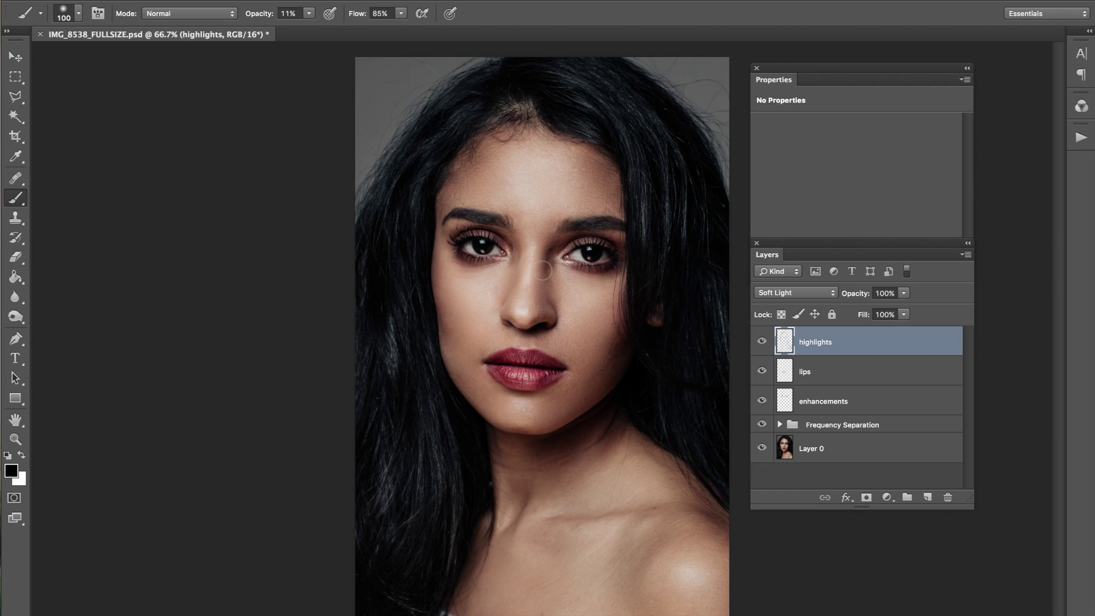
Compare the portrait with and without the highlights layer and set that layer's opacity to 81%
left_click(761, 343)
left_click(762, 343)
key("v")
key("8")
key("1")
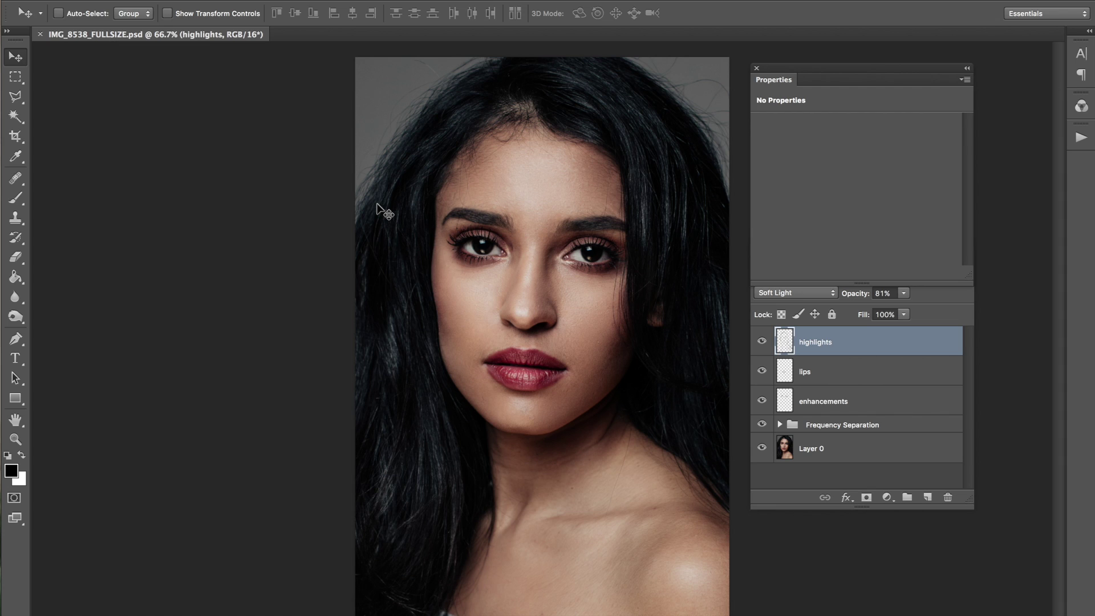
Create a new layer named flyaways above the highlights layer in Normal mode at 100% opacity
key("super+shift+n")
type("flyaways")
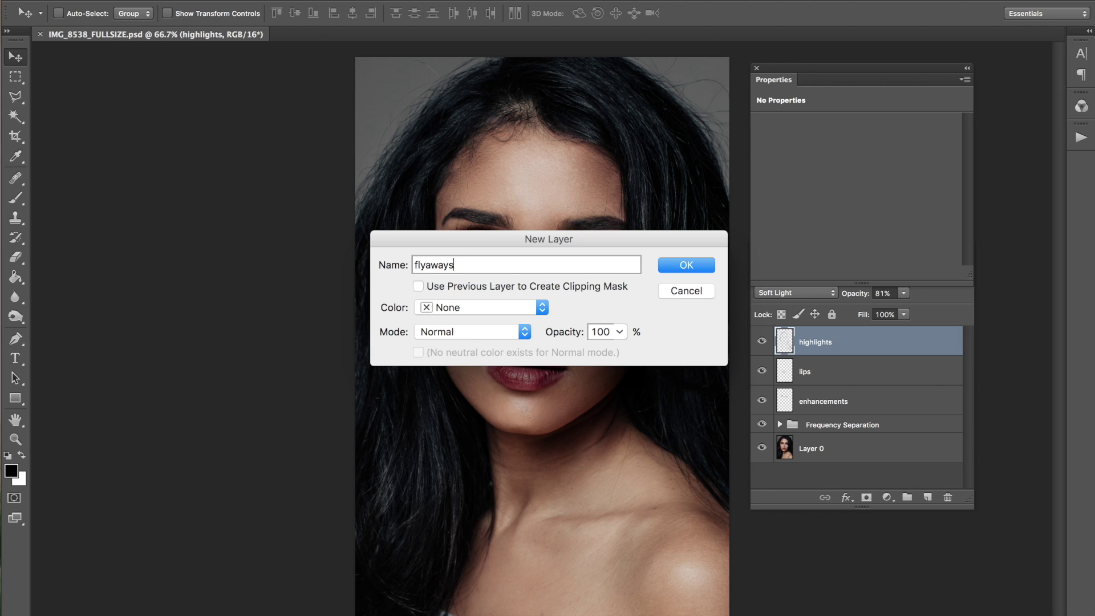
key("Return")
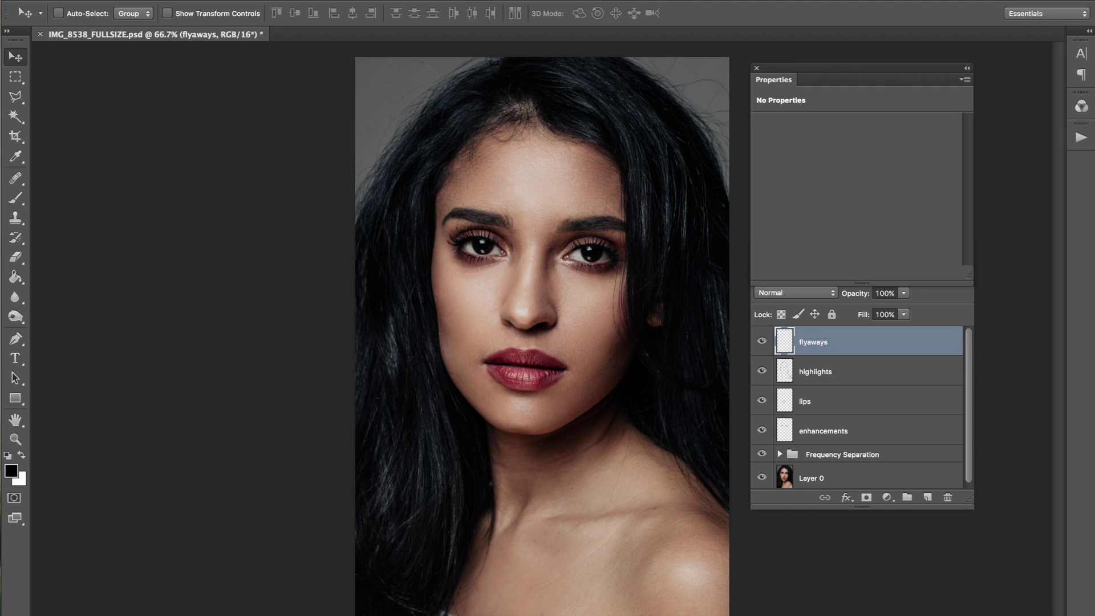
Set up the Clone Stamp at size 125 and move the Properties and Layers panels clear of the hair
key("super+plus")
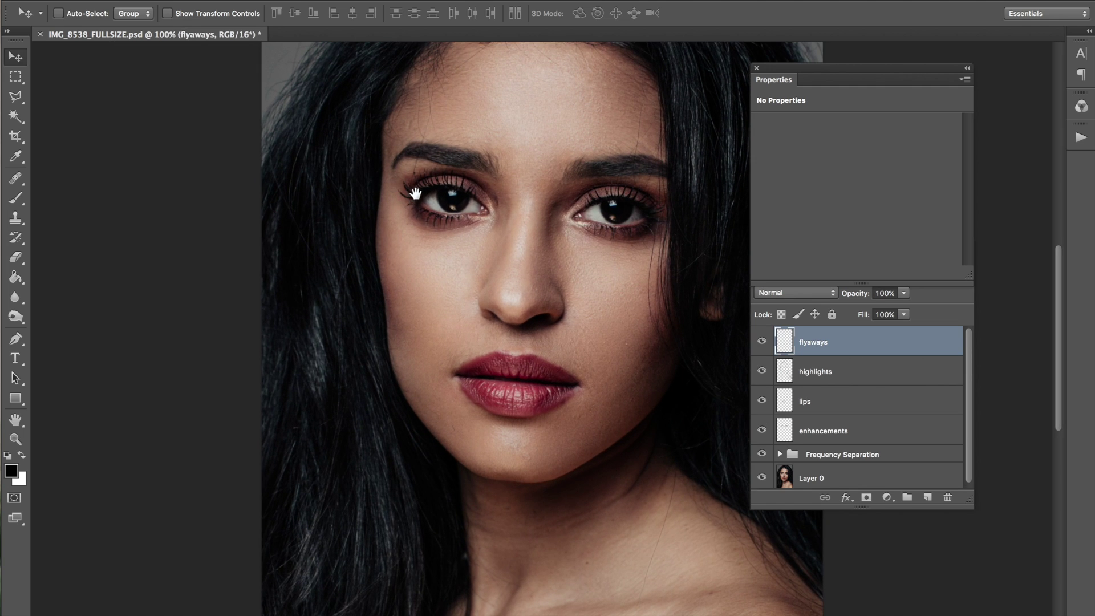
left_click_drag(417, 194, 441, 359)
left_click_drag(20, 216, 55, 217)
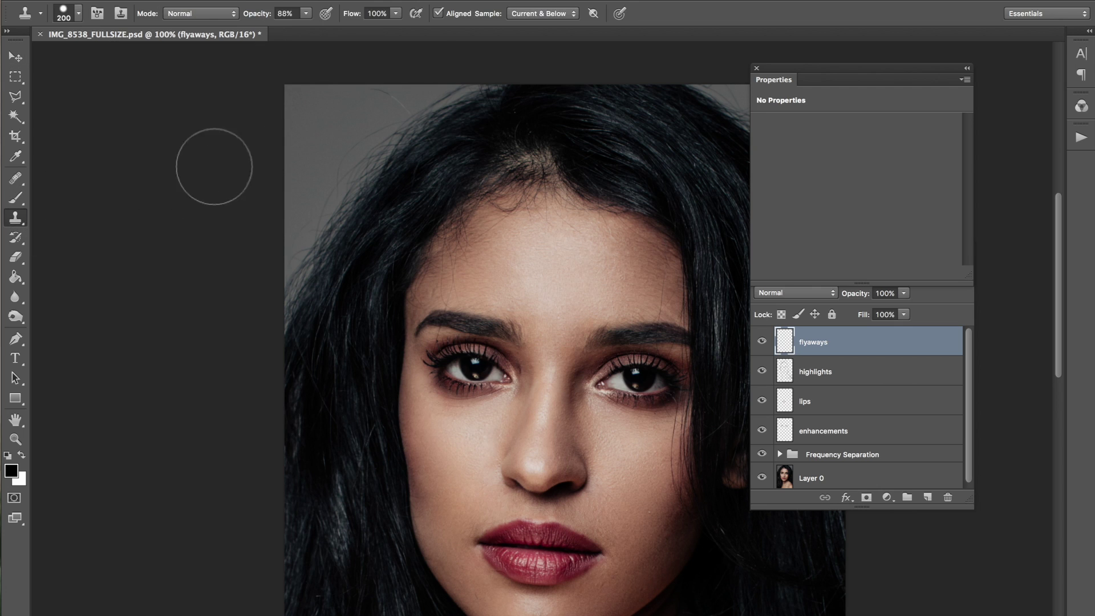
key("bracketleft")
key("bracketleft")
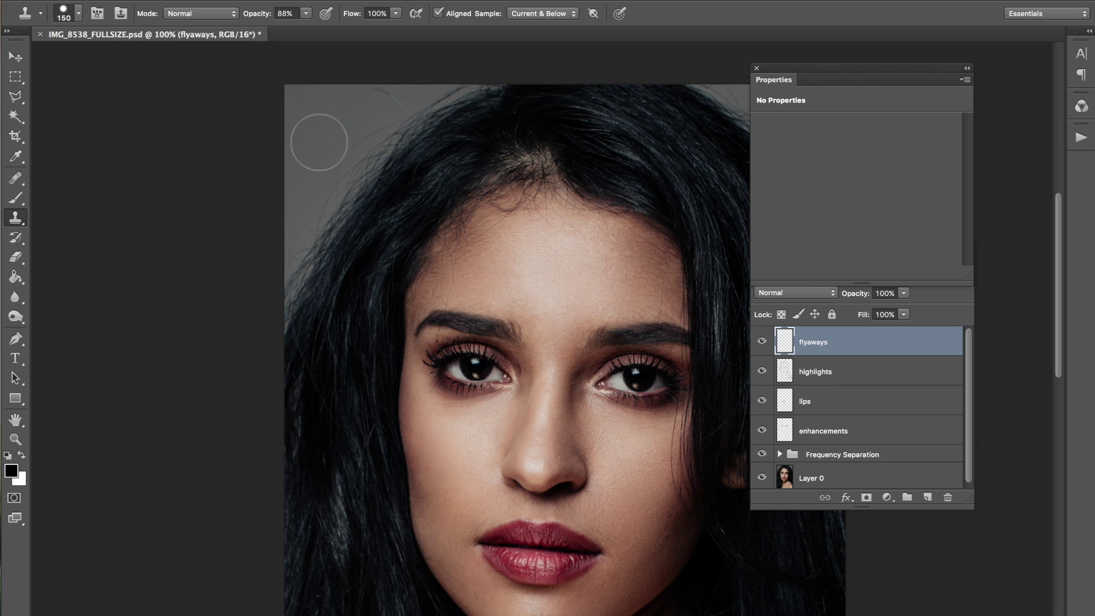
key("bracketleft")
left_click_drag(830, 67, 865, 71)
left_click_drag(772, 244, 821, 298)
Check the Clone Stamp's opacity and hardness, sample the grey background and clone over the stray hairs above the left side of the head
left_click(328, 130, "alt")
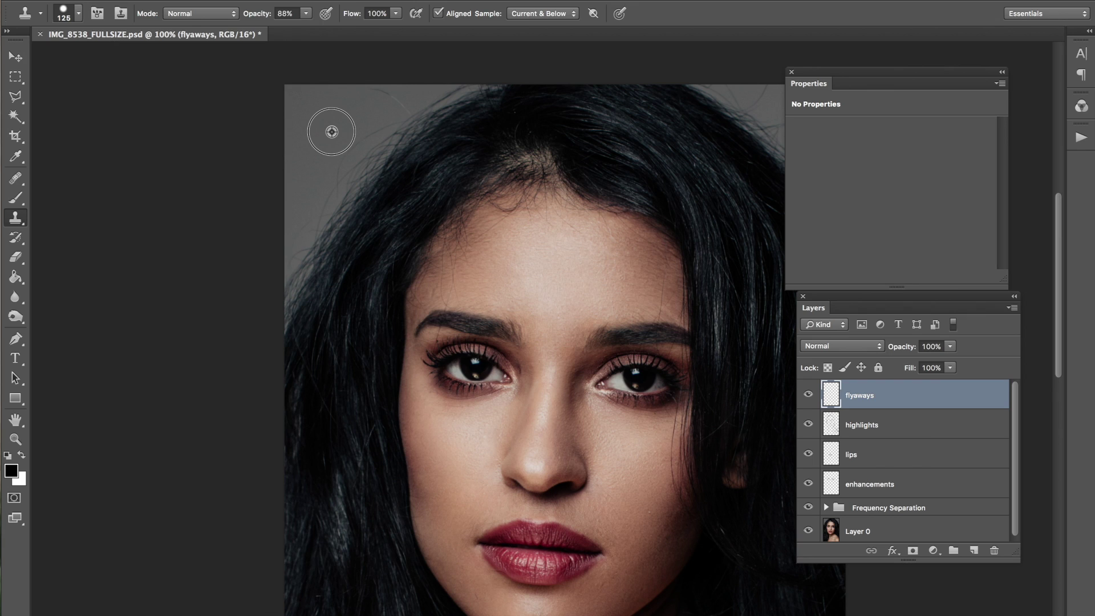
left_click(306, 13)
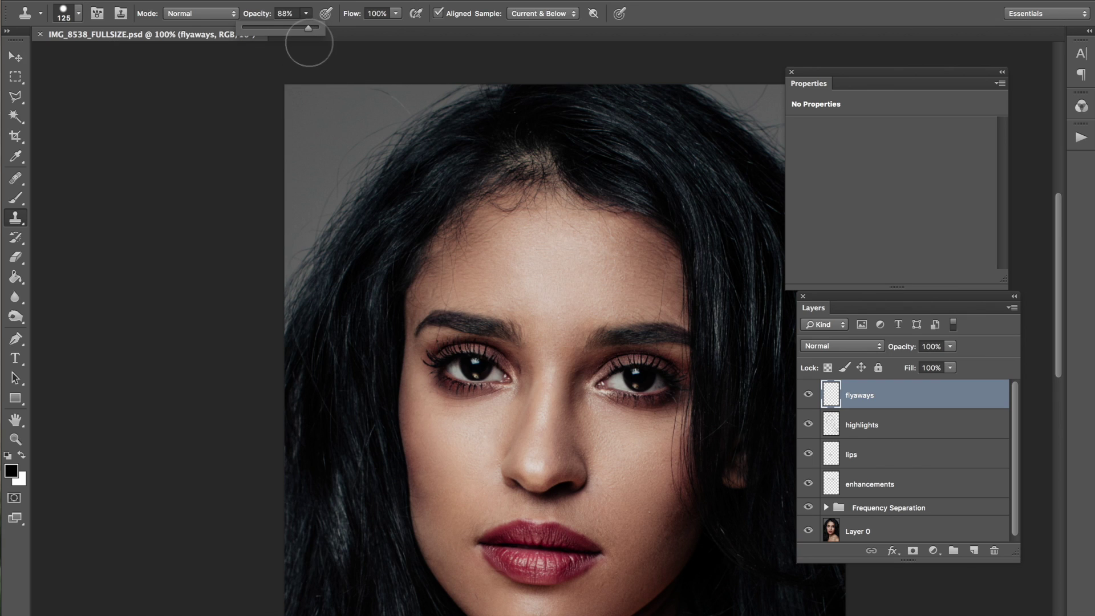
left_click(71, 22)
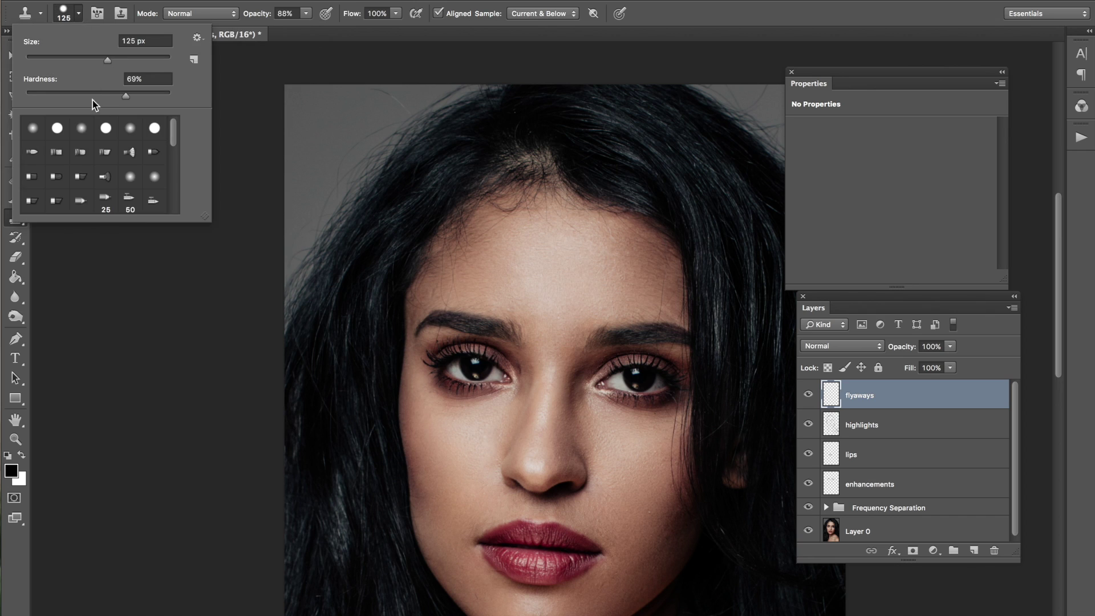
left_click(328, 132)
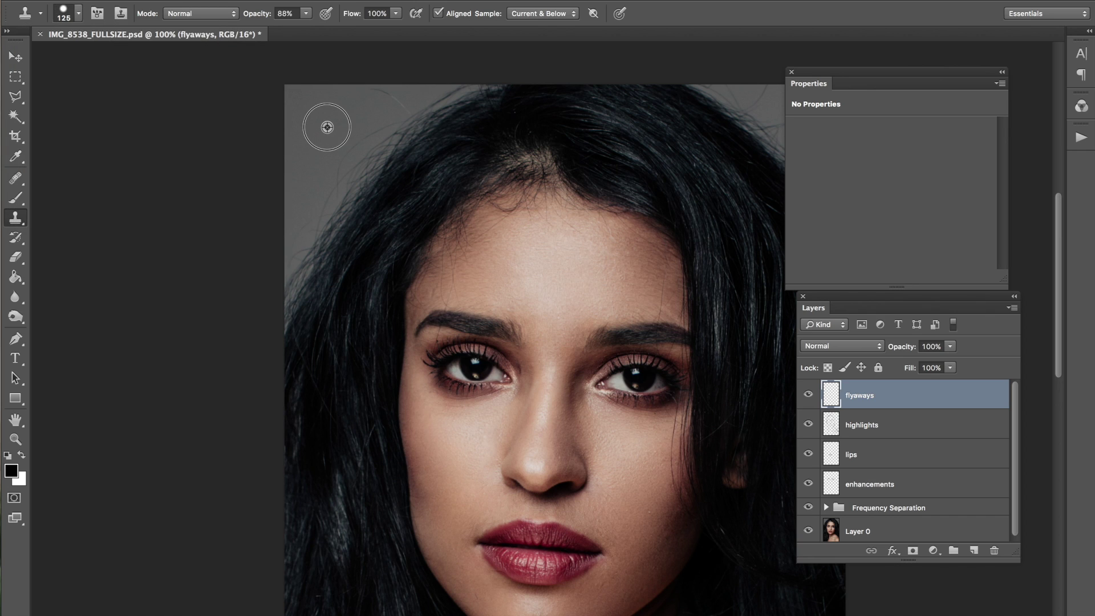
mouse_move(391, 115)
left_mouse_down()
mouse_move(396, 124)
mouse_move(439, 94)
left_mouse_up()
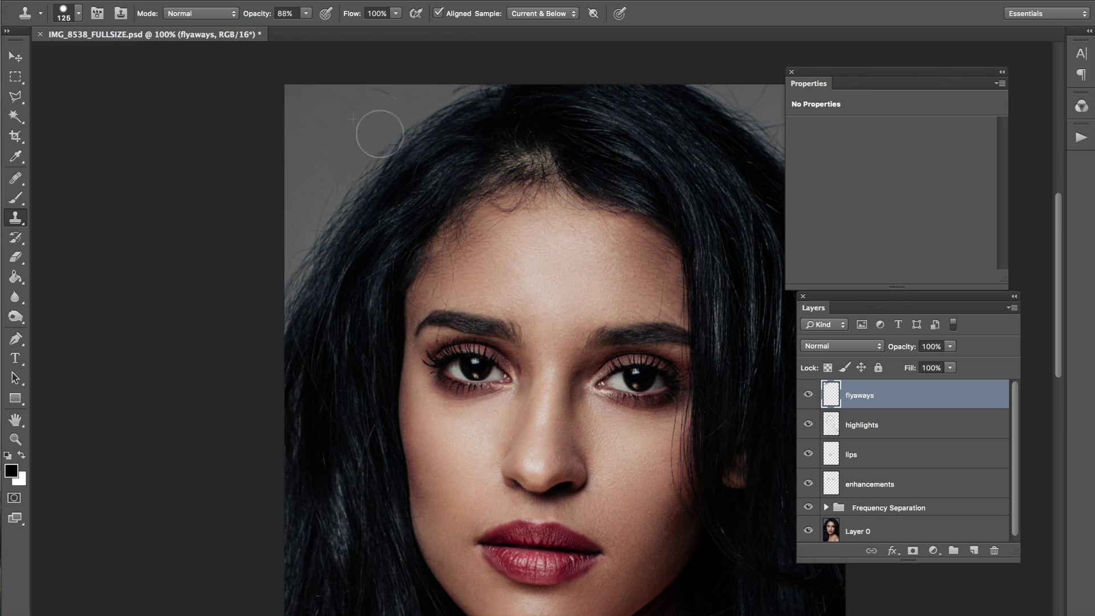
Clone sampled grey background over the remaining flyaways down the left side of the hair, undoing and comparing the last stroke
left_click(361, 124, "alt")
mouse_move(404, 123)
left_mouse_down()
mouse_move(379, 150)
mouse_move(456, 84)
mouse_move(359, 113)
mouse_move(415, 103)
mouse_move(354, 195)
mouse_move(352, 116)
mouse_move(461, 82)
left_mouse_up()
left_click(372, 107, "alt")
left_click(346, 146, "alt")
left_click_drag(355, 161, 316, 216)
left_click(332, 147, "alt")
left_click_drag(297, 260, 321, 191)
left_click_drag(291, 299, 312, 217)
mouse_move(284, 320)
left_mouse_down()
mouse_move(300, 212)
mouse_move(290, 299)
mouse_move(308, 235)
mouse_move(304, 226)
mouse_move(281, 334)
left_mouse_up()
key("ctrl+z")
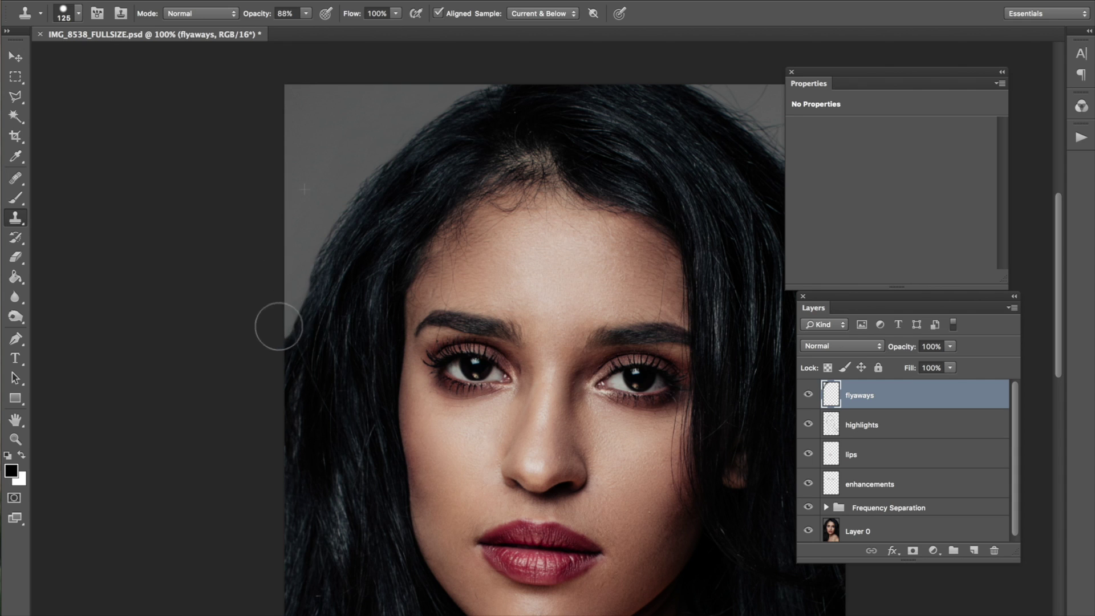
key("ctrl+minus")
key("ctrl+z")
key("ctrl+plus")
mouse_move(285, 49)
left_mouse_down()
mouse_move(367, 238)
mouse_move(229, 226)
left_mouse_up()
key("ctrl+minus")
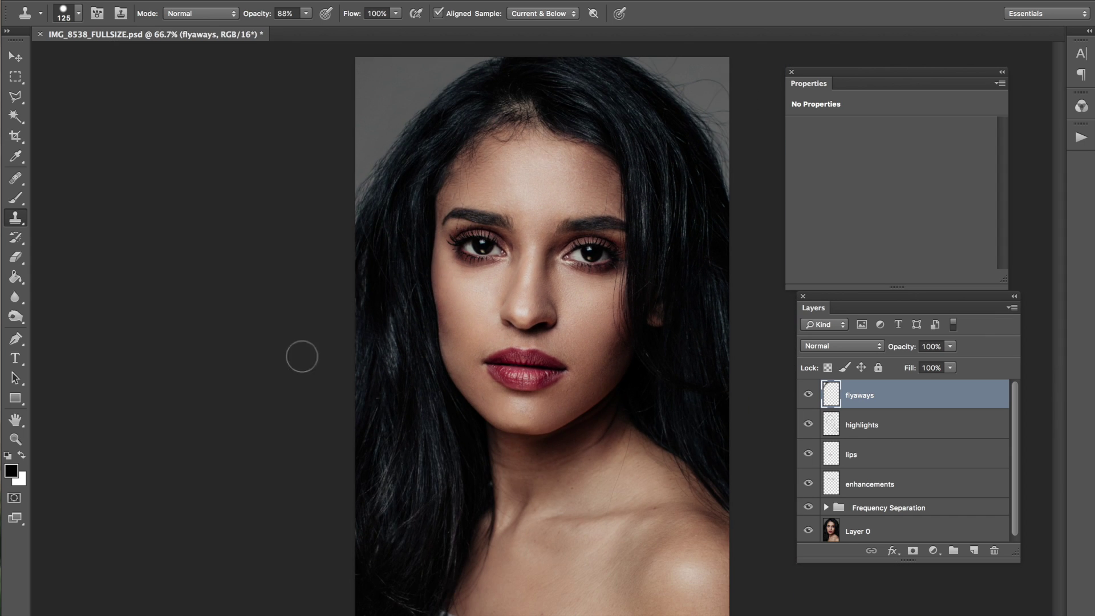
Set the Clone Stamp to size 70 and clone grey background over the stray hairs at the upper right of the head
key("ctrl+plus")
key("bracketleft")
key("bracketleft")
key("bracketleft")
key("bracketleft")
key("bracketleft")
key("bracketleft")
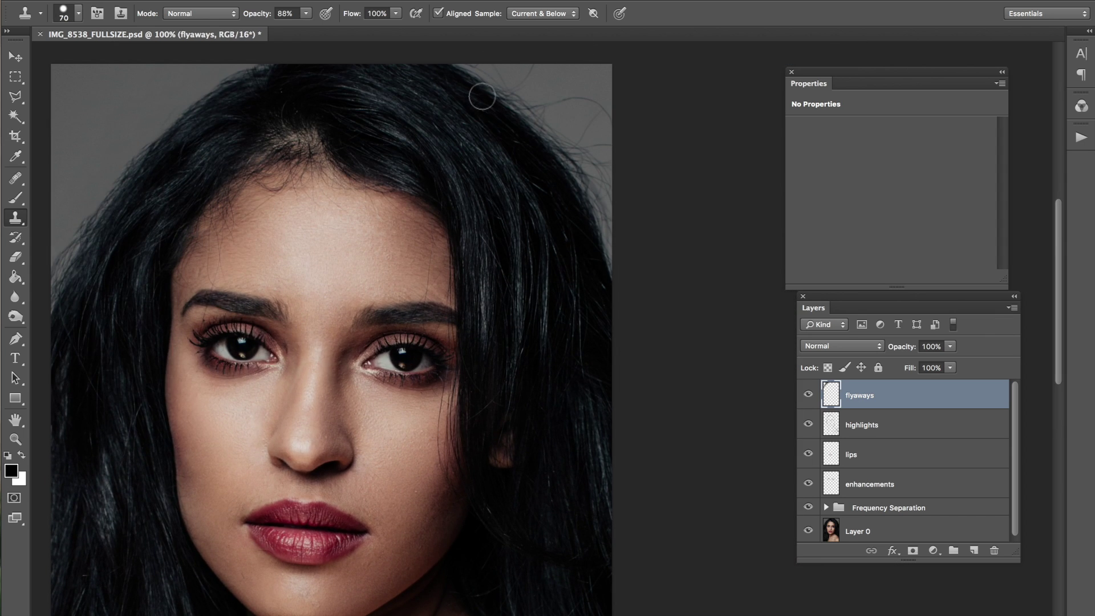
key("bracketright")
key("bracketright")
left_click(574, 120, "alt")
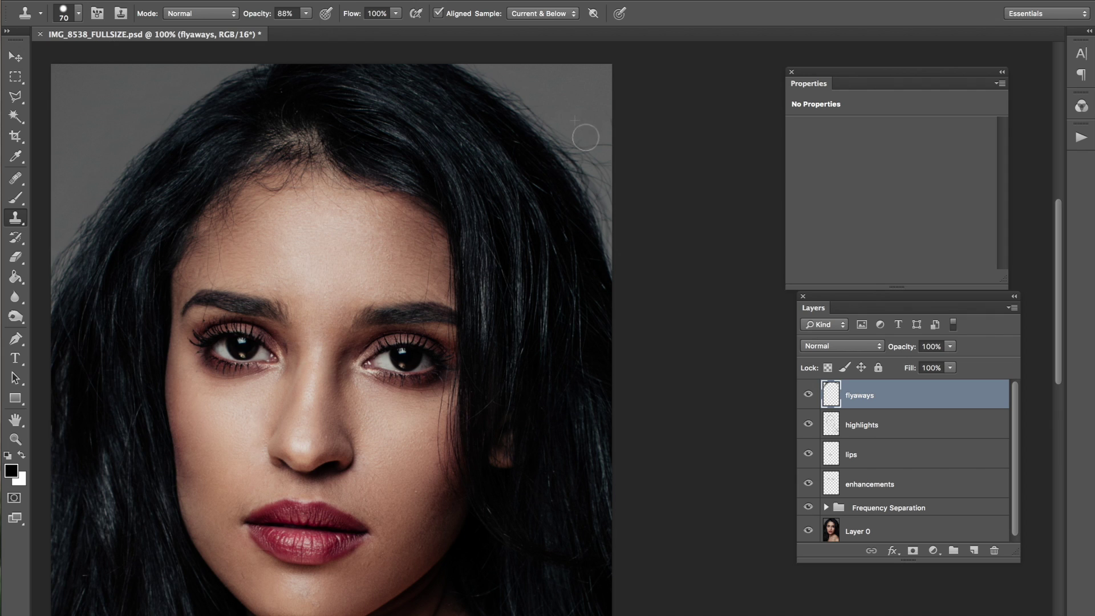
Clone resampled grey background over the flyaways along the right edge of the hair down to the image border
left_click(576, 95, "alt")
mouse_move(582, 139)
left_mouse_down()
mouse_move(592, 150)
mouse_move(612, 137)
left_mouse_up()
left_click(572, 99, "alt")
left_click(541, 89, "alt")
left_click_drag(543, 115, 557, 124)
left_click(562, 98, "alt")
left_click_drag(573, 136, 579, 151)
left_click(573, 100, "alt")
left_click_drag(587, 162, 611, 226)
left_click(569, 102, "alt")
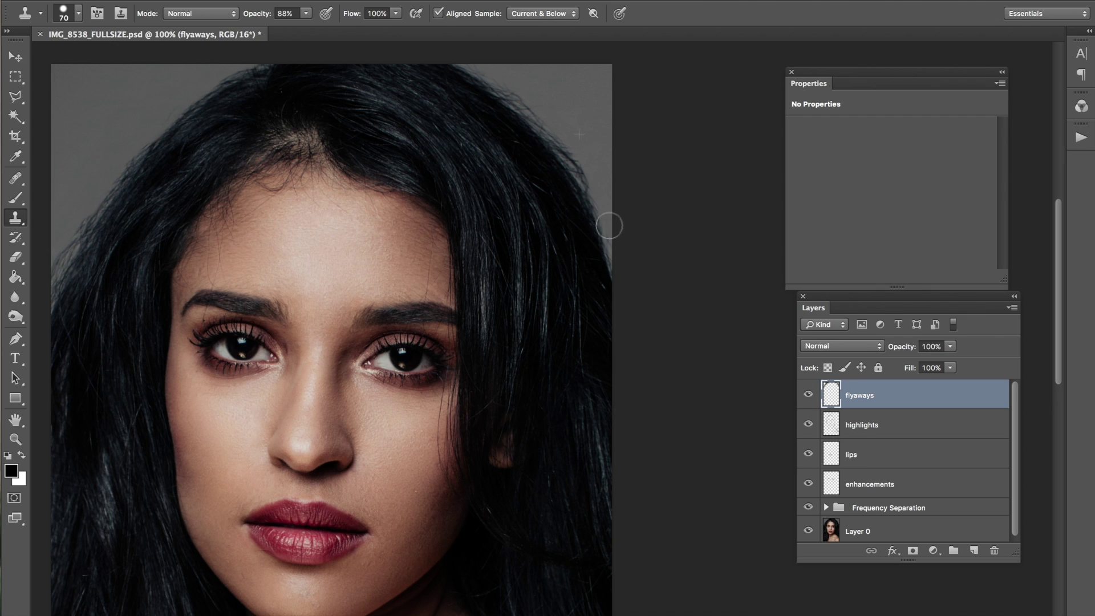
Smooth the right hair outline up to the crown with further Clone Stamp strokes from nearby grey background
left_click(566, 104, "alt")
left_click_drag(581, 151, 593, 188)
left_click_drag(567, 144, 589, 175)
mouse_move(548, 130)
left_mouse_down()
mouse_move(569, 150)
mouse_move(520, 107)
mouse_move(530, 104)
left_mouse_up()
left_click(569, 120, "alt")
left_click(555, 111, "alt")
mouse_move(572, 152)
left_mouse_down()
mouse_move(577, 163)
mouse_move(481, 69)
mouse_move(506, 84)
mouse_move(466, 62)
mouse_move(488, 57)
left_mouse_up()
left_click(559, 110, "alt")
left_click(555, 114, "alt")
left_click(546, 102, "alt")
left_click_drag(522, 93, 476, 67)
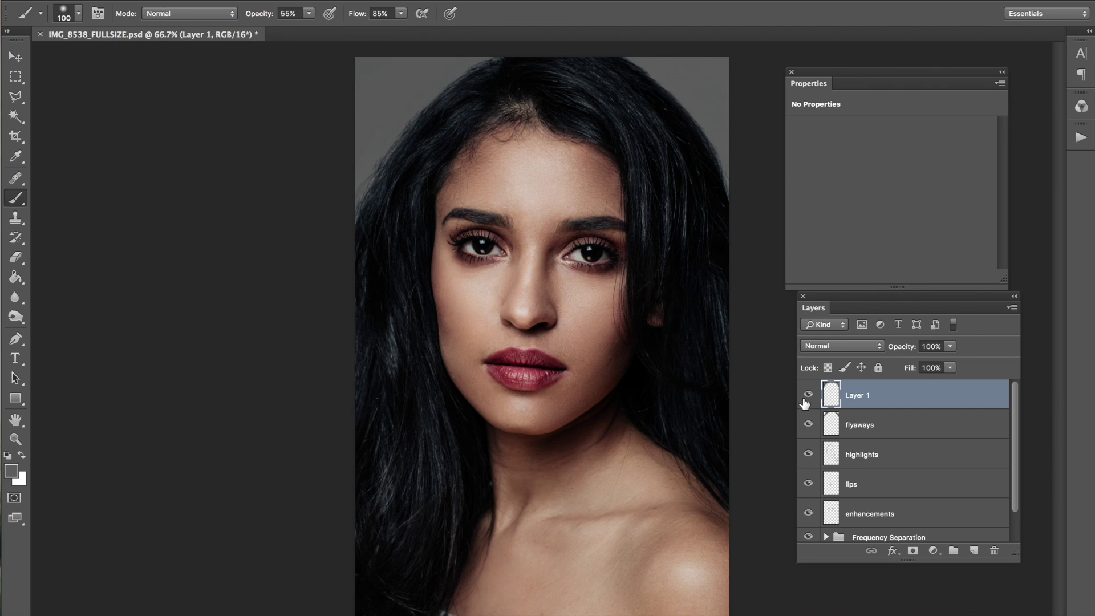
Compare the portrait with and without Layer 1, and add a layer group named Color above it
left_click(809, 396)
left_click(809, 395)
key("v")
key("ctrl+minus")
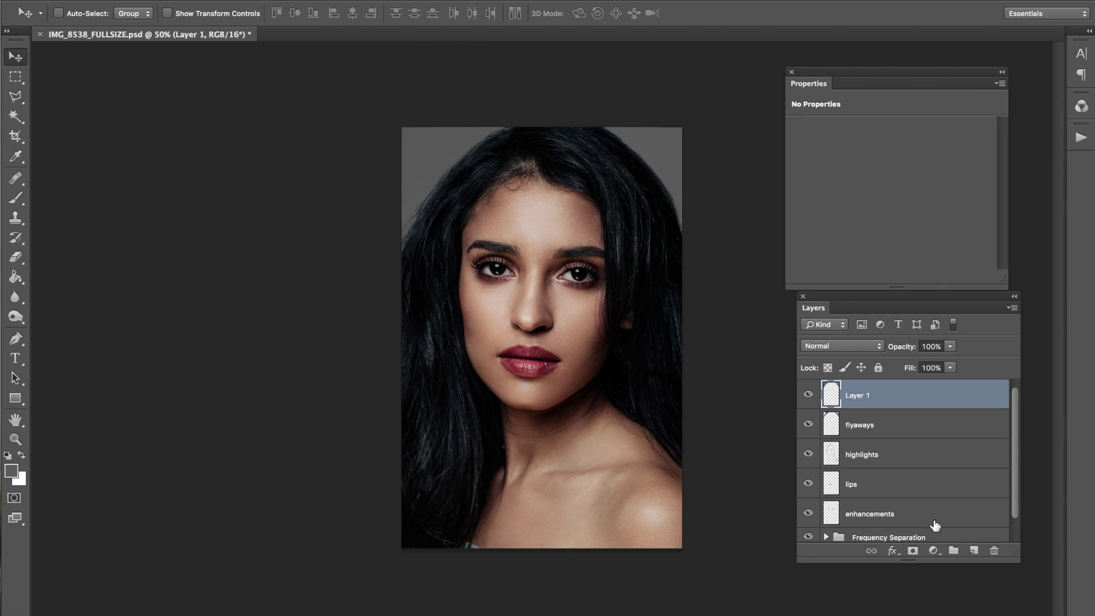
left_click(954, 551)
double_click(865, 388)
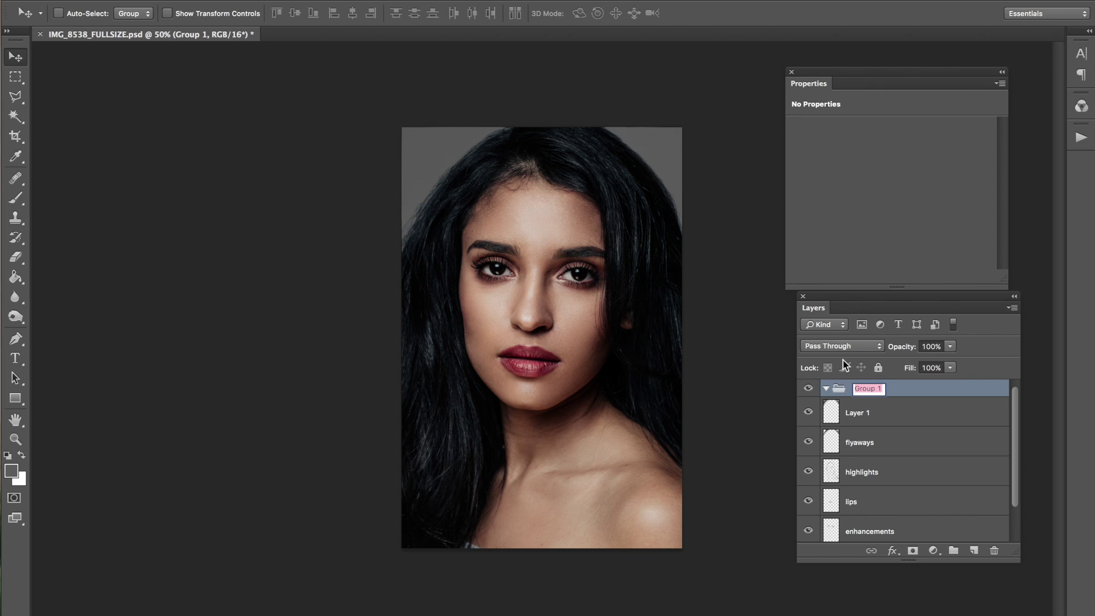
type("Color")
key("Return")
Add a Vibrance adjustment layer in the Color group and set its saturation to -13
left_click(229, 0)
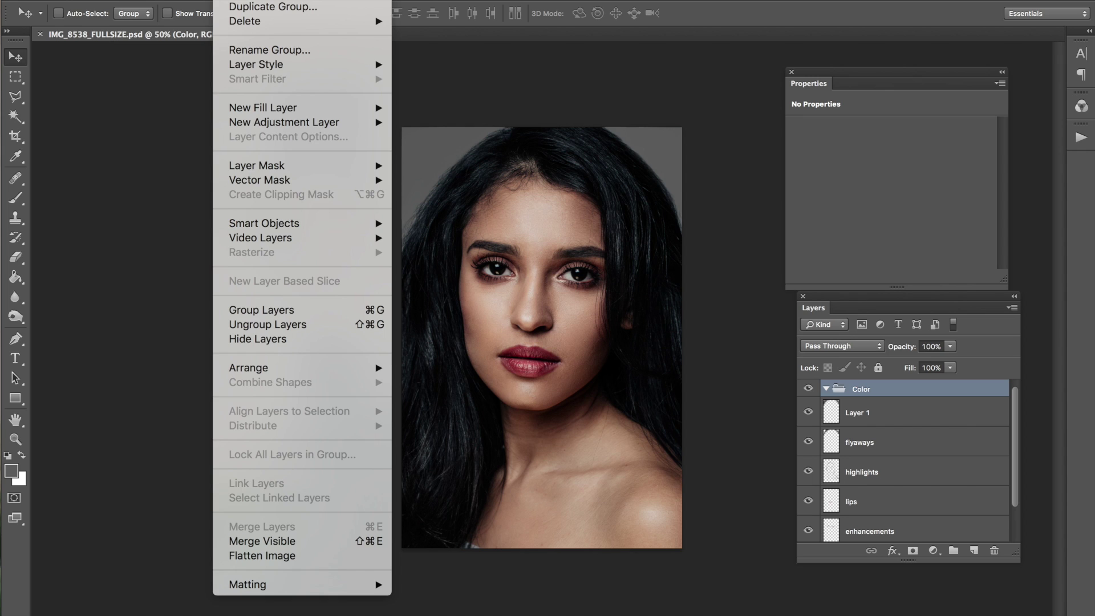
mouse_move(313, 123)
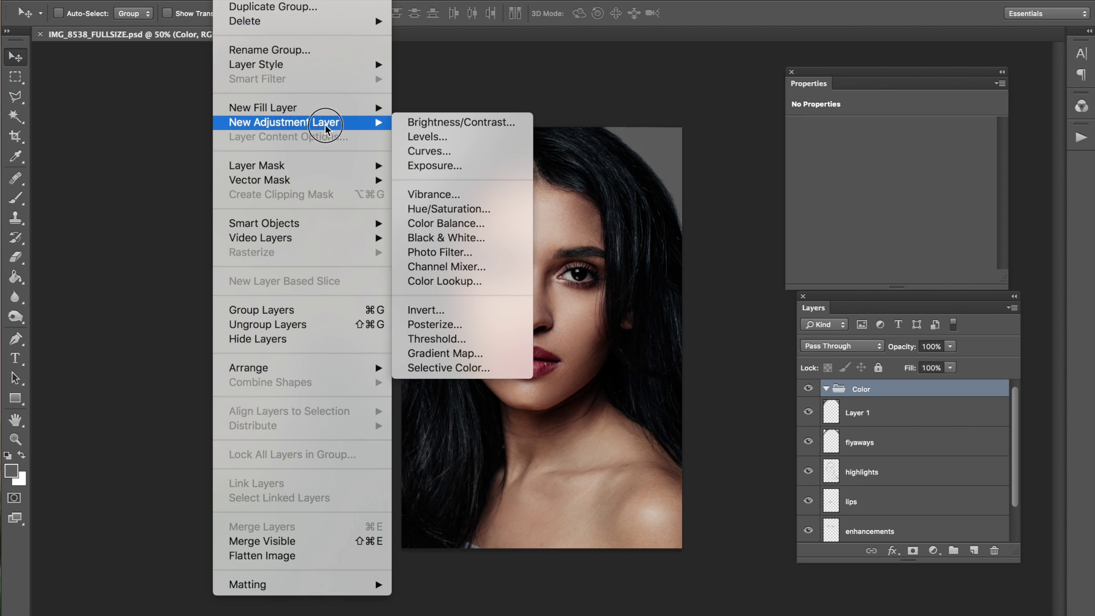
left_click(456, 194)
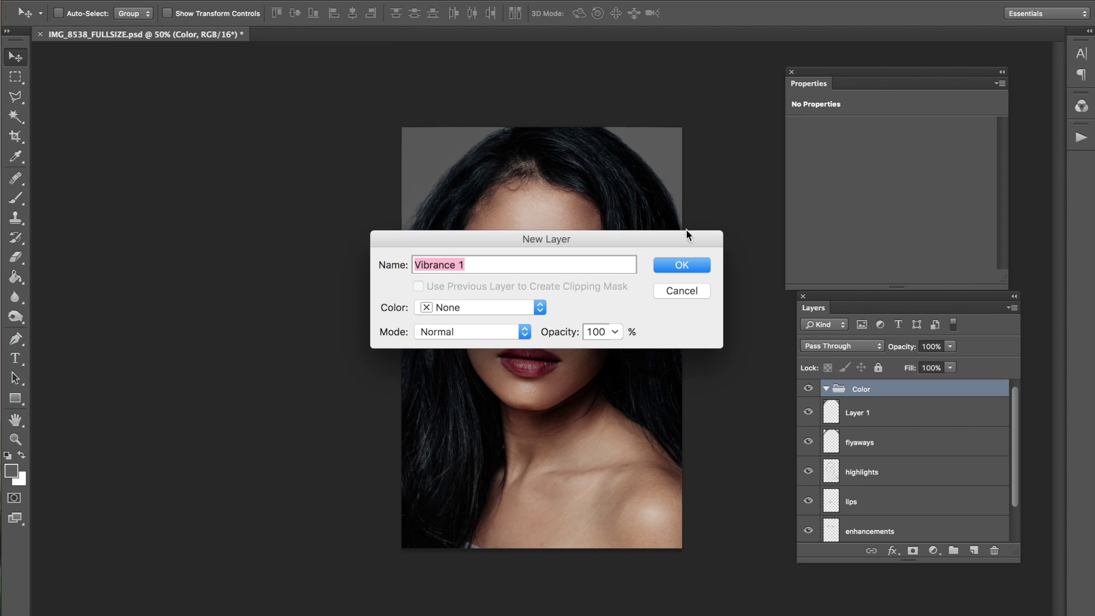
left_click(703, 270)
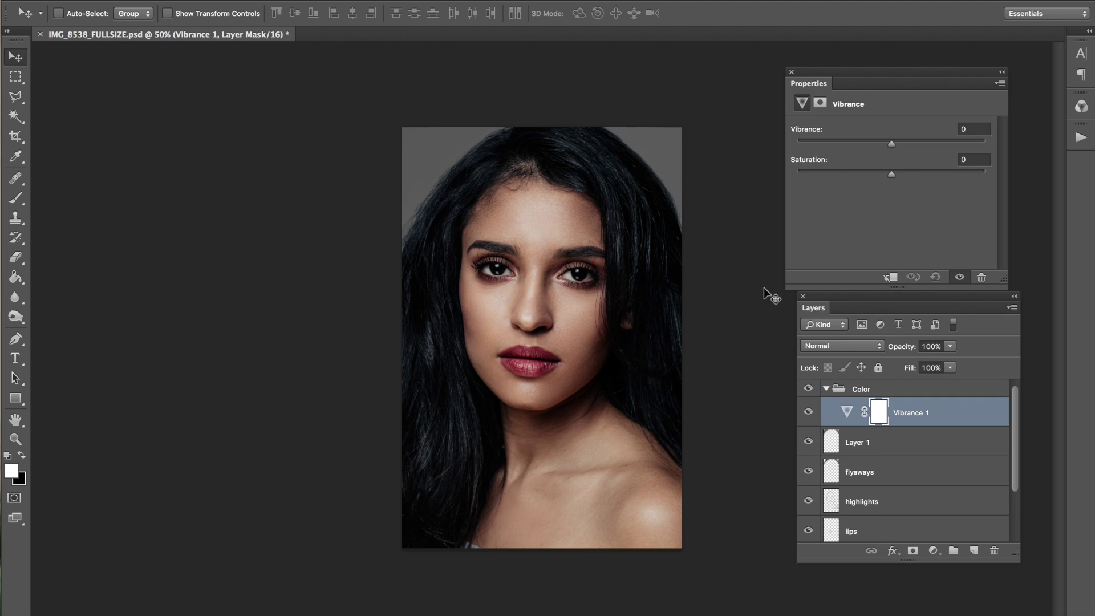
left_click_drag(890, 177, 879, 179)
Compare the portrait with and without the Vibrance adjustment and set that layer's opacity to 73%
left_click(809, 414)
left_click(809, 413)
left_click(808, 414)
left_click(808, 413)
left_click(808, 413)
left_click(808, 413)
left_click(902, 351)
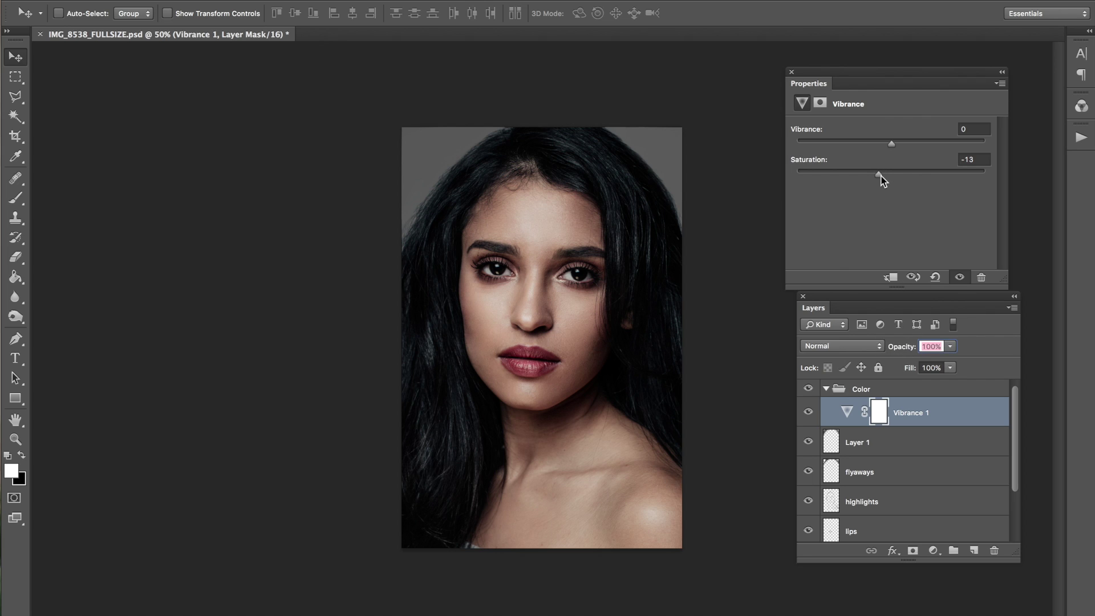
left_click_drag(905, 351, 889, 359)
Add a Black & White adjustment layer above the Vibrance layer and set its blend mode to Soft Light
left_click(227, 0)
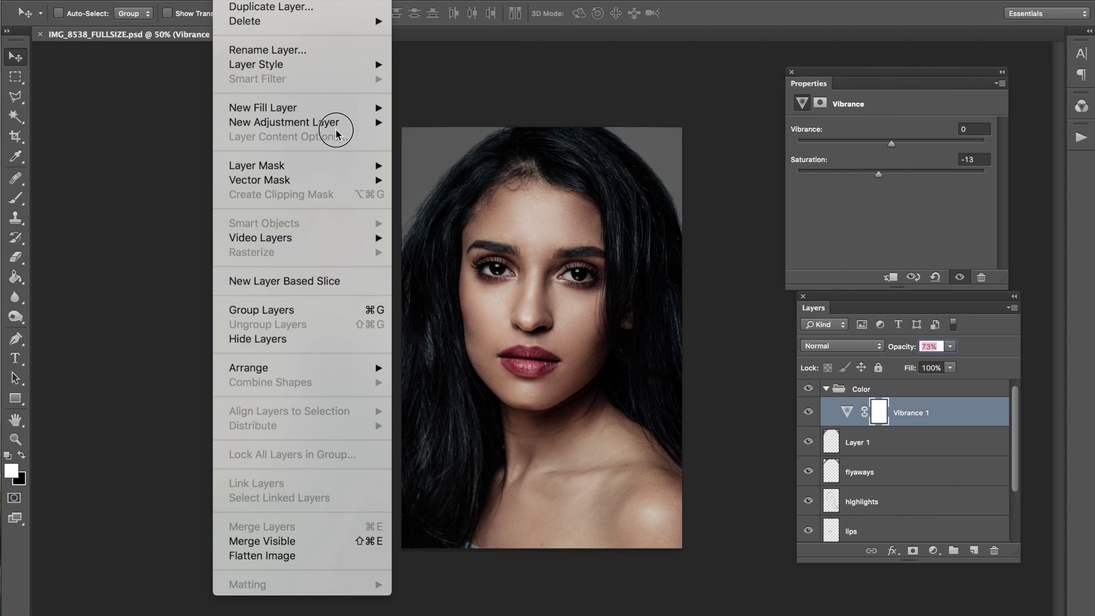
mouse_move(336, 125)
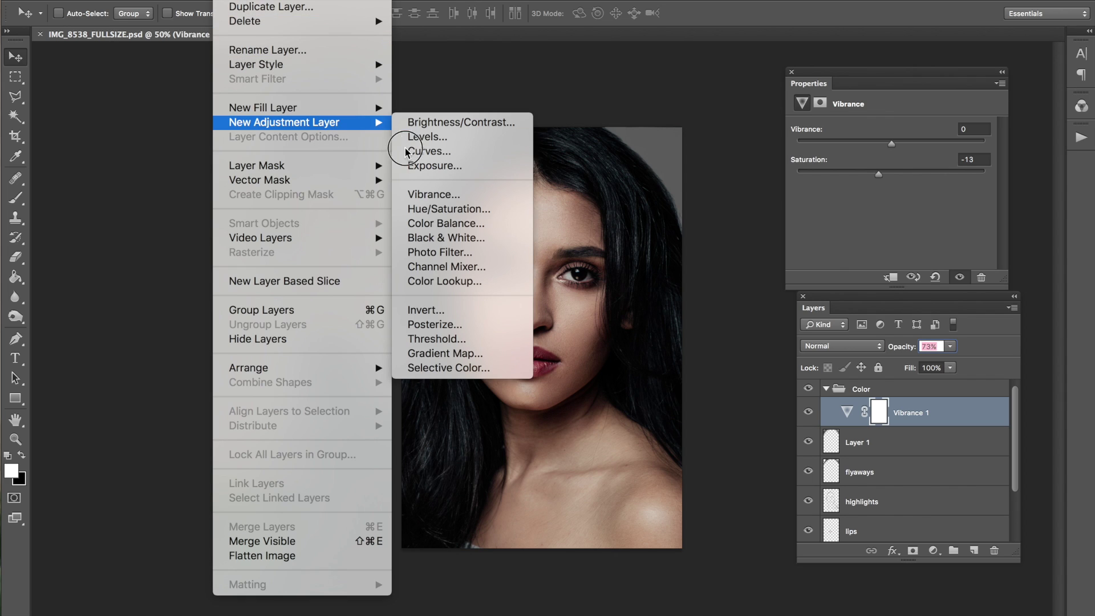
left_click(494, 240)
key("Return")
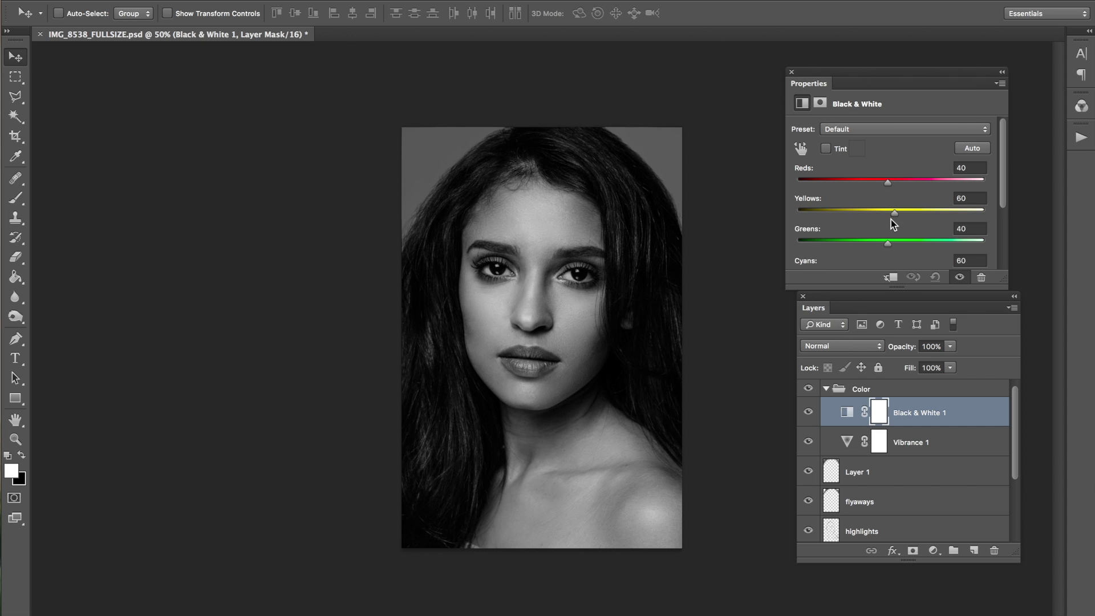
left_click(857, 347)
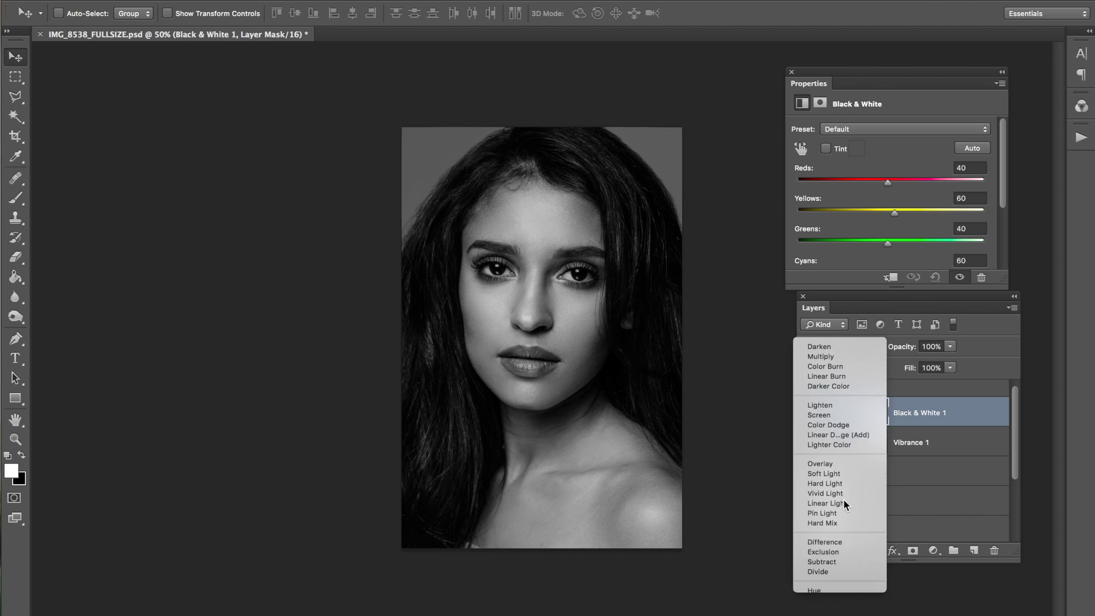
left_click(839, 501)
Compare the Black & White effect, align the Layers panel with Properties, and set the layer to 72% opacity and 44% fill
left_click(808, 411)
left_click(808, 412)
left_click_drag(834, 295, 824, 300)
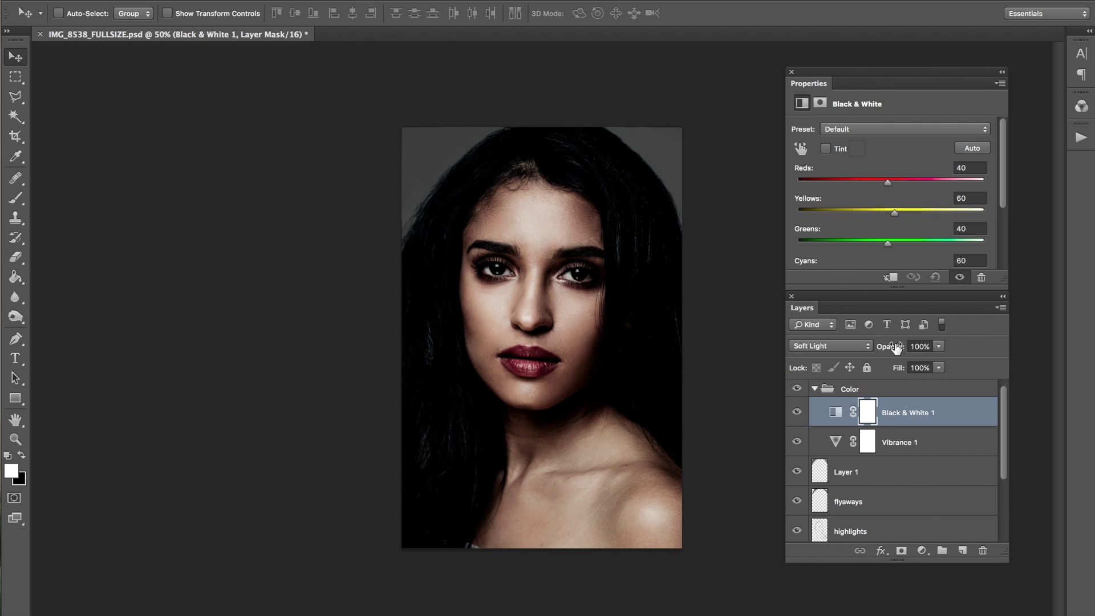
left_click_drag(897, 351, 874, 371)
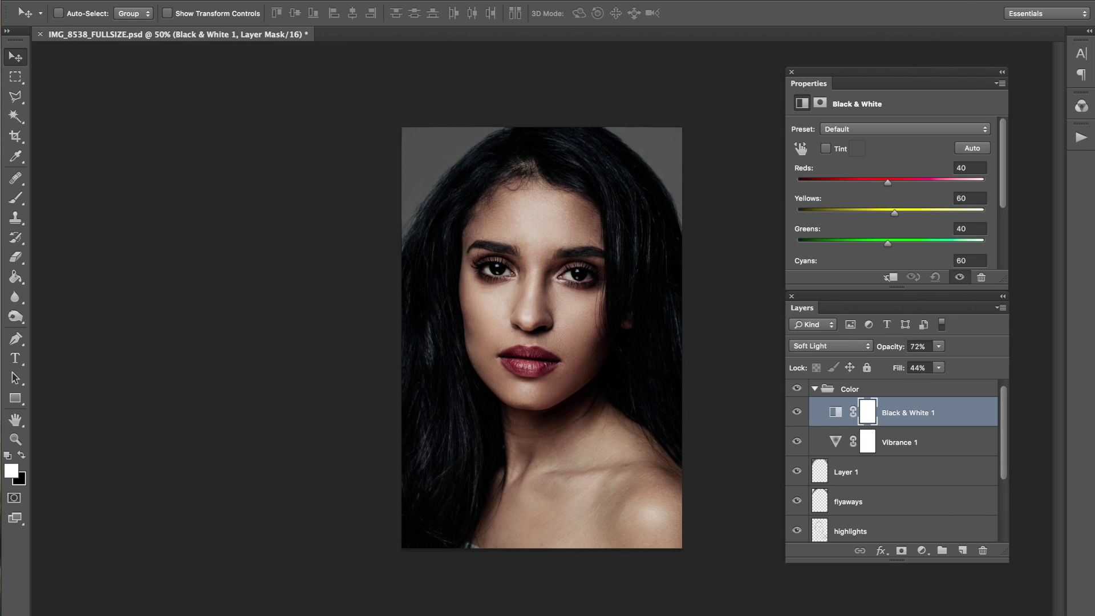
Add a Gradient Map adjustment layer above the Black & White layer in the Color group
left_click(273, 3)
mouse_move(359, 123)
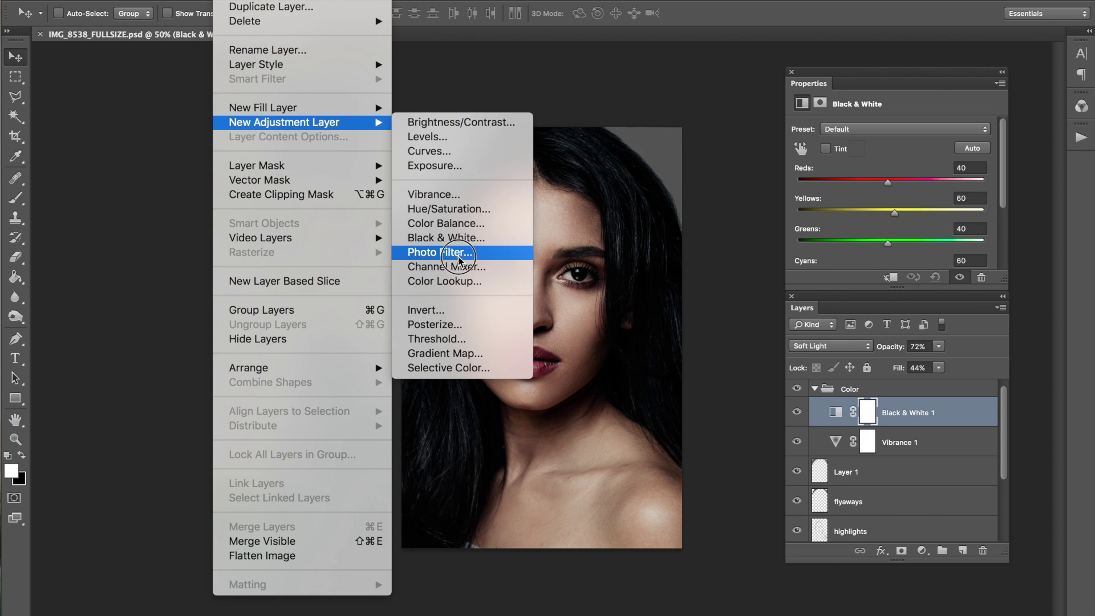
left_click(465, 354)
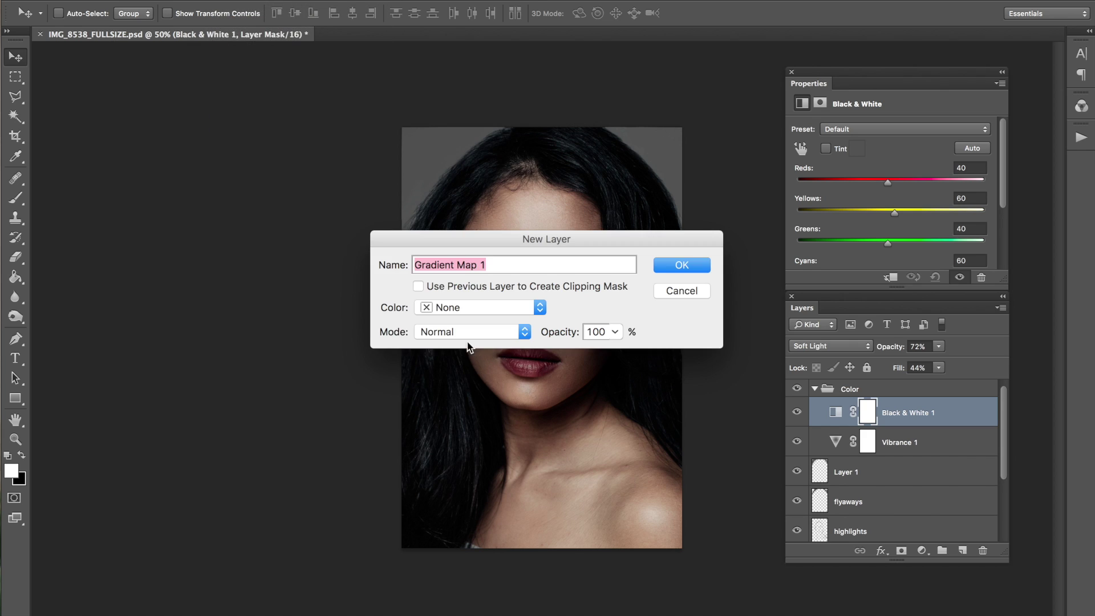
left_click(704, 268)
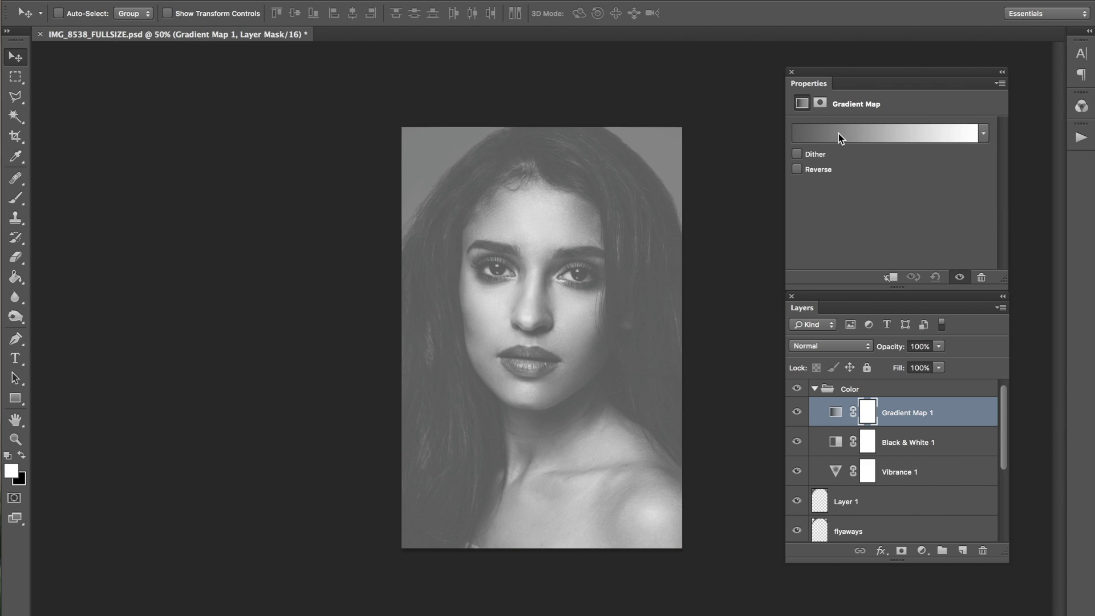
Apply the Violet, Green, Orange gradient preset to the Gradient Map adjustment
left_click(841, 135)
left_click(625, 267)
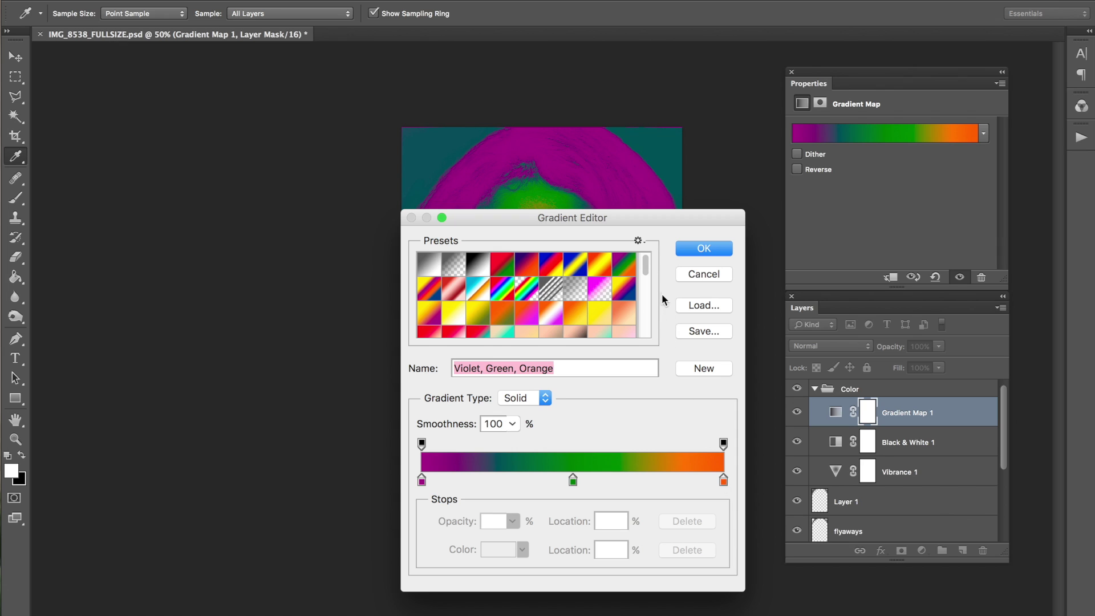
left_click(700, 250)
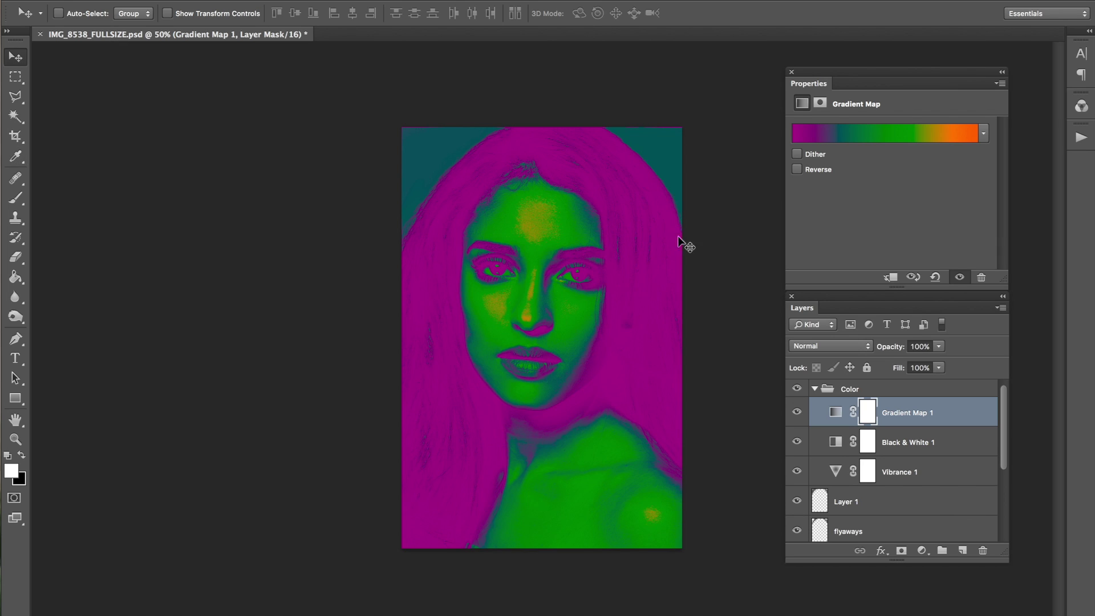
Set the Gradient Map layer's blend mode to Luminosity and its opacity to 26%
left_click(867, 348)
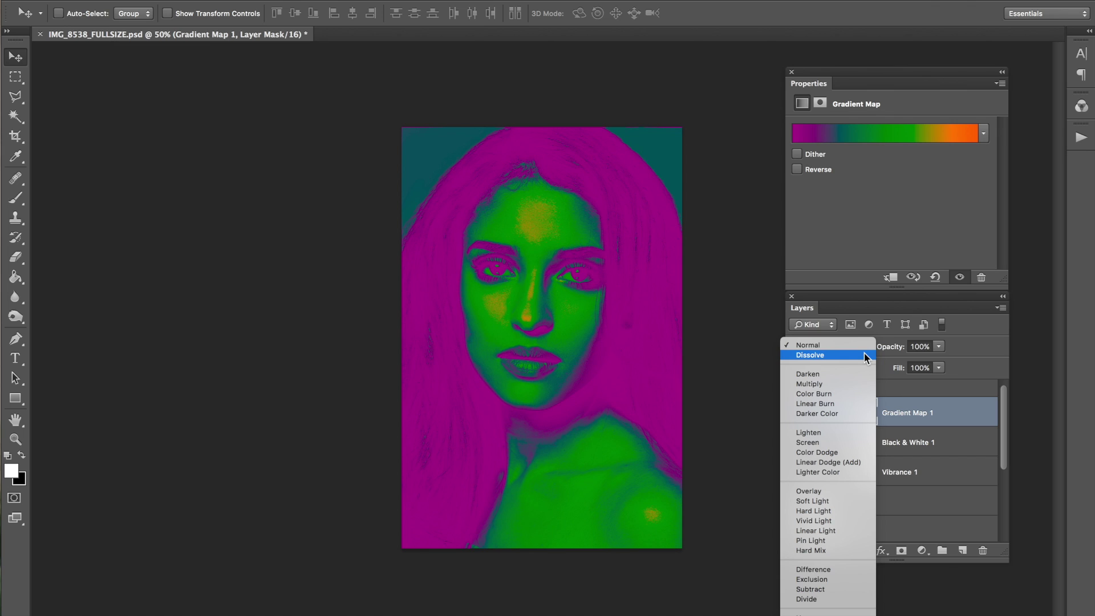
scroll(827, 571, "down", 1)
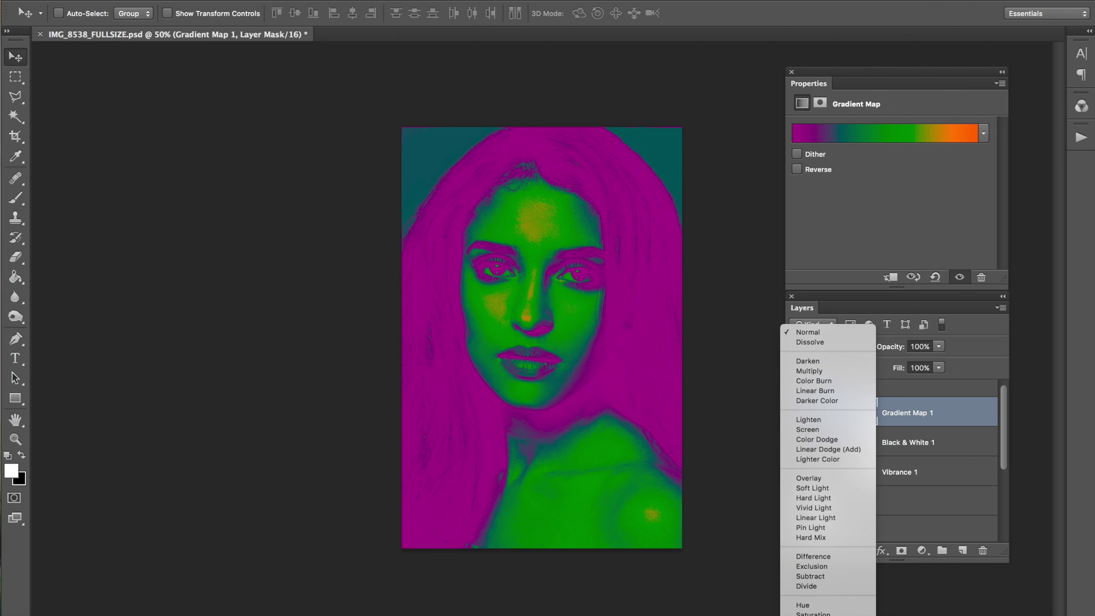
scroll(827, 513, "down", 5)
left_click(832, 416)
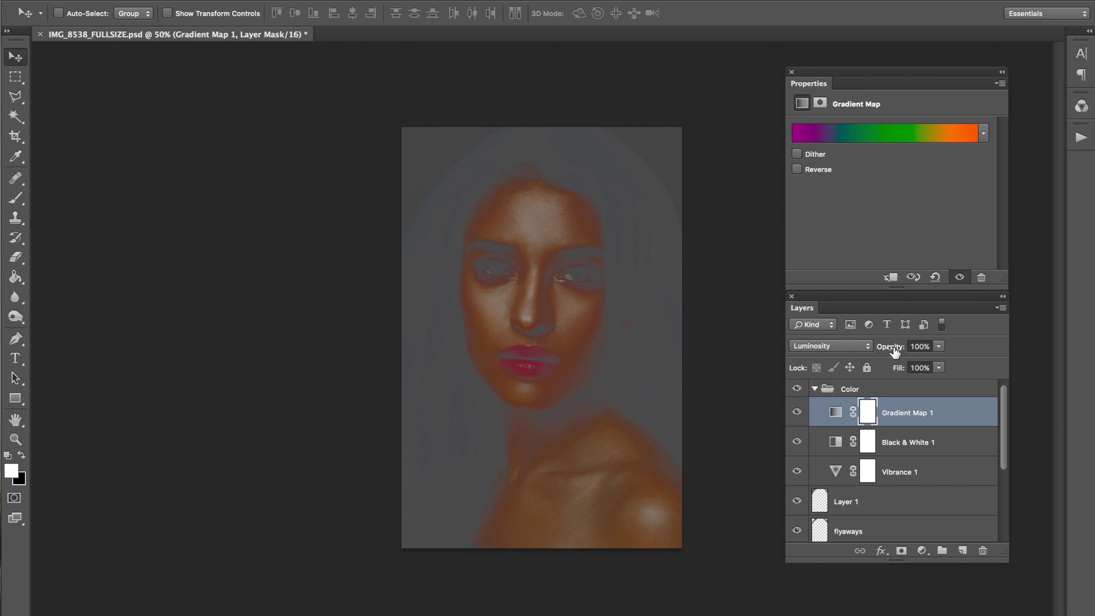
left_click_drag(895, 352, 845, 355)
left_click_drag(826, 398, 807, 411)
Compare the portrait with and without the Gradient Map adjustment, including a closer look at the face
left_click(797, 411)
left_click(798, 412)
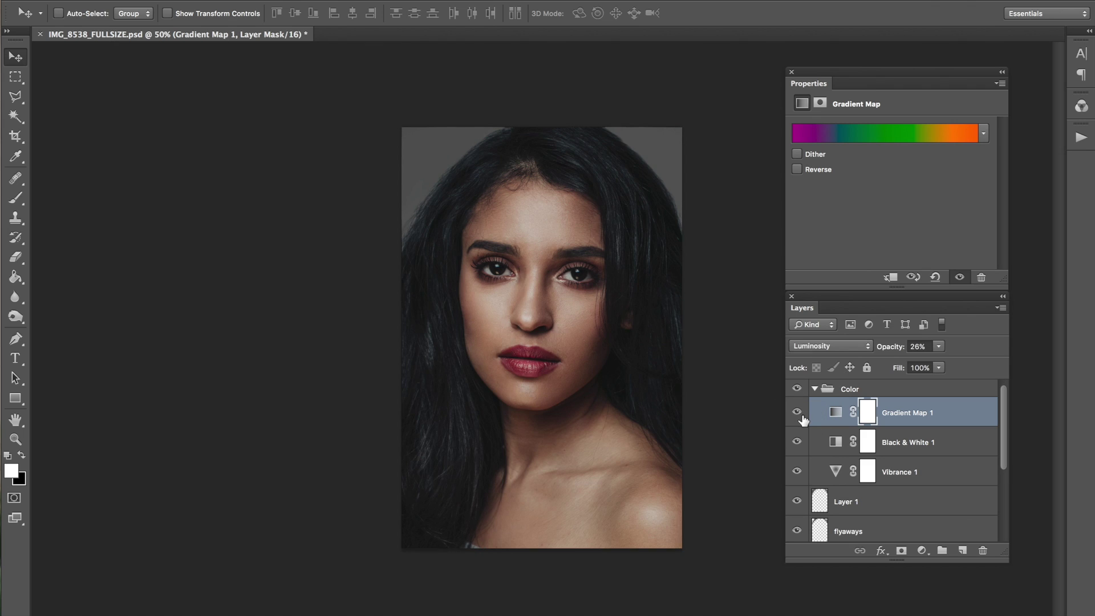
left_click(798, 412)
left_click(798, 412)
key("ctrl+plus")
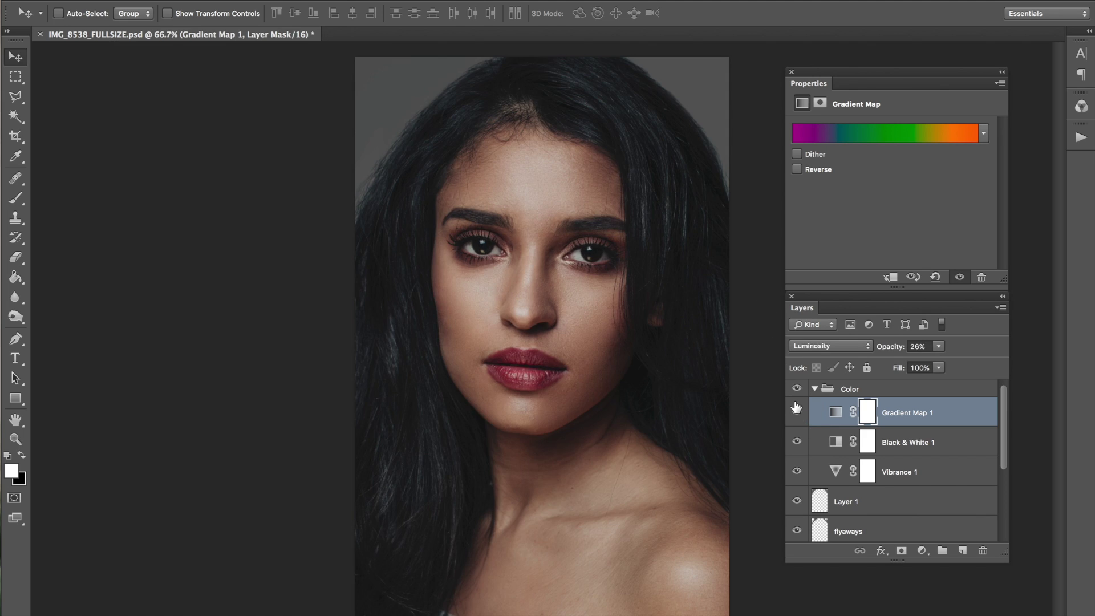
left_click(798, 412)
left_click(798, 412)
left_click(798, 413)
left_click(798, 412)
left_click(797, 412)
Add a Curves adjustment layer above the Gradient Map layer in the Color group
left_click(240, 0)
mouse_move(345, 131)
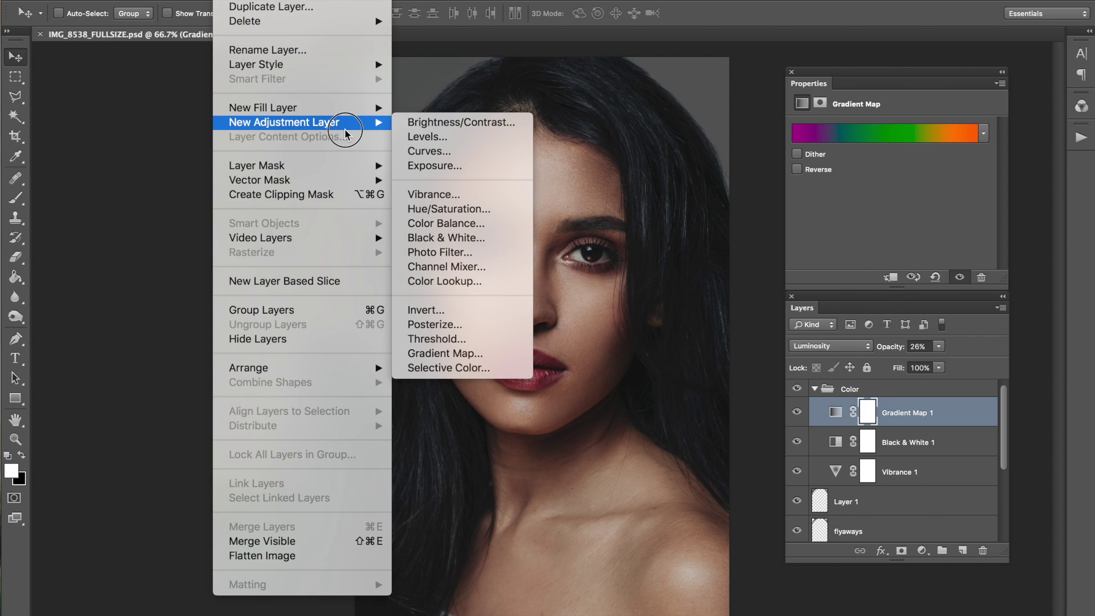
left_click(461, 153)
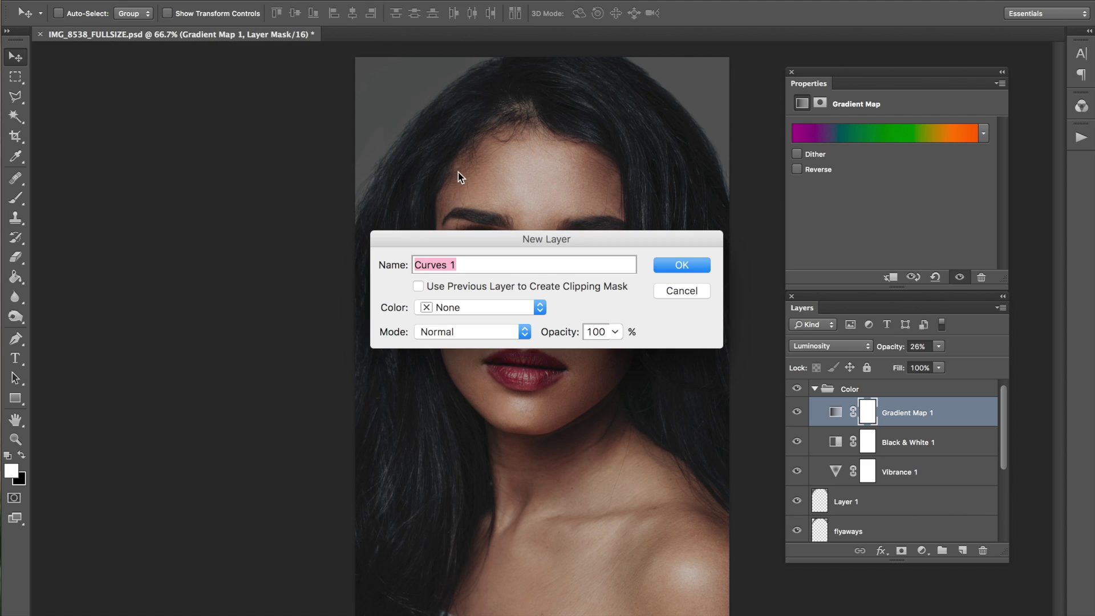
key("Return")
Anchor the RGB curve in the shadows, raise its midtones and highlights, and place the Layers panel below Properties
left_click(871, 271)
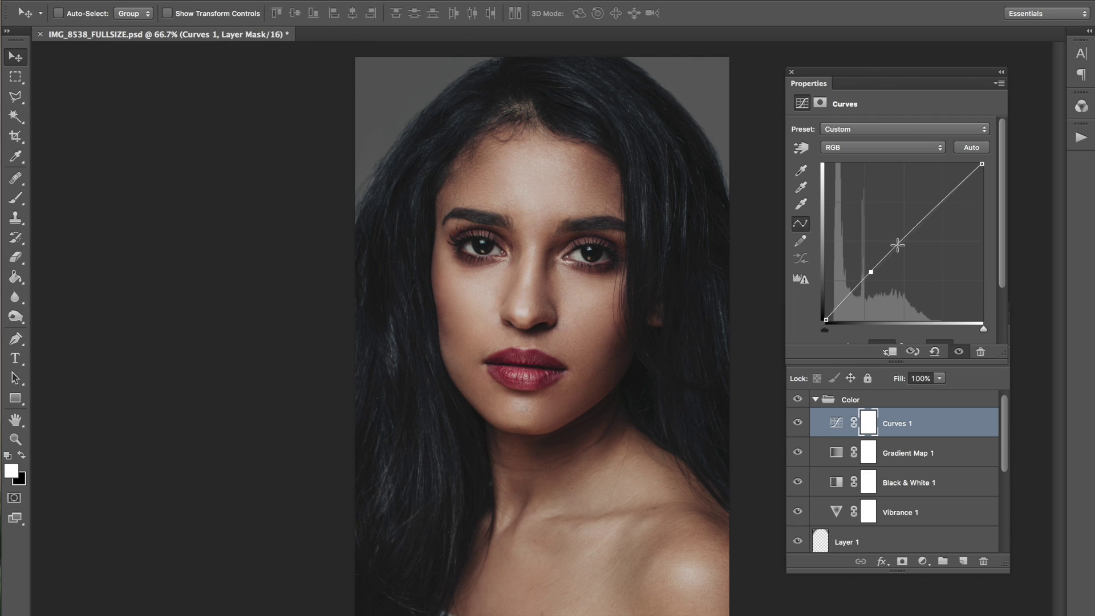
left_click_drag(904, 240, 929, 203)
left_click(985, 376)
left_click_drag(881, 314, 880, 377)
Try the Color blend mode on the Curves layer, and settle on Luminosity
left_click(831, 420)
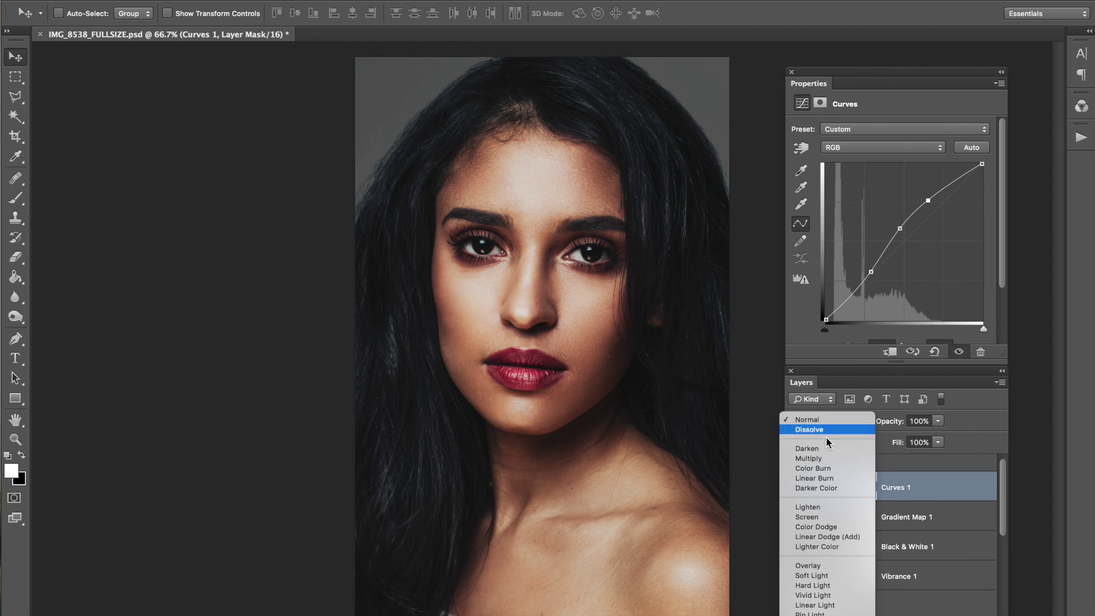
scroll(827, 434, "down", 3)
scroll(811, 607, "down", 1)
left_click(809, 609)
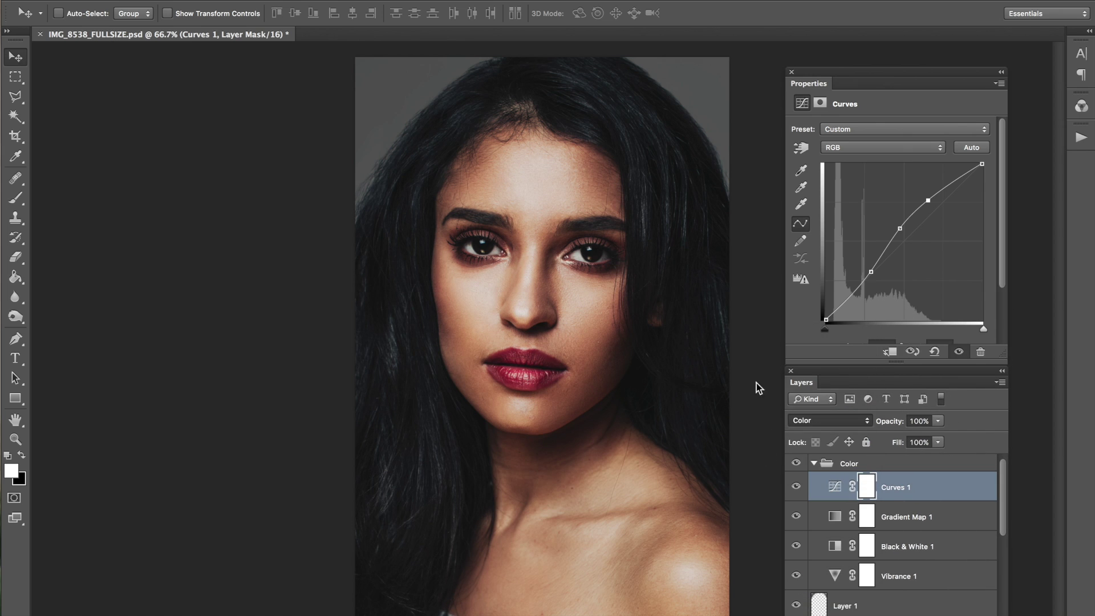
left_click(827, 421)
left_click(816, 429)
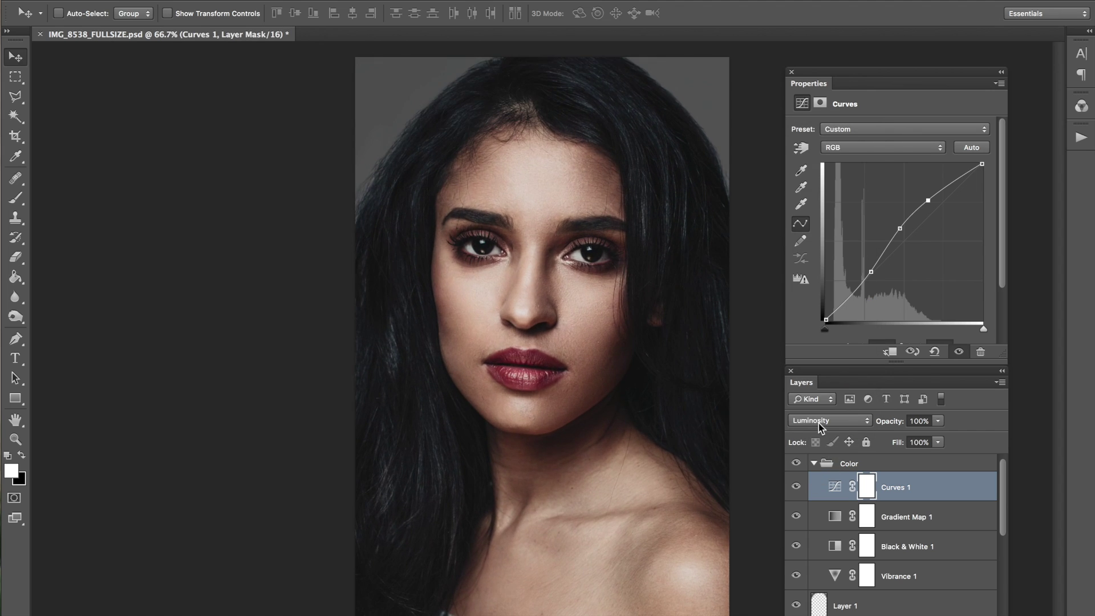
Set the Curves layer's opacity to 58% and compare the portrait with and without it
left_click(796, 486)
left_click(796, 487)
left_click_drag(895, 424, 870, 432)
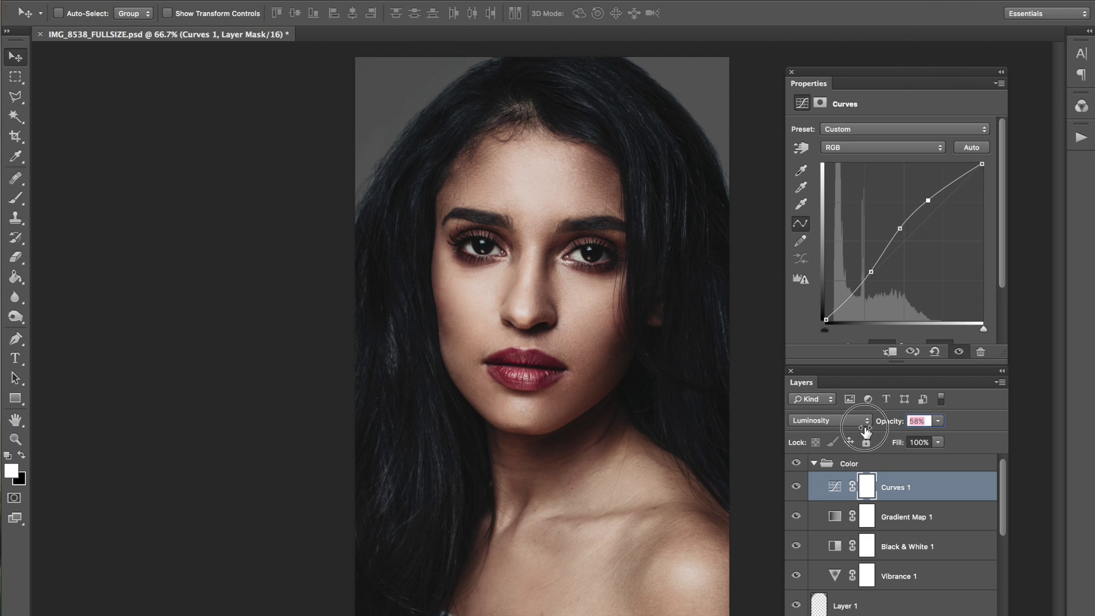
left_click(796, 489)
left_click(796, 490)
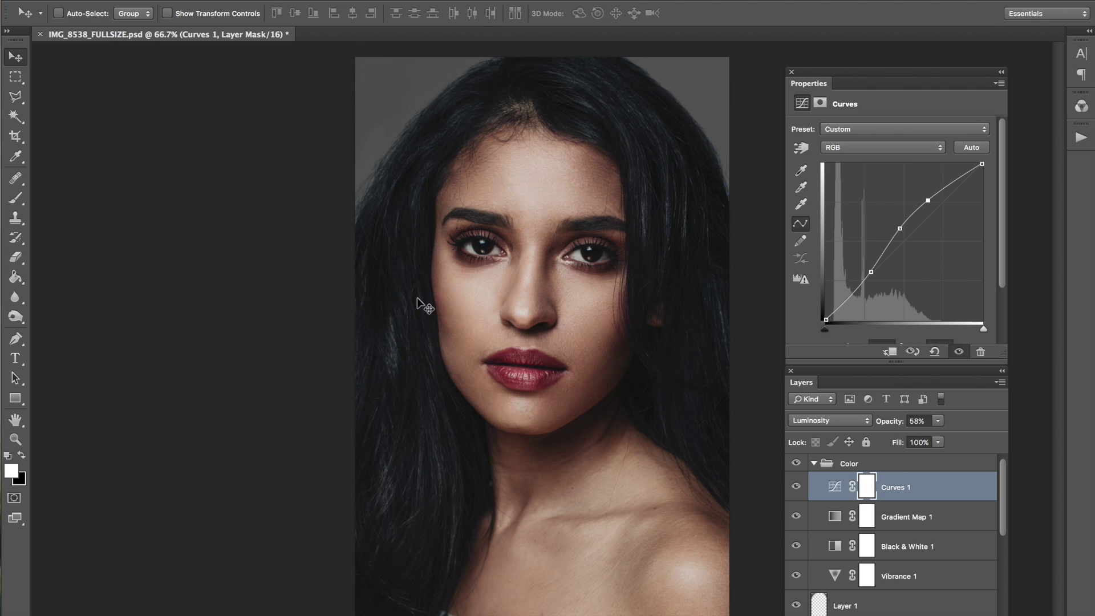
Add a Levels adjustment layer above the Curves layer in the Color group
left_click(227, 0)
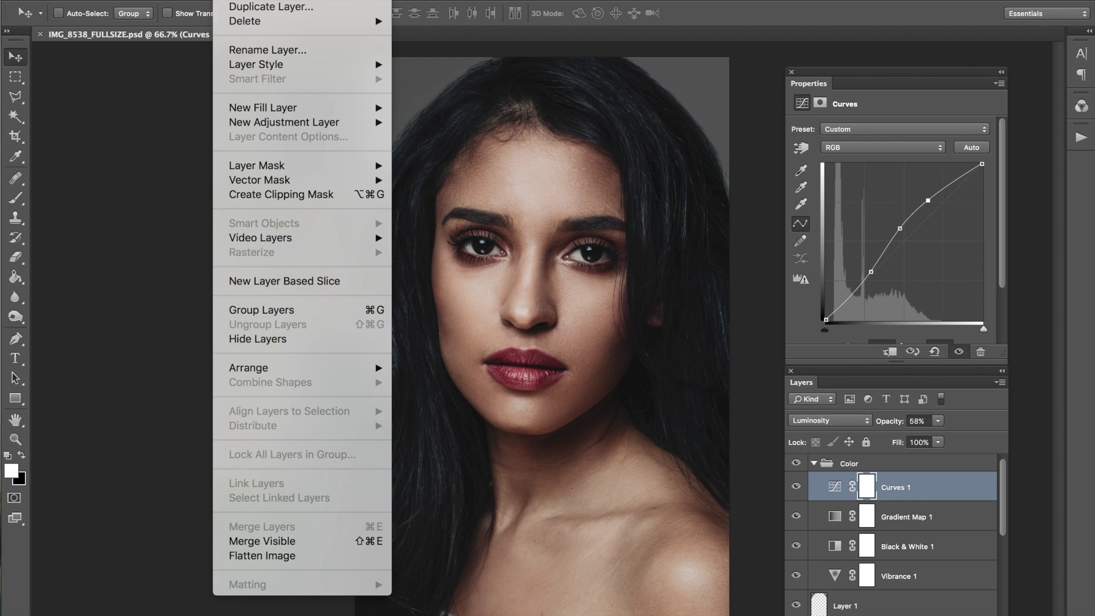
mouse_move(345, 121)
left_click(442, 138)
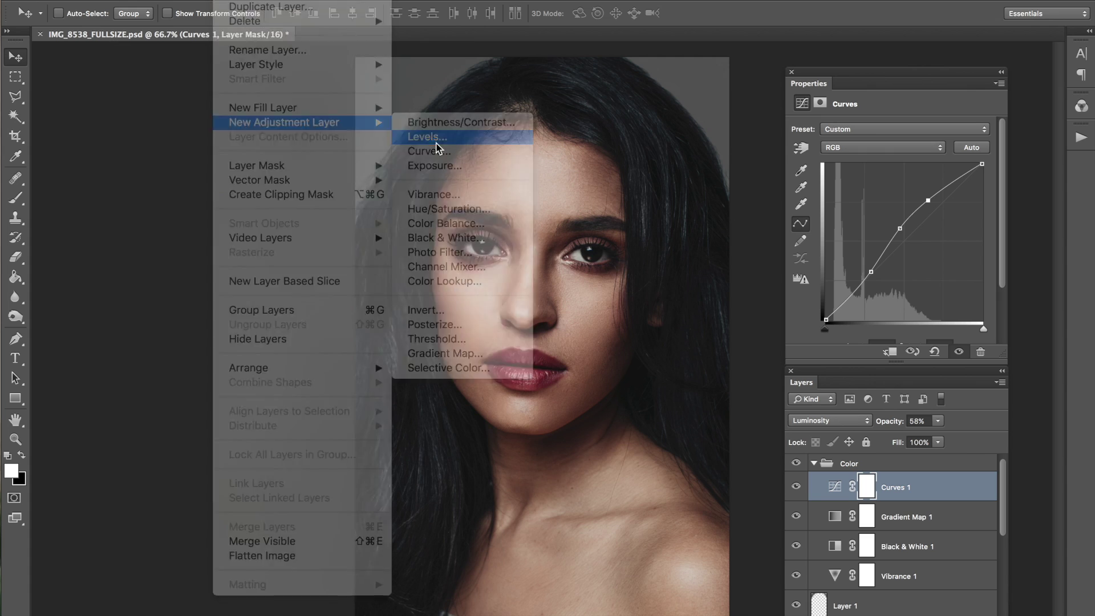
key("Return")
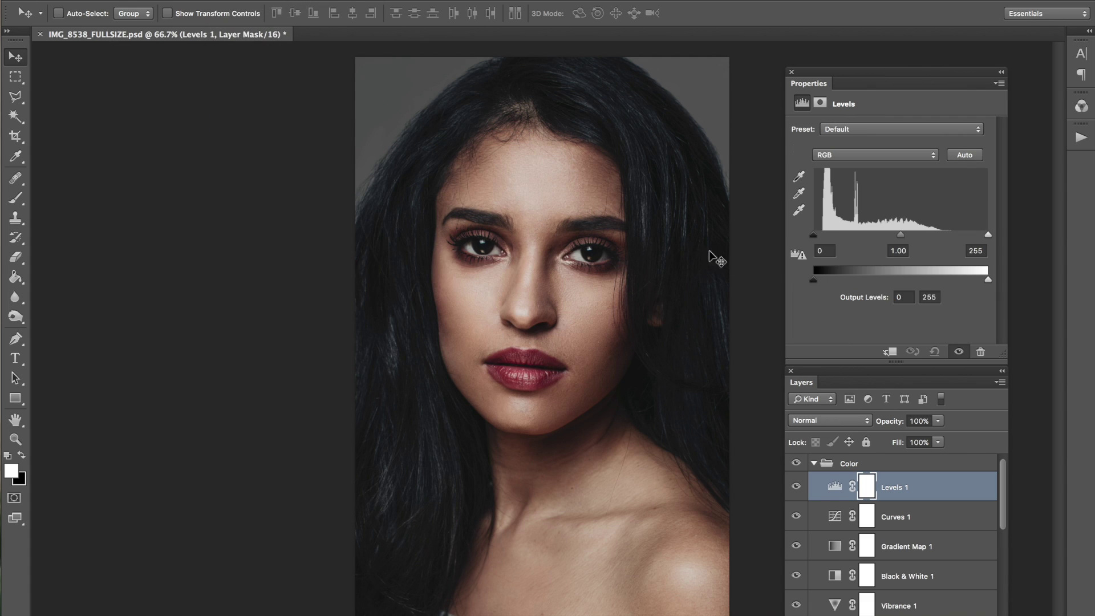
Set the Levels input black point to 8 and the input white point to 222
left_click(825, 251)
type("8")
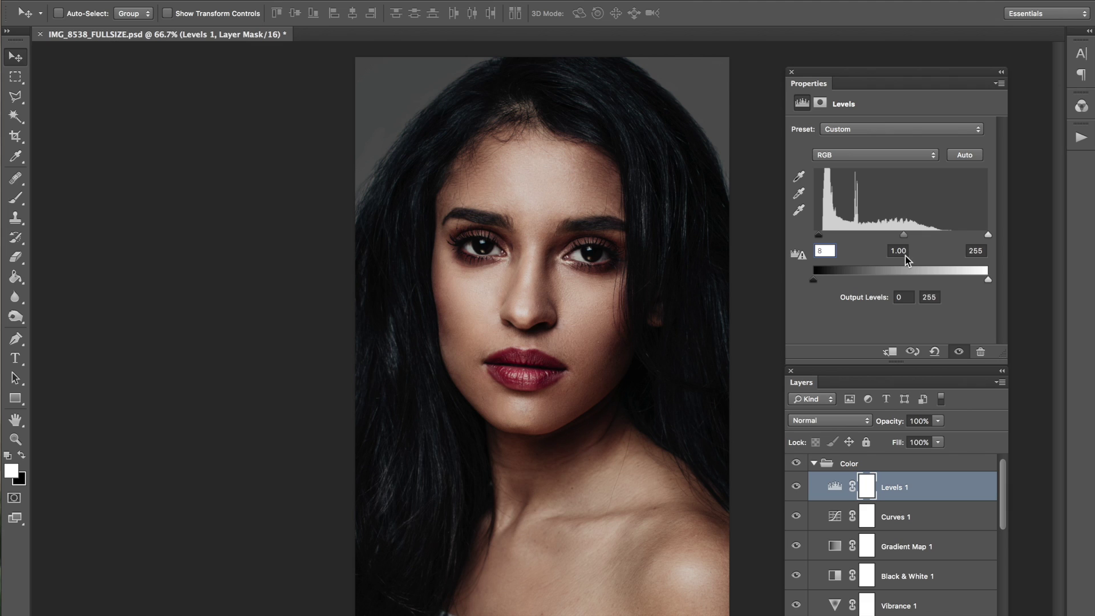
left_click(973, 254)
type("223")
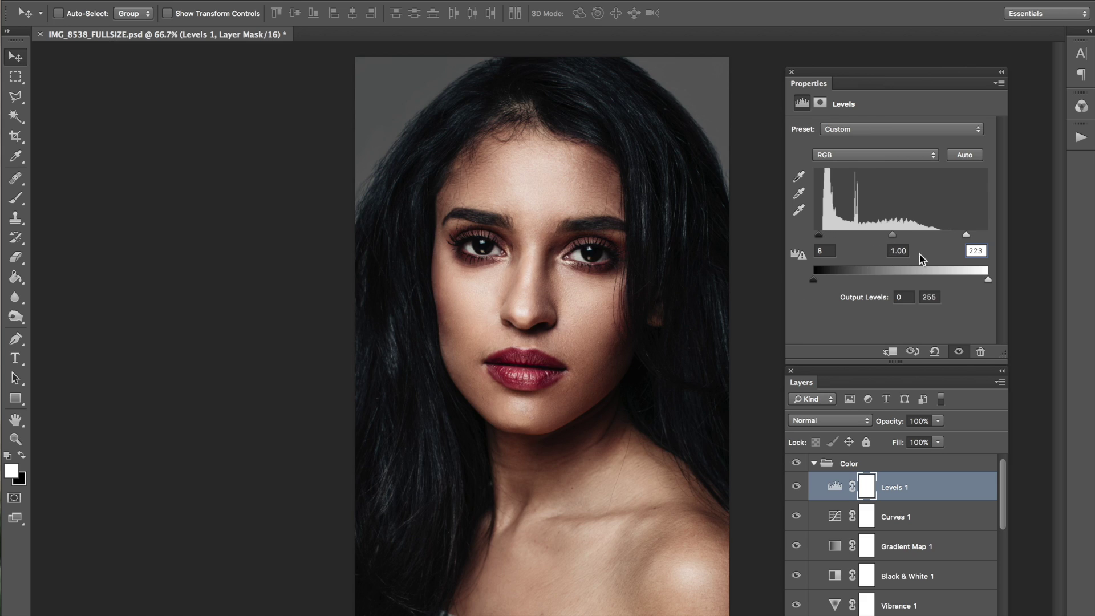
mouse_move(966, 239)
left_mouse_down()
mouse_move(931, 237)
mouse_move(978, 239)
mouse_move(949, 239)
mouse_move(967, 243)
left_mouse_up()
Compare the portrait with and without the Levels adjustment and set that layer's opacity to 64%
left_click(797, 486)
left_click(797, 486)
key("super+minus")
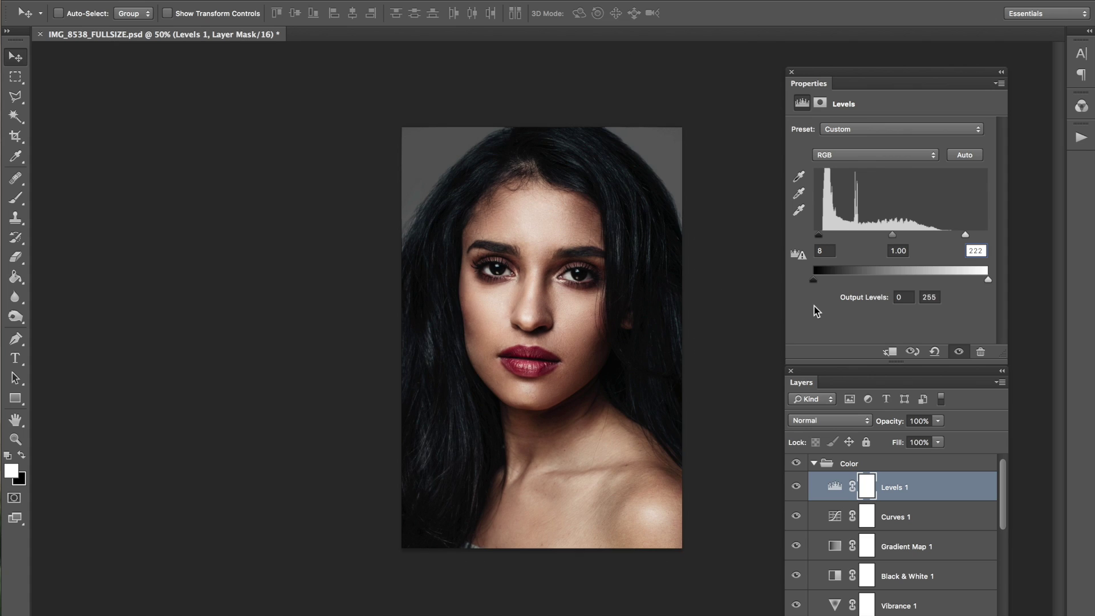
left_click_drag(891, 421, 867, 422)
left_click(797, 486)
left_click(797, 486)
key("ctrl+plus")
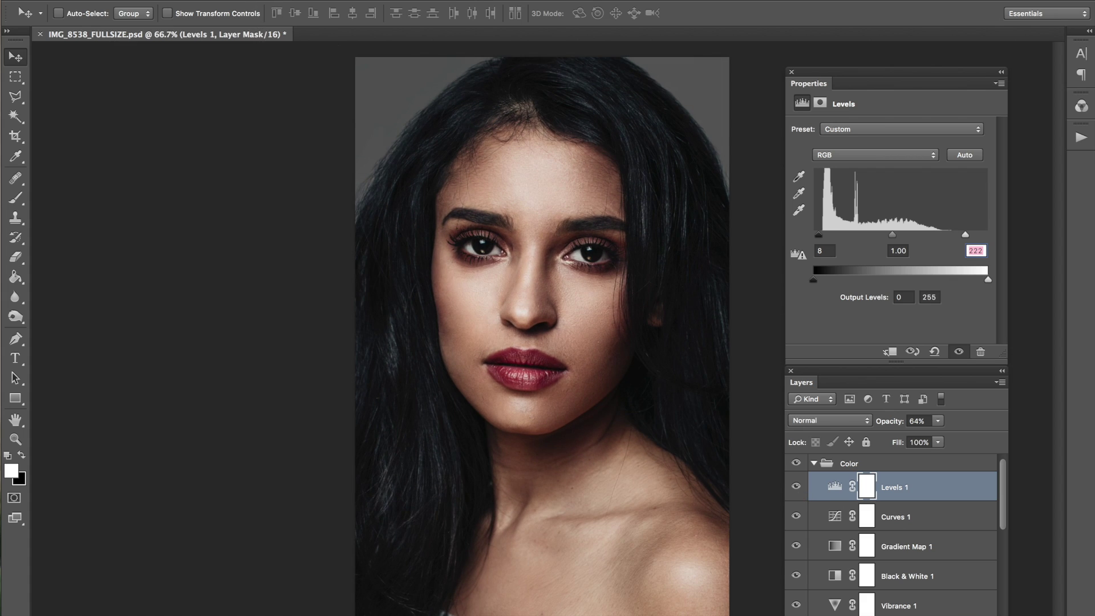
Add a Solid Color fill layer above the Levels layer in brown (#584a37)
left_click(231, 1)
mouse_move(320, 112)
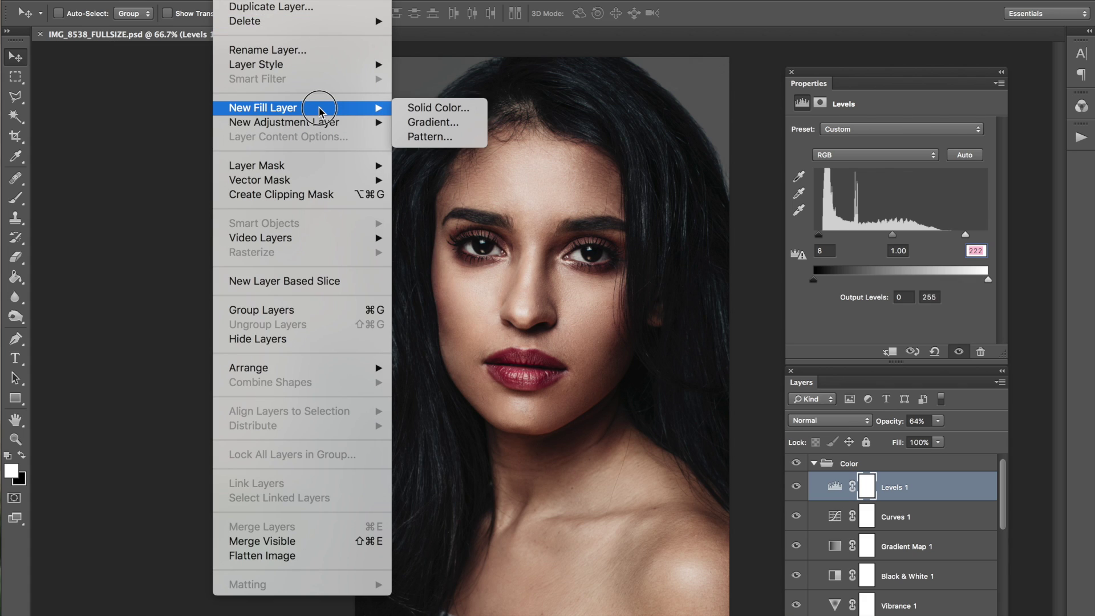
left_click(437, 107)
key("Return")
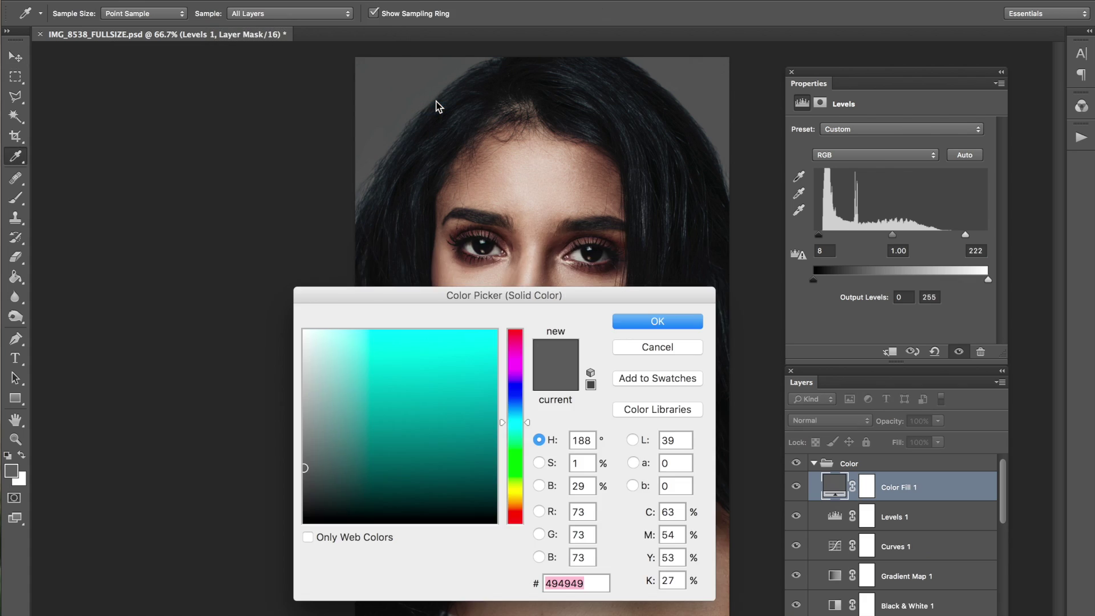
left_click(515, 505)
left_click_drag(425, 442, 376, 457)
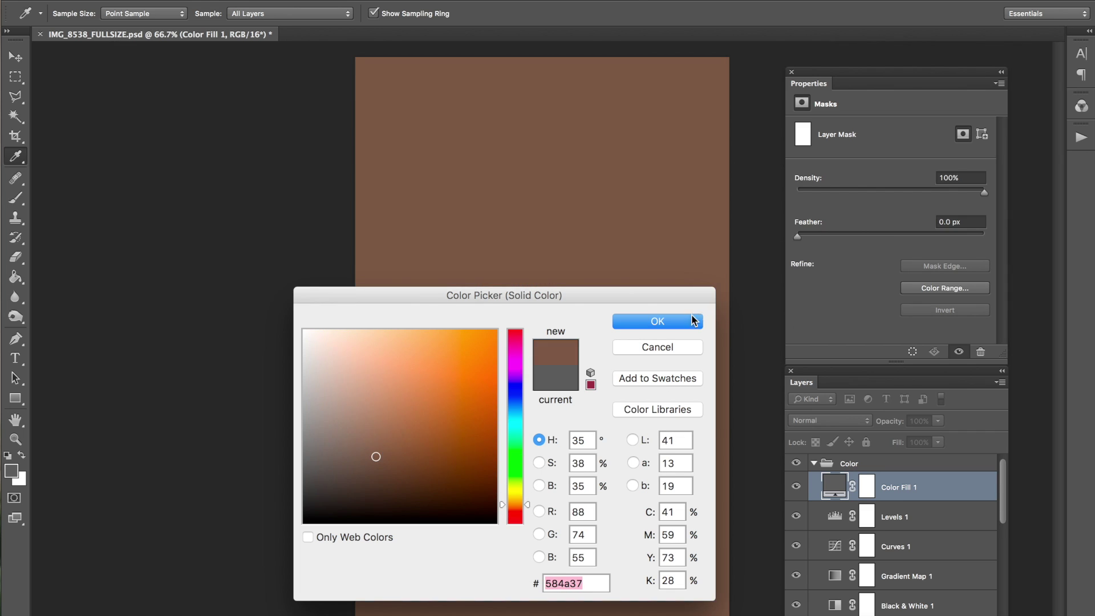
left_click(696, 321)
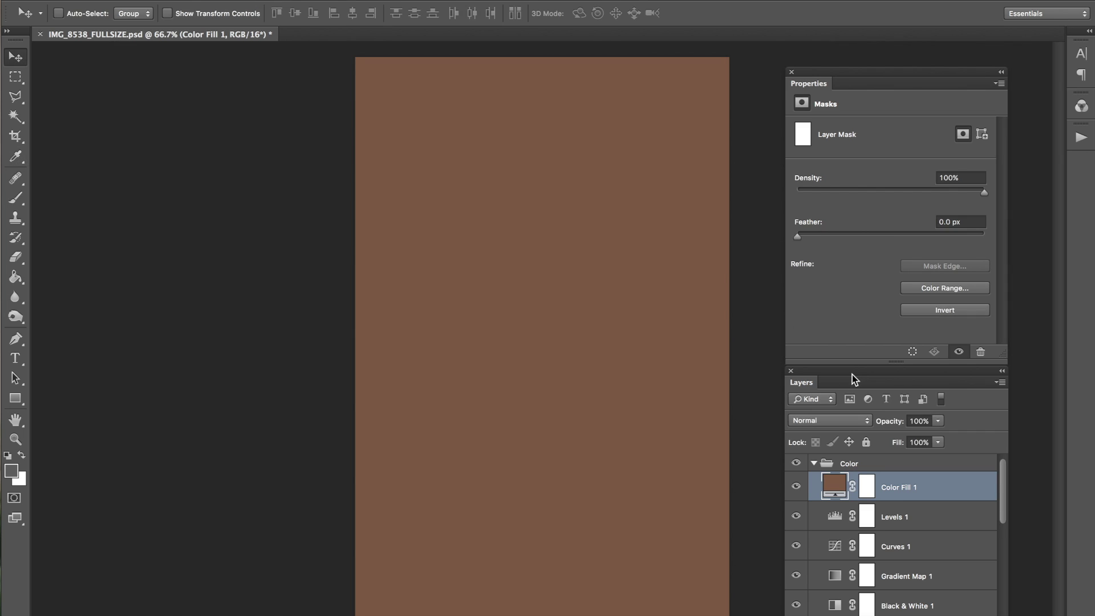
Set the Color Fill layer's blend mode to Color, its opacity to 6% and its fill to 61%
left_click(837, 427)
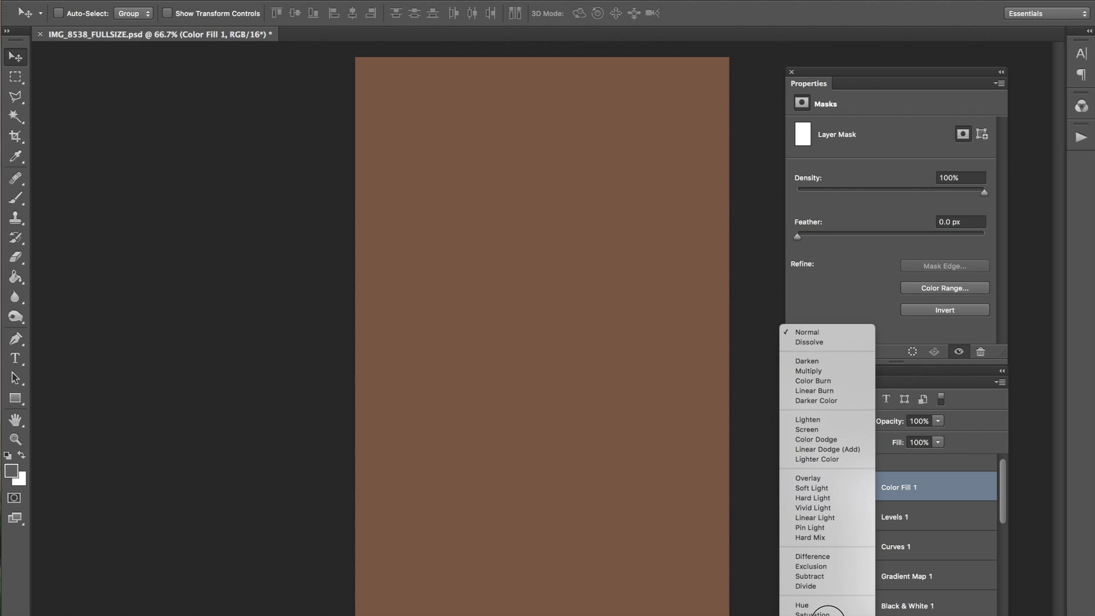
left_click(824, 609)
left_click_drag(889, 425, 822, 431)
left_click_drag(893, 443, 845, 451)
Compare the portrait with and without the brown Color Fill layer, and reposition the Layers and Properties panels
left_click(796, 486)
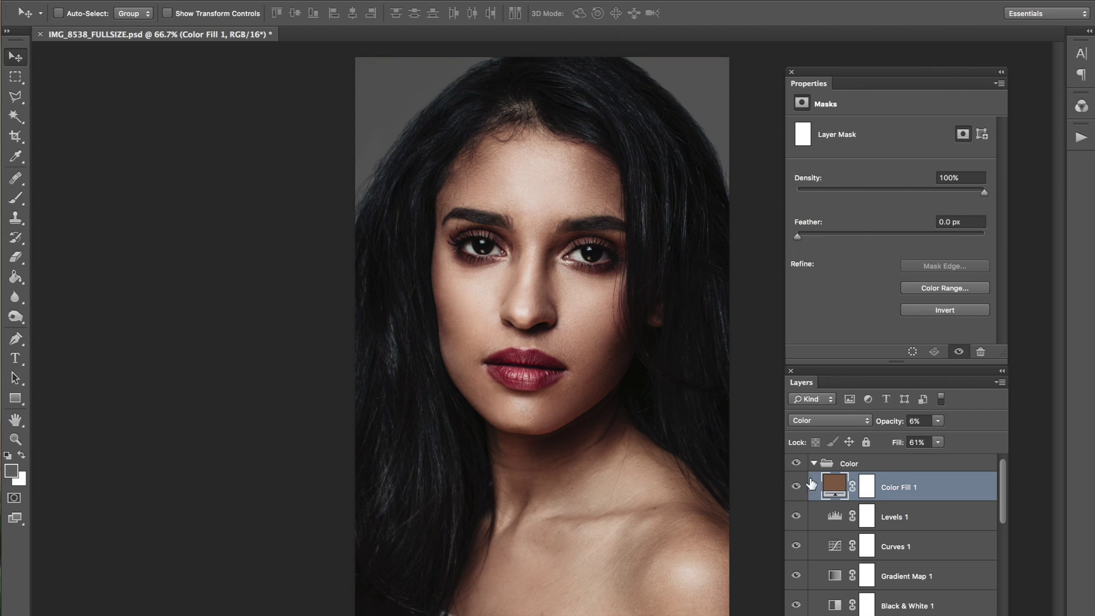
left_click(796, 486)
key("super+minus")
left_click(797, 488)
key("super+plus")
mouse_move(806, 379)
left_mouse_down()
mouse_move(800, 255)
mouse_move(811, 369)
left_mouse_up()
left_click_drag(820, 73, 799, 51)
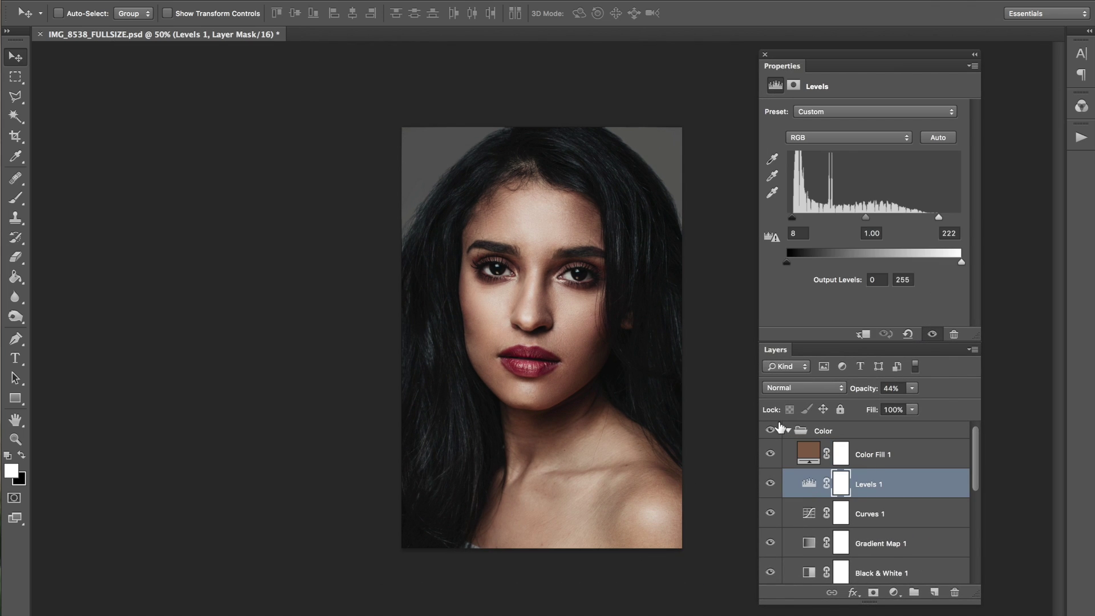
Collapse the Color group and compare the portrait with and without the whole colour grade
left_click(787, 430)
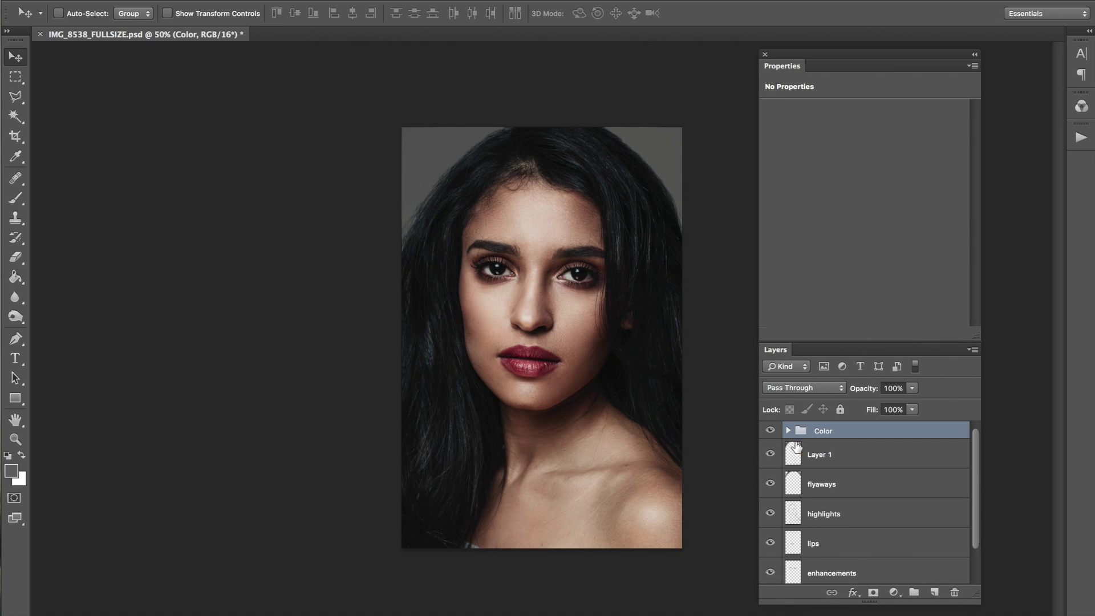
left_click(770, 432)
left_click(771, 432)
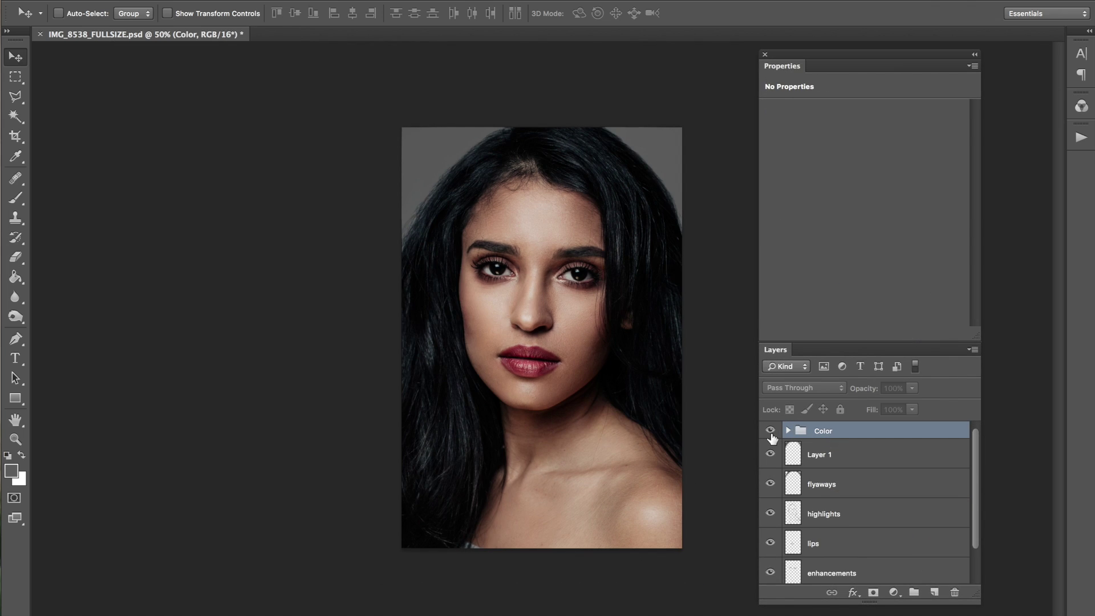
left_click(771, 434)
left_click(773, 436)
left_click(773, 438)
left_click(773, 437)
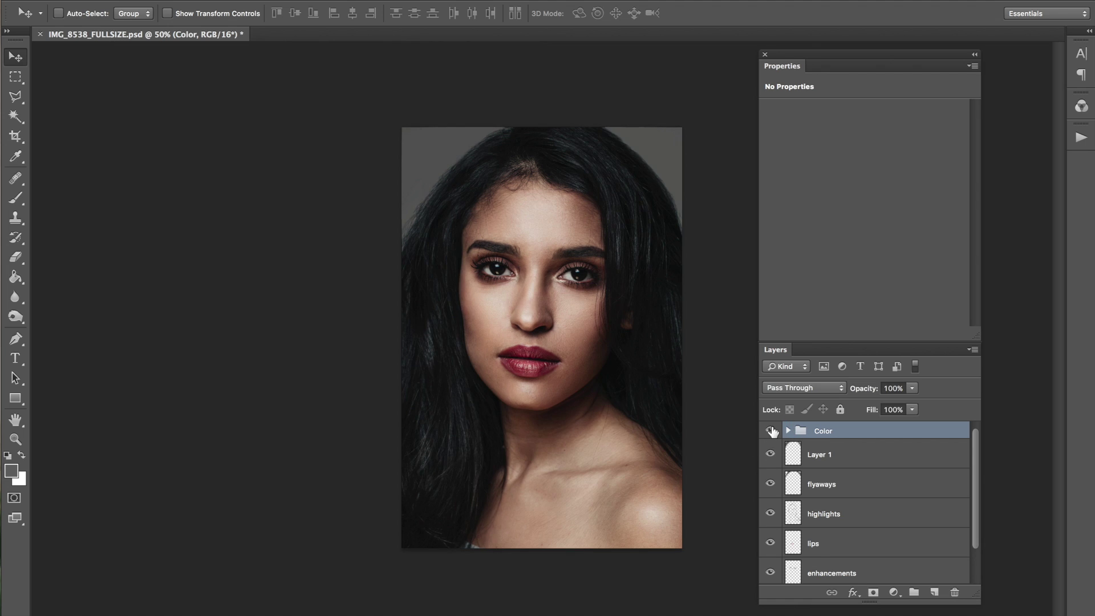
Set the Levels layer's opacity to 77% and save the document
key("ctrl+plus")
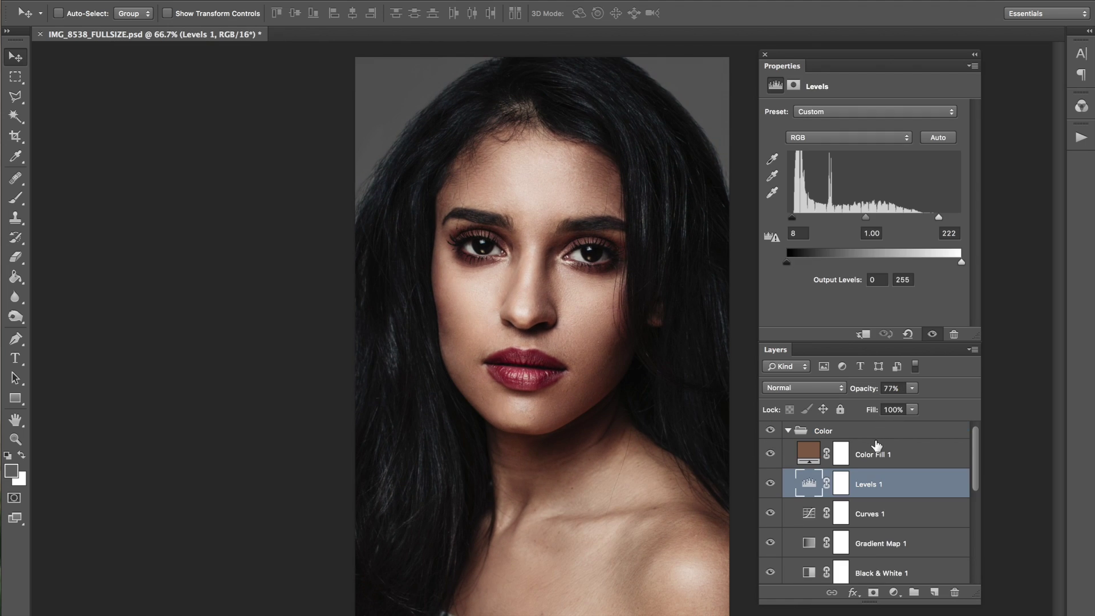
key("ctrl+s")
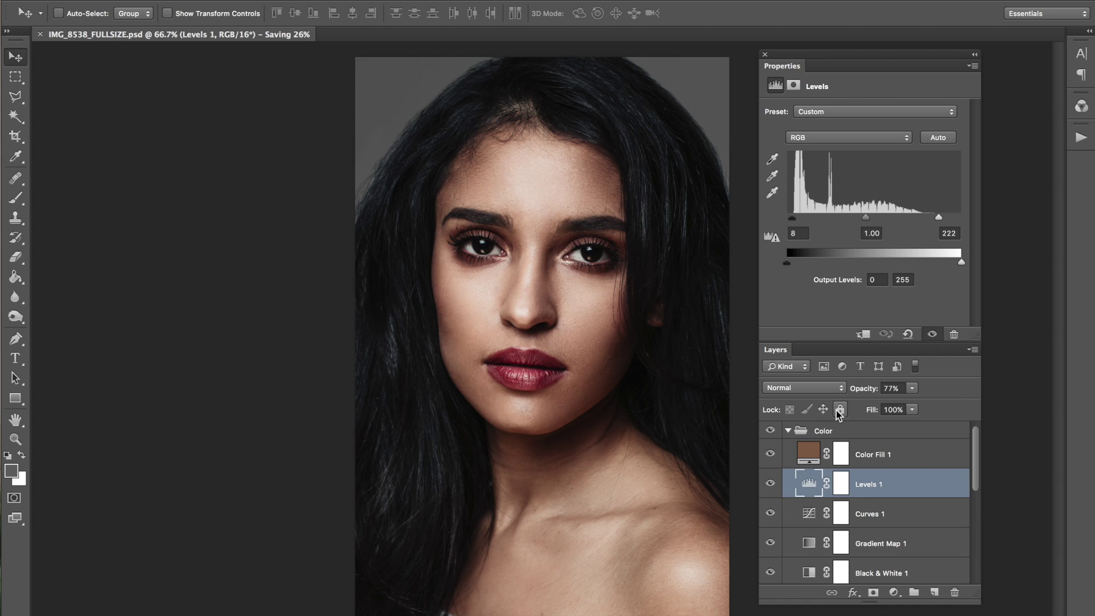